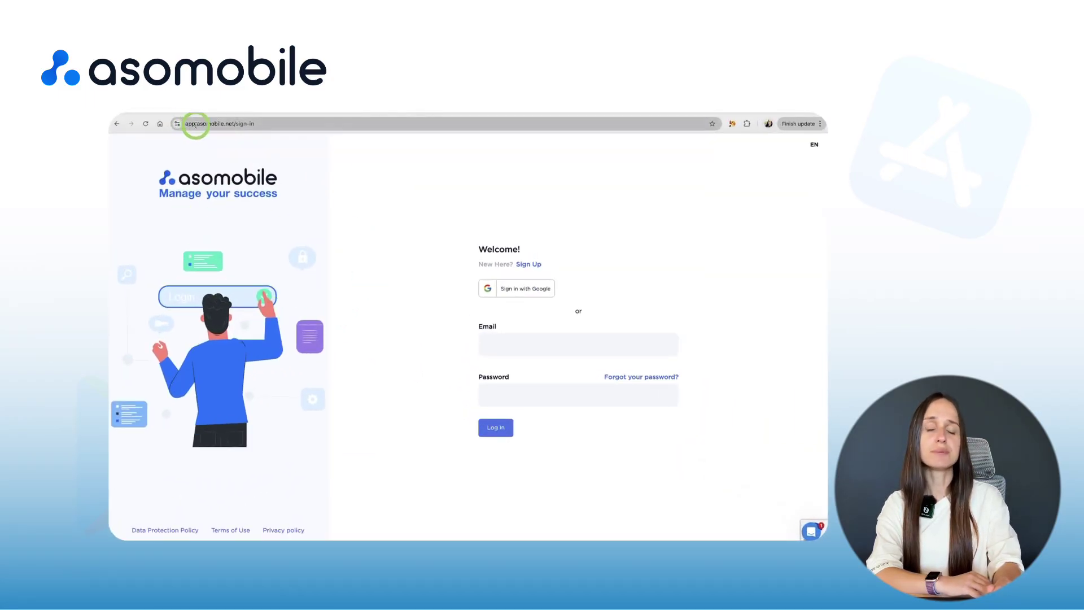
- Sign in to ASOMobile with the Google account to reach the Help instructions page
left_click_drag(255, 127, 252, 126)
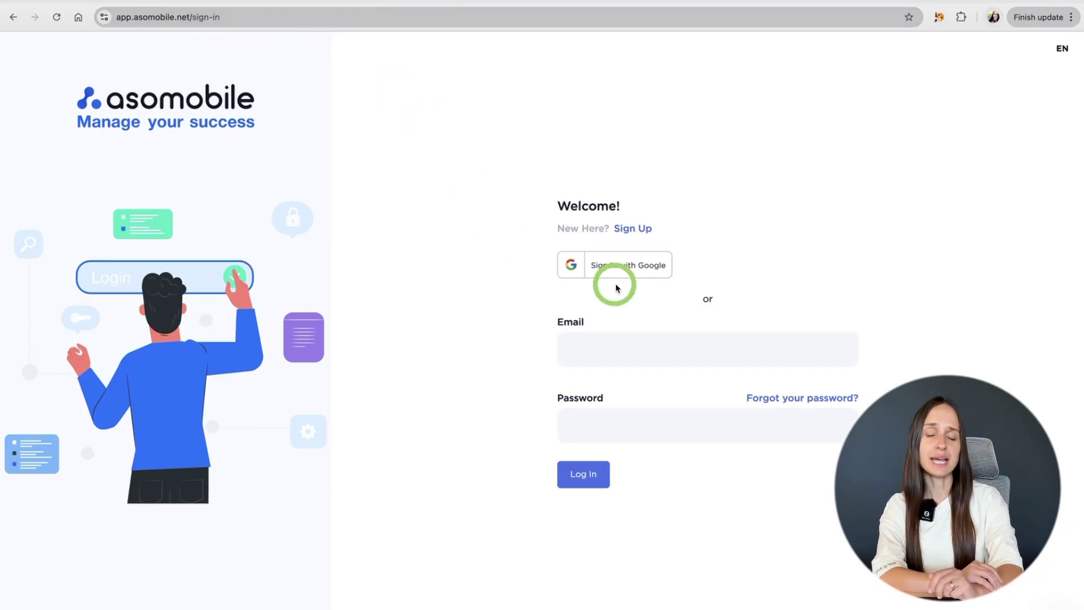
left_click(635, 273)
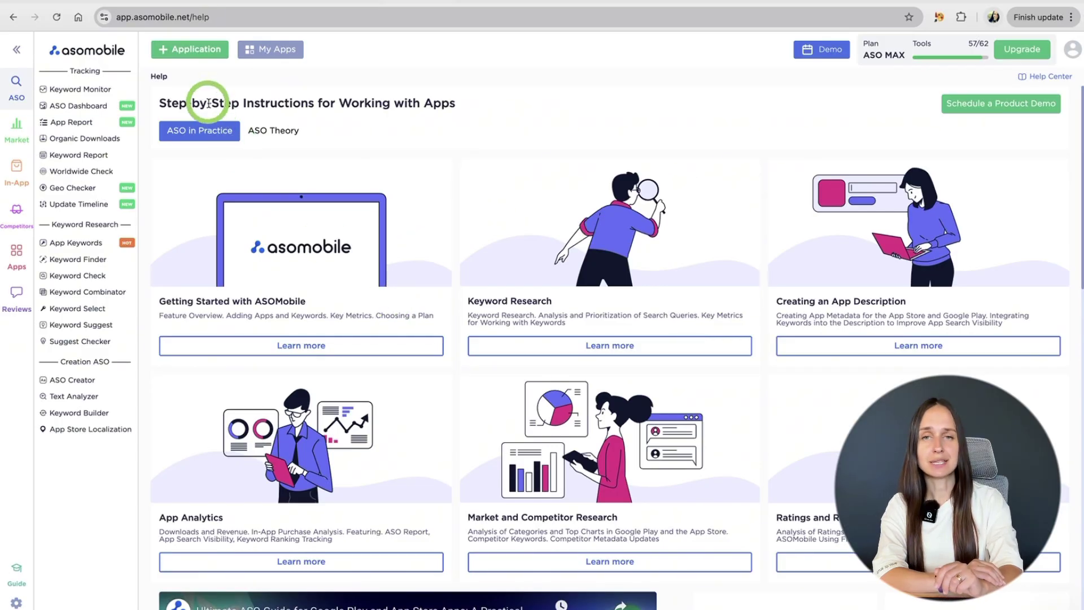
- Track VN Video Editor from the USA store, keeping its suggested keywords checked
left_click(177, 55)
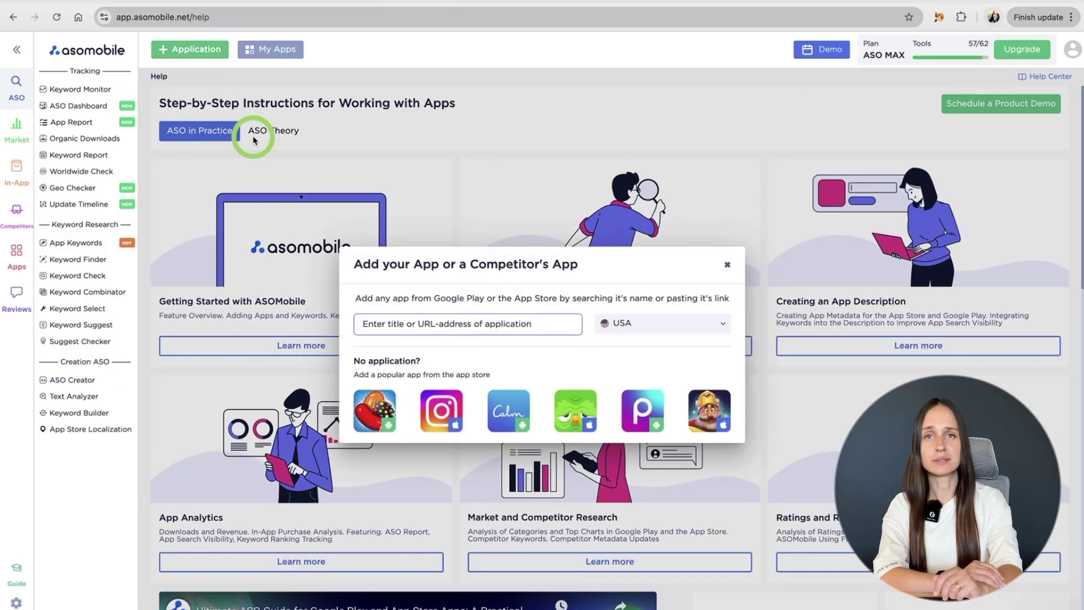
left_click(699, 328)
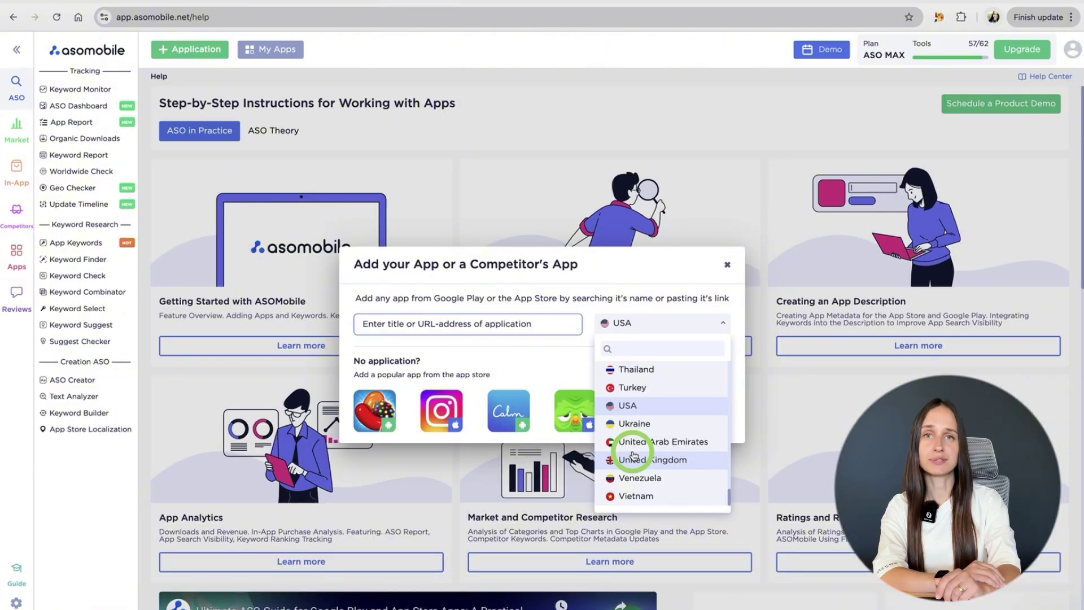
scroll(633, 446, "up", 10)
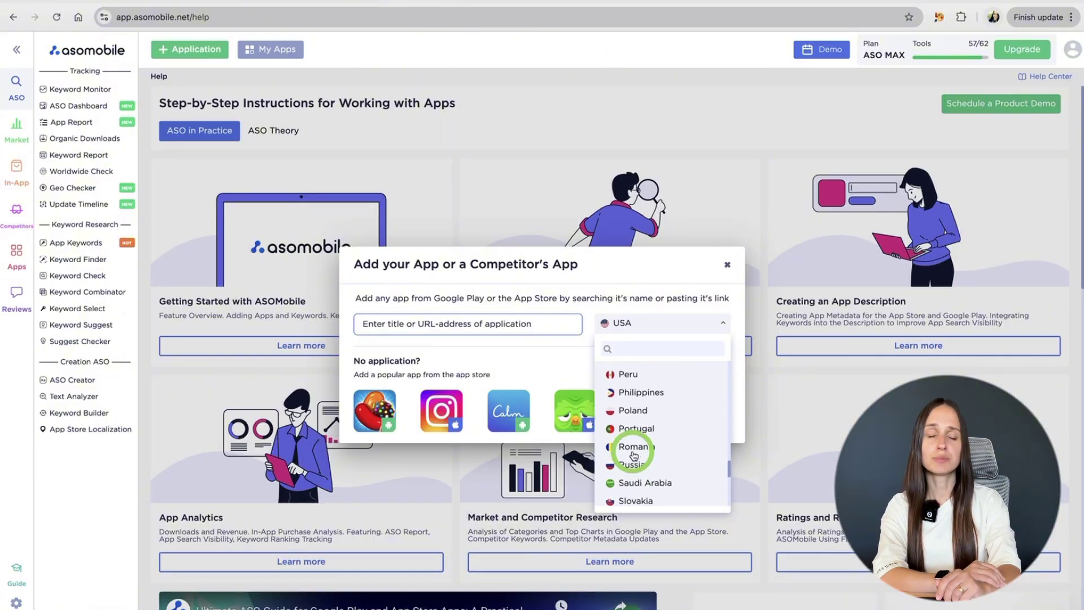
left_click(656, 326)
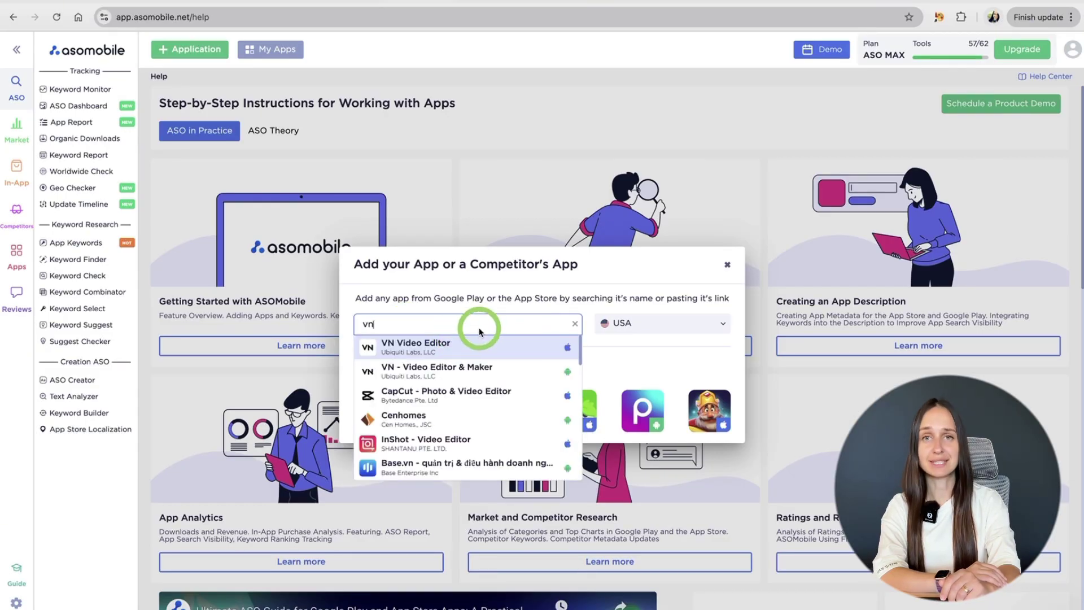
left_click(438, 350)
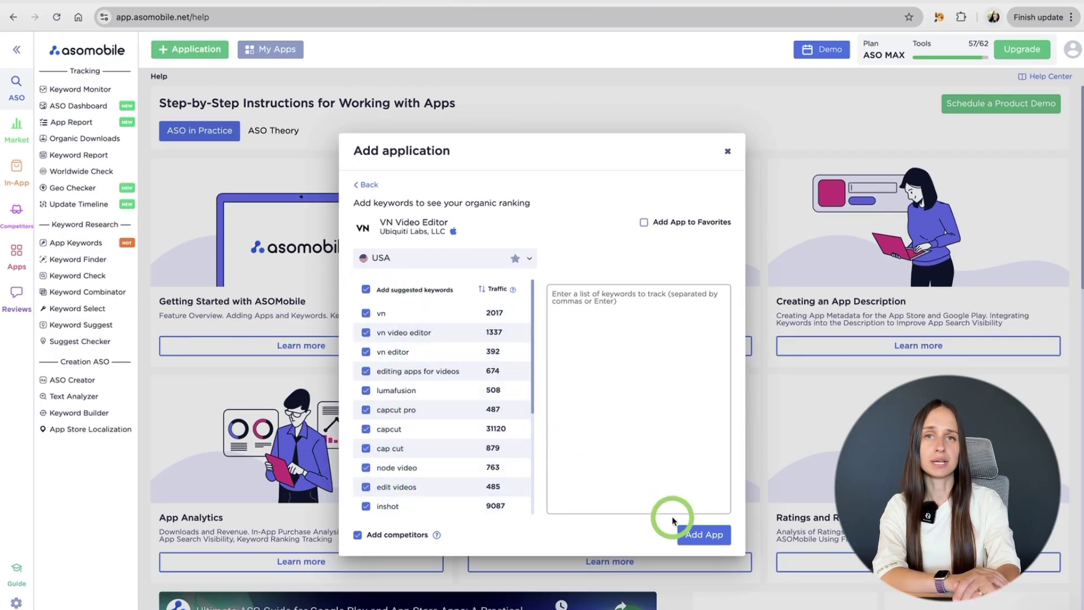
left_click(704, 536)
scroll(467, 265, "down", 5)
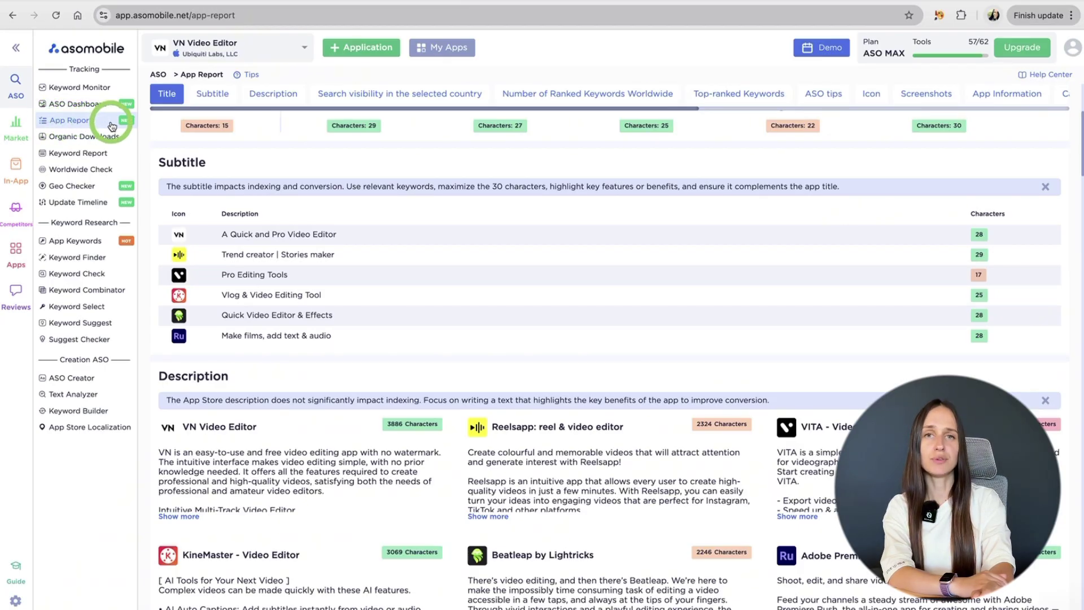
scroll(228, 192, "down", 3)
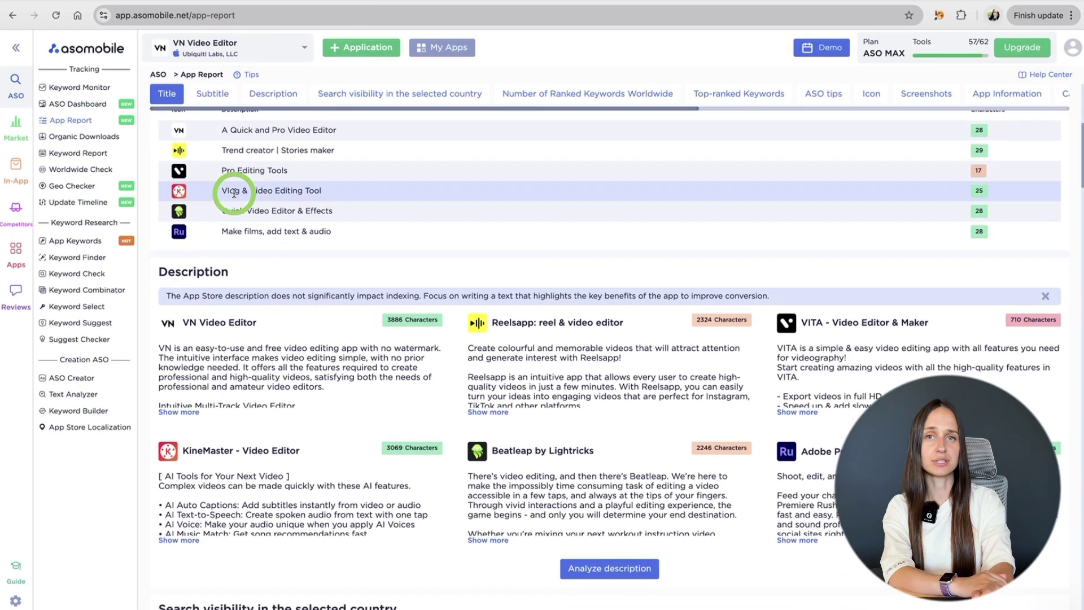
scroll(233, 192, "down", 9)
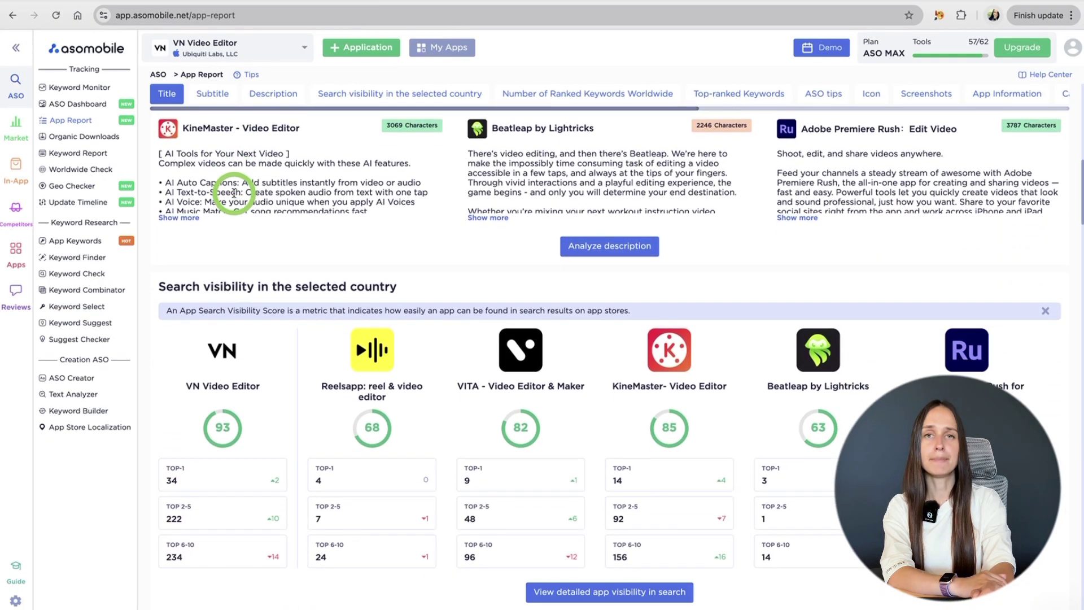
scroll(234, 193, "down", 5)
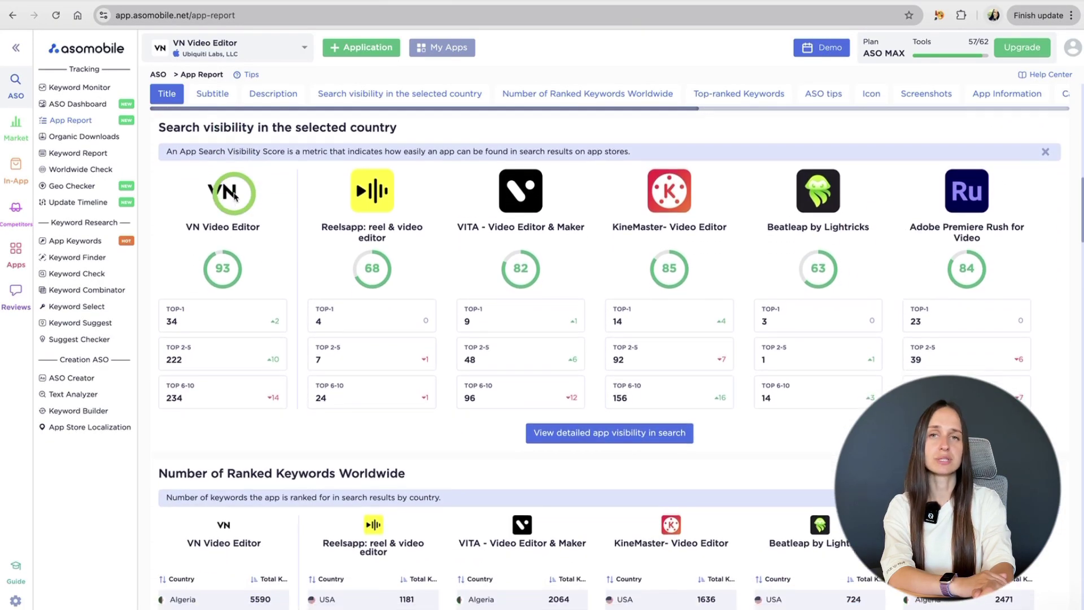
scroll(234, 195, "down", 4)
scroll(234, 194, "down", 12)
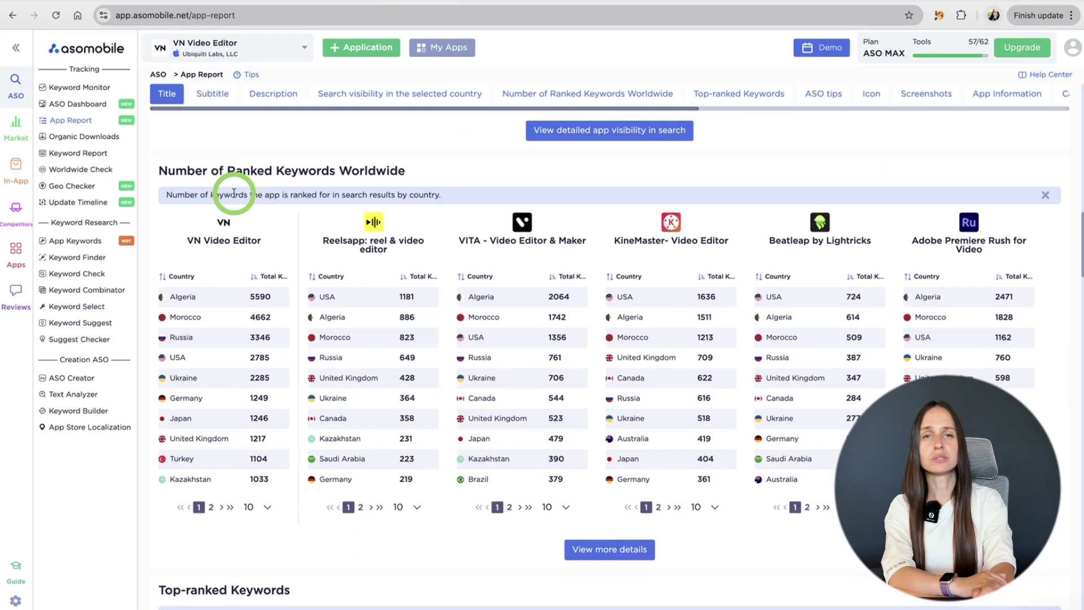
scroll(233, 192, "down", 4)
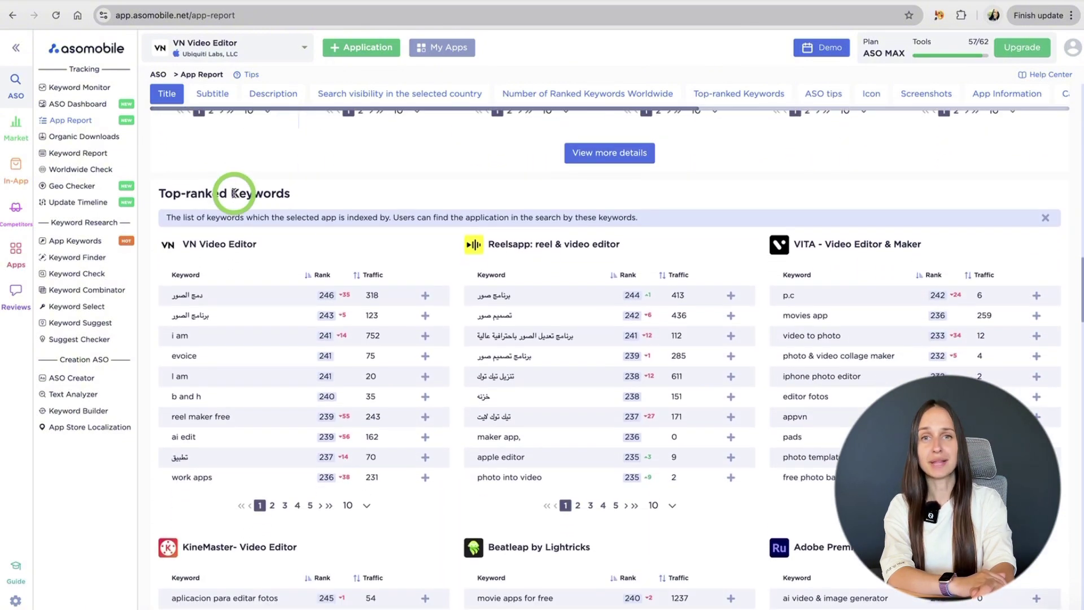
scroll(236, 346, "down", 12)
scroll(237, 349, "down", 11)
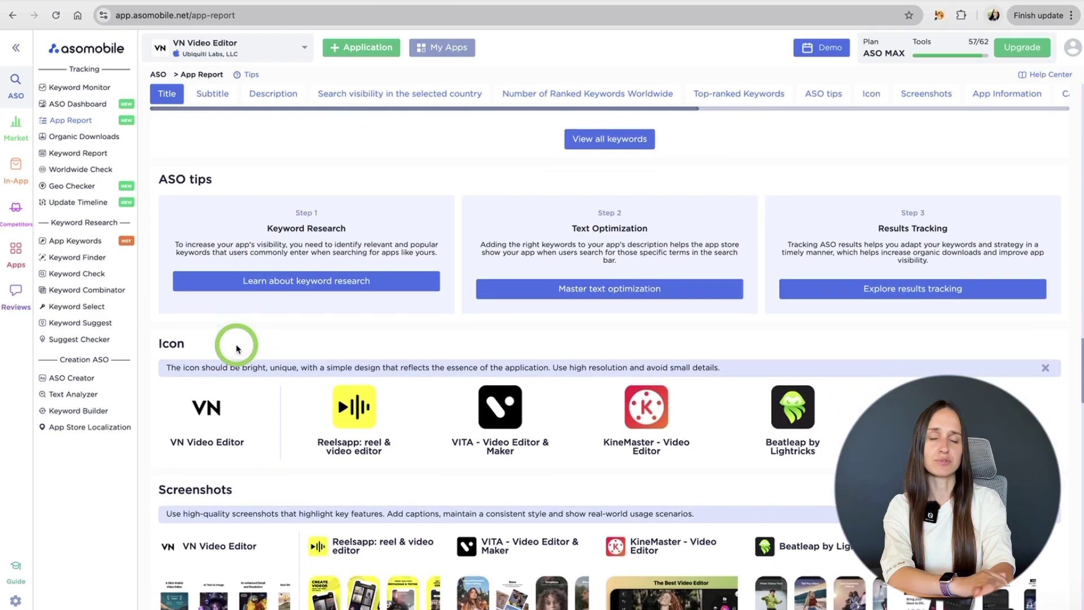
scroll(236, 349, "down", 6)
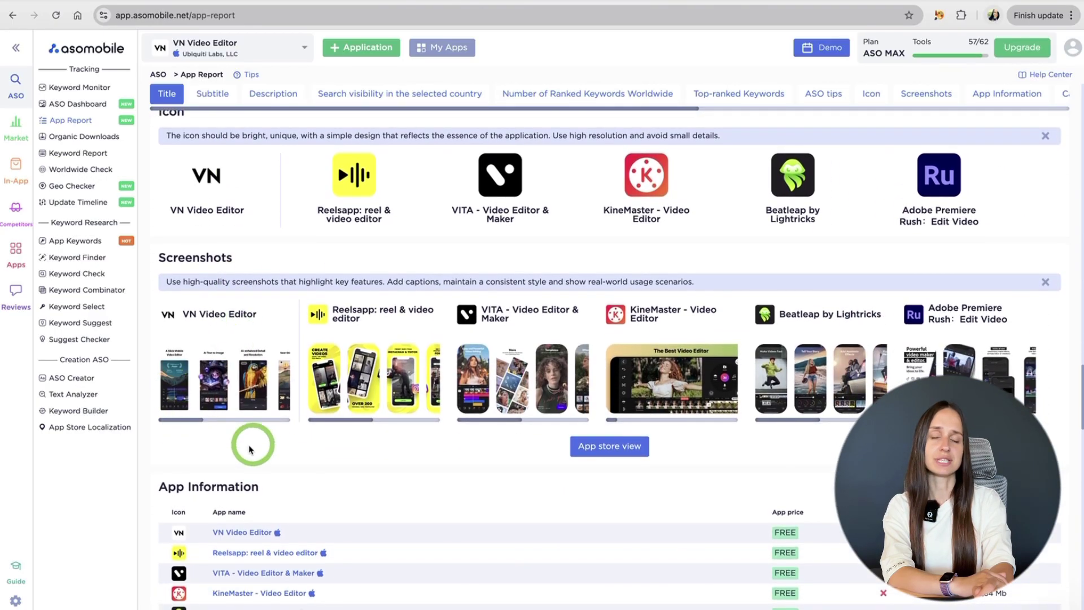
scroll(260, 456, "down", 7)
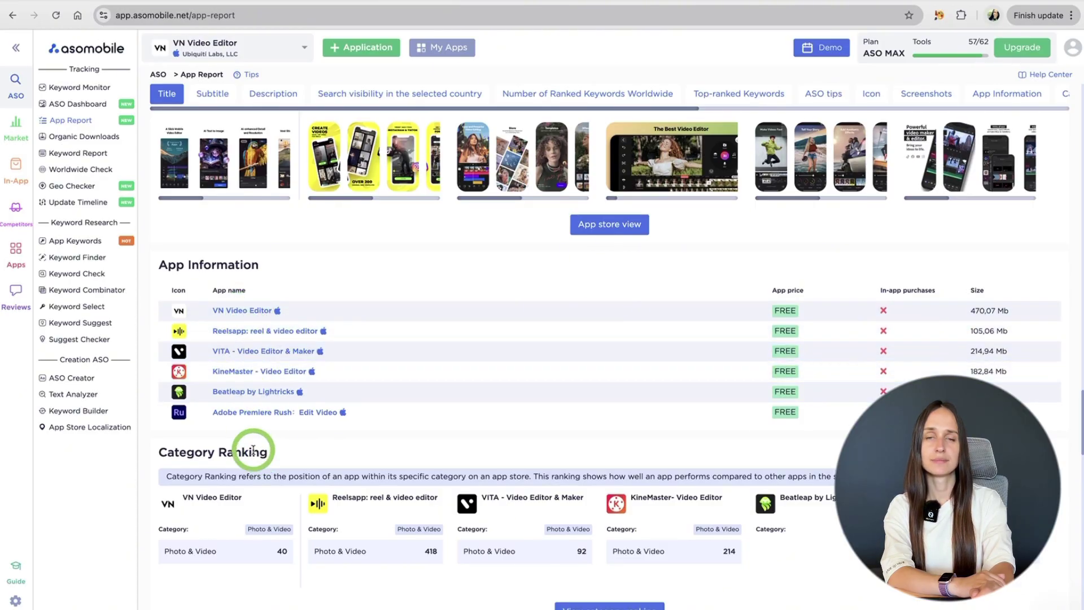
scroll(254, 450, "down", 6)
scroll(253, 450, "down", 7)
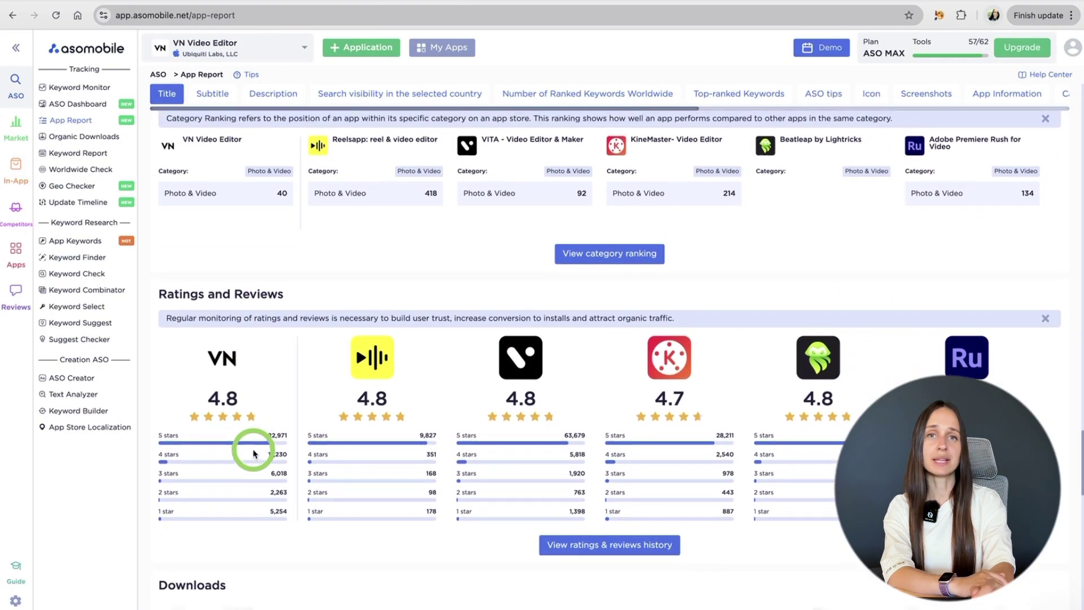
scroll(253, 452, "up", 8)
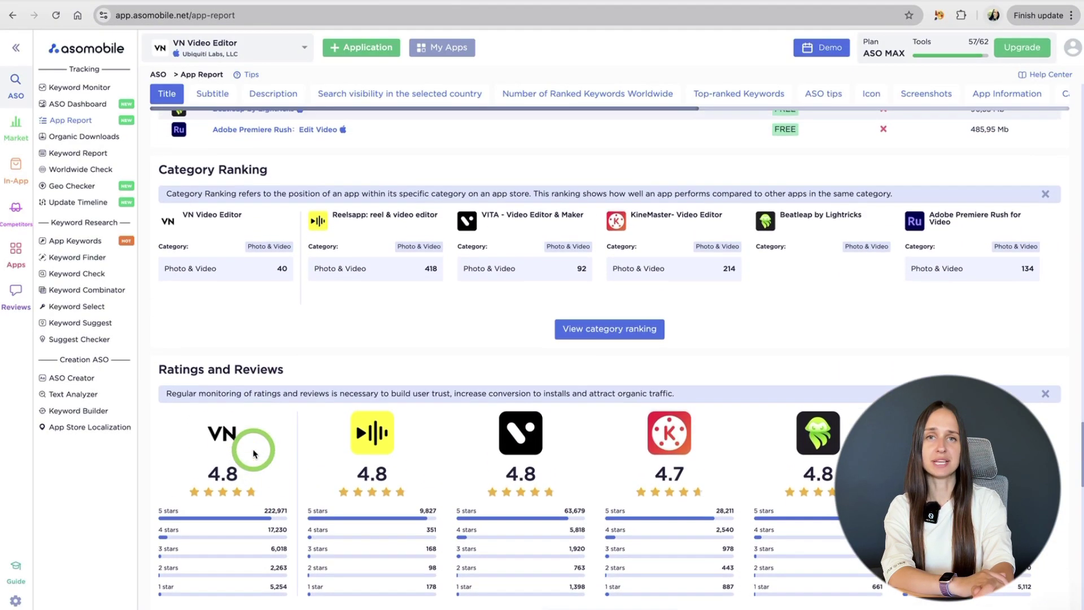
scroll(254, 452, "up", 6)
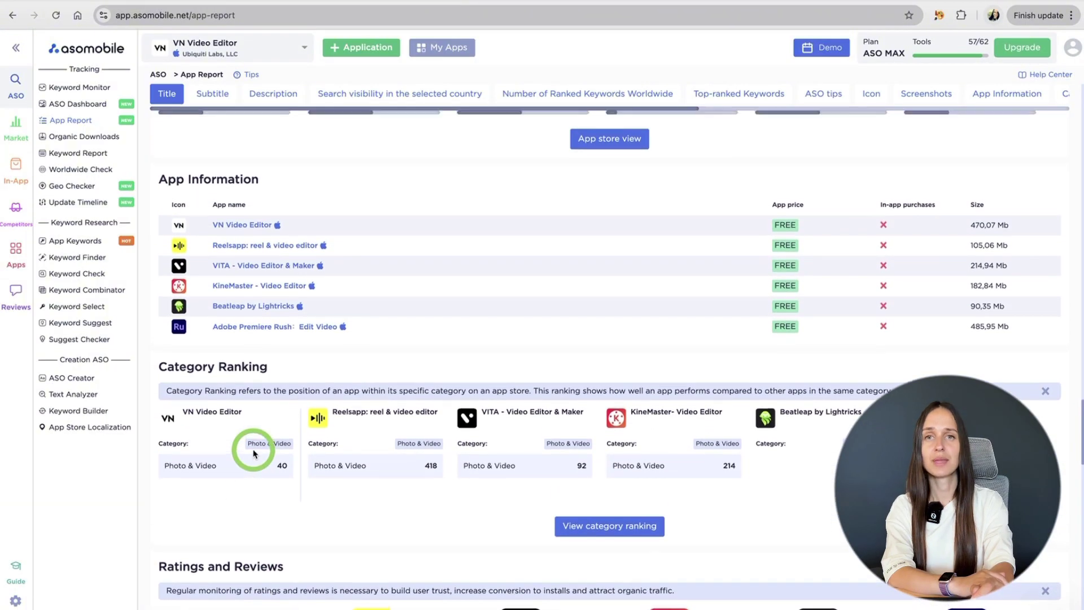
scroll(253, 453, "up", 5)
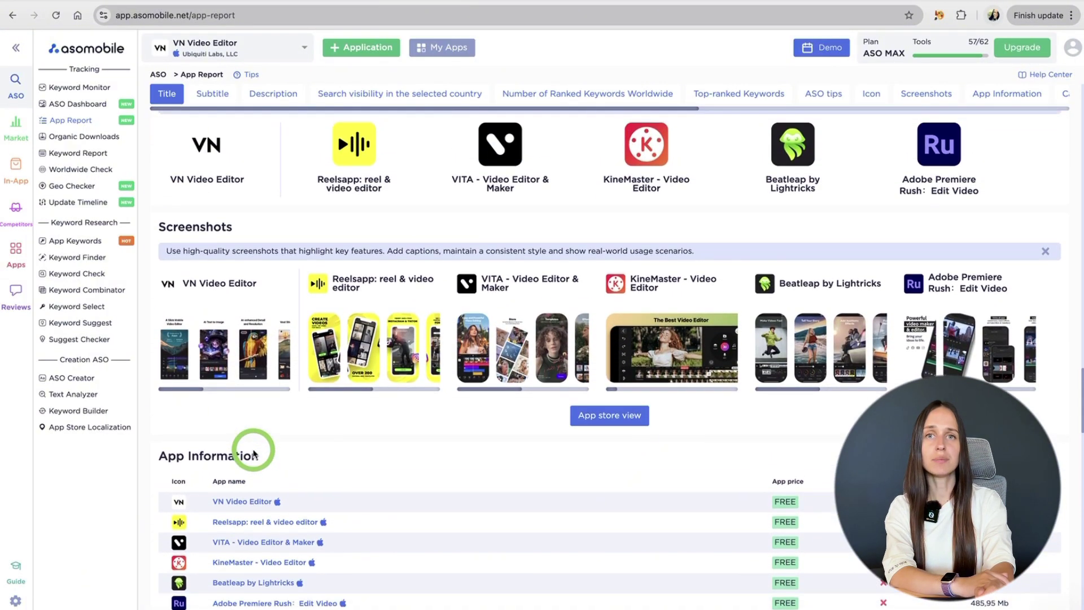
- Sort VN Video Editor's Keyword Monitor table by Traffic, highest first, with capcut at 31120
left_click(86, 90)
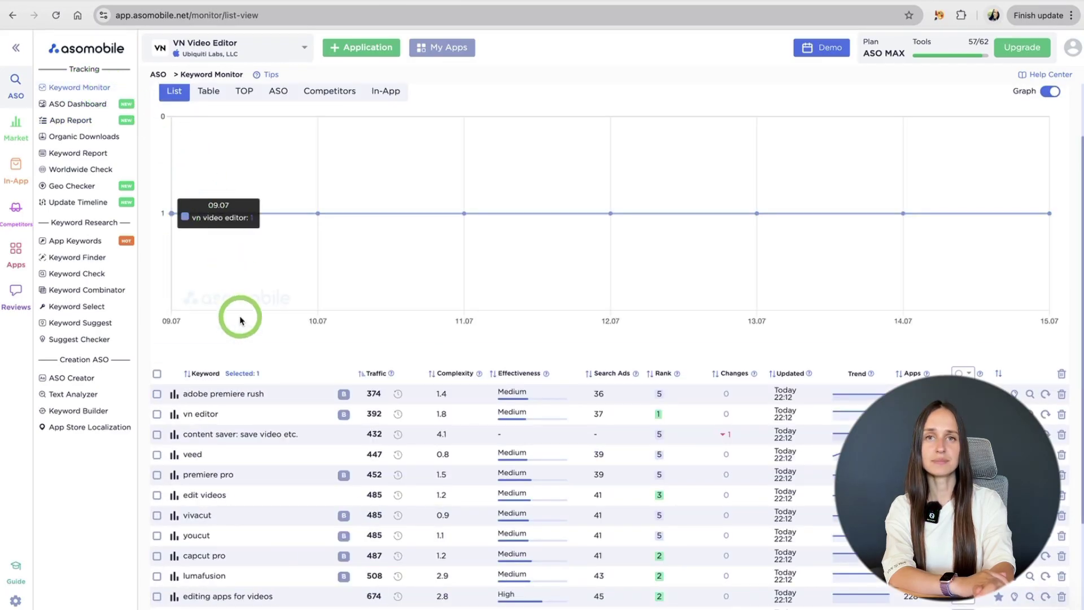
scroll(260, 399, "down", 4)
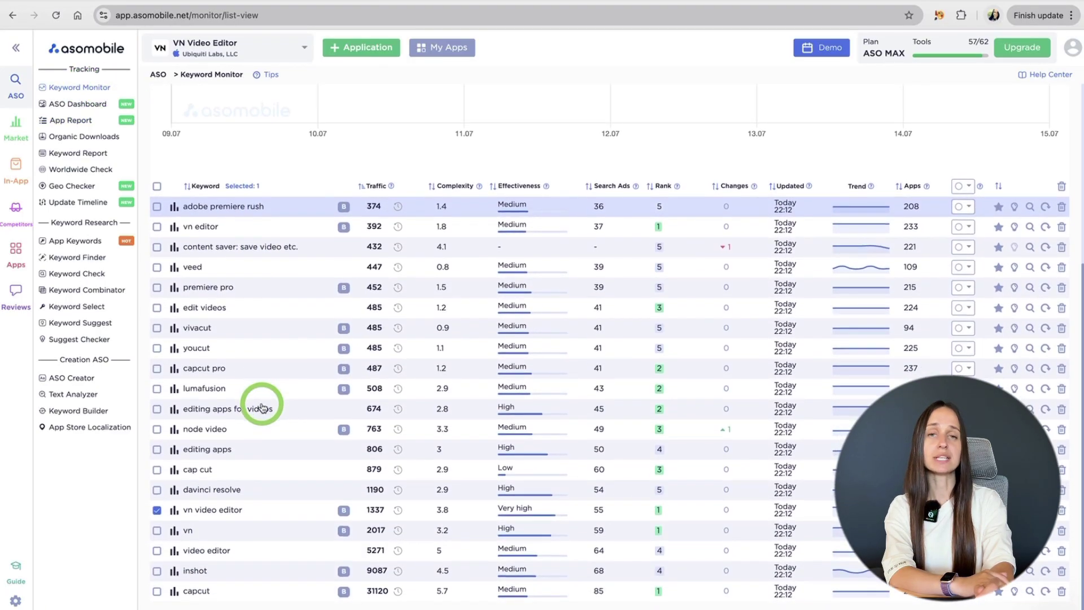
scroll(261, 407, "down", 1)
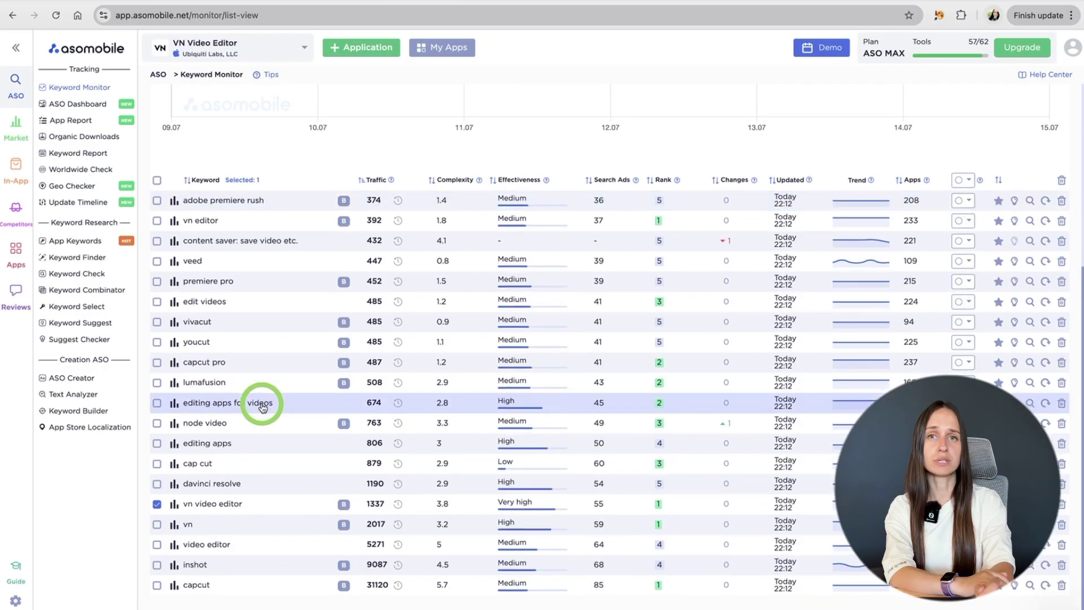
scroll(262, 407, "up", 6)
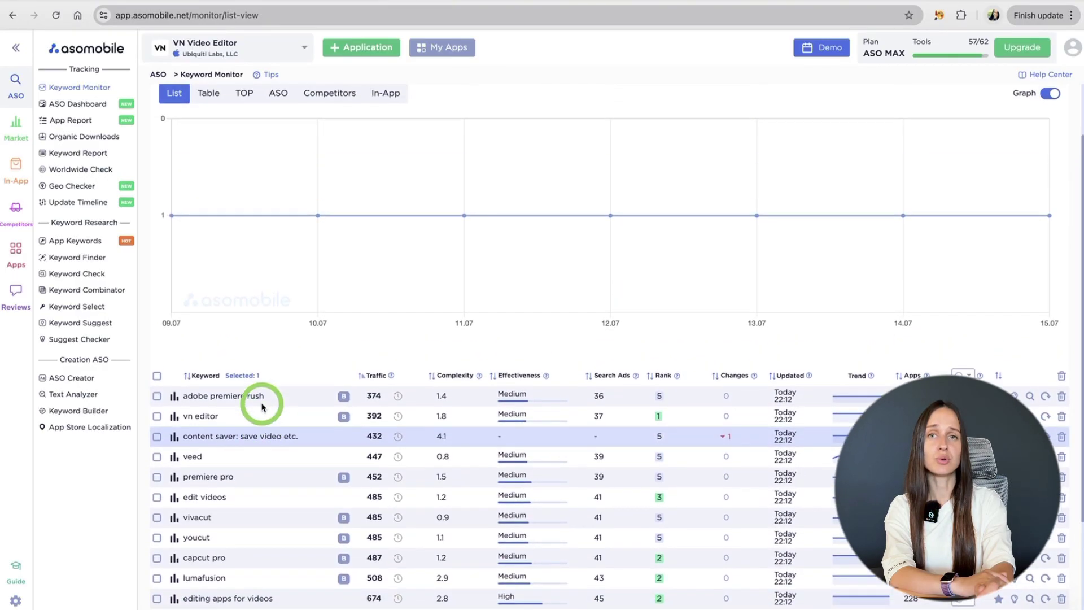
scroll(262, 407, "down", 4)
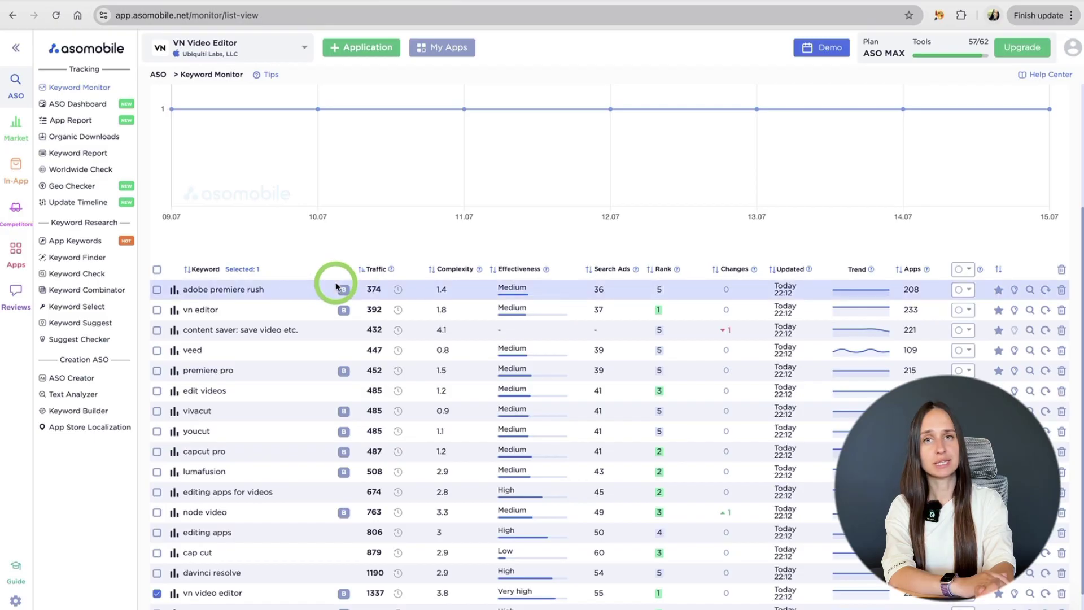
left_click(364, 274)
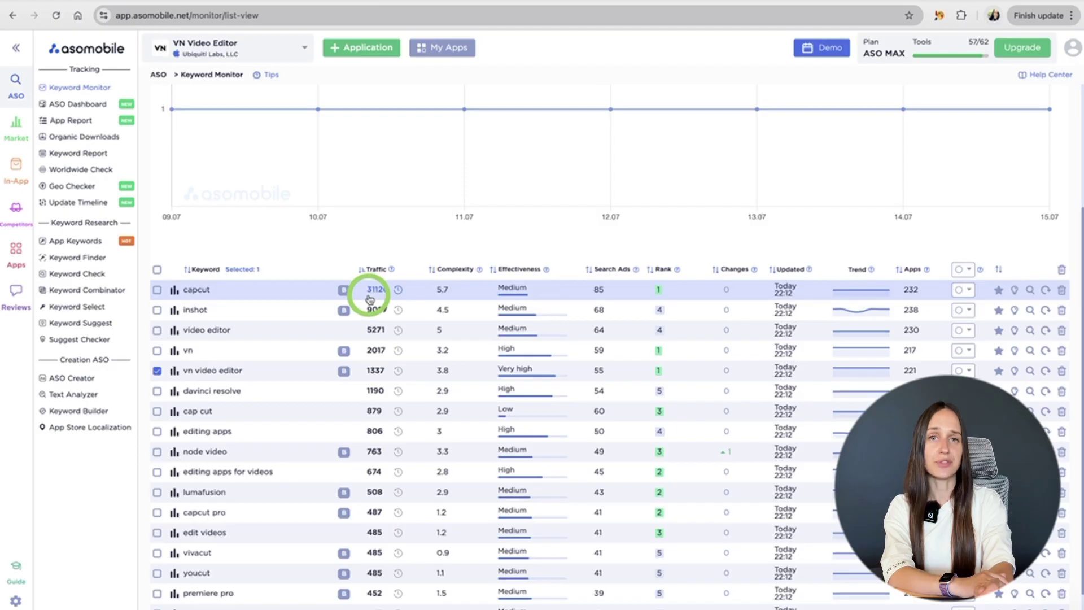
- Sort the monitored keywords by Rank, best positions first
left_click(653, 270)
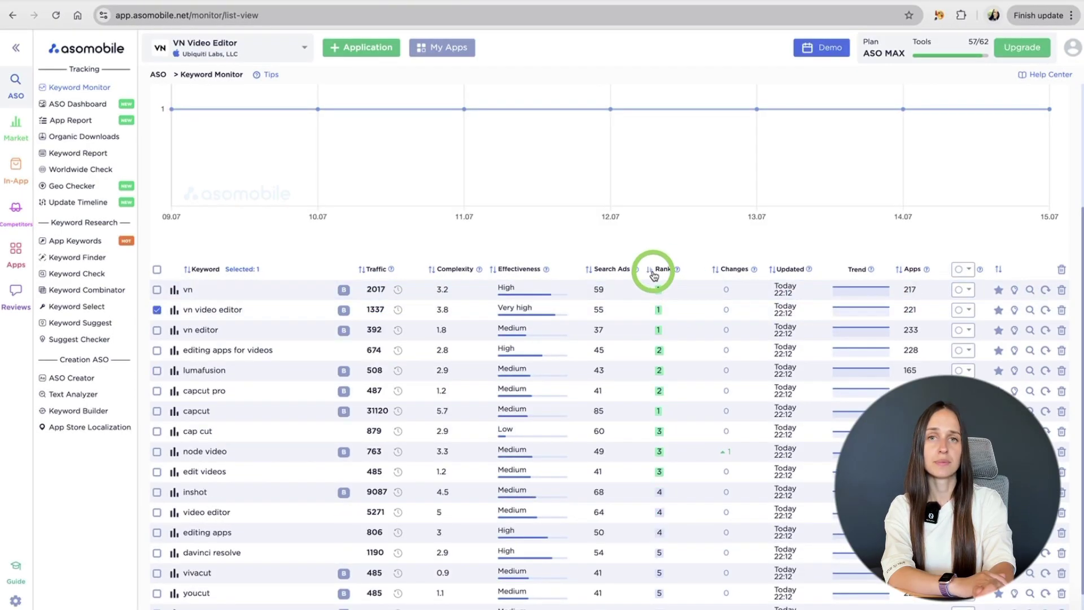
left_click(654, 274)
left_click(653, 274)
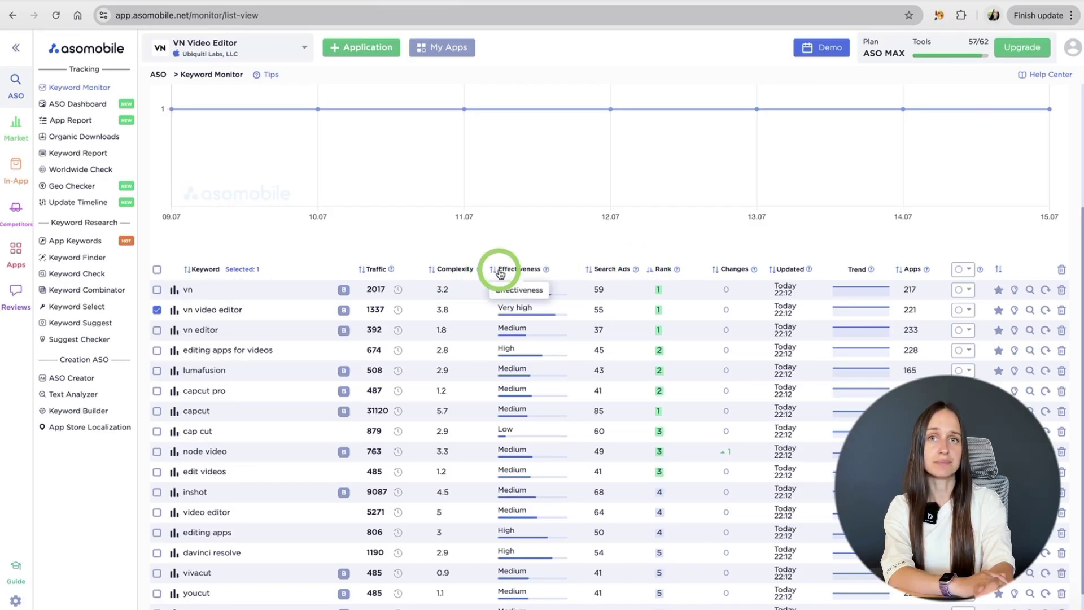
scroll(500, 273, "down", 2)
scroll(500, 274, "up", 3)
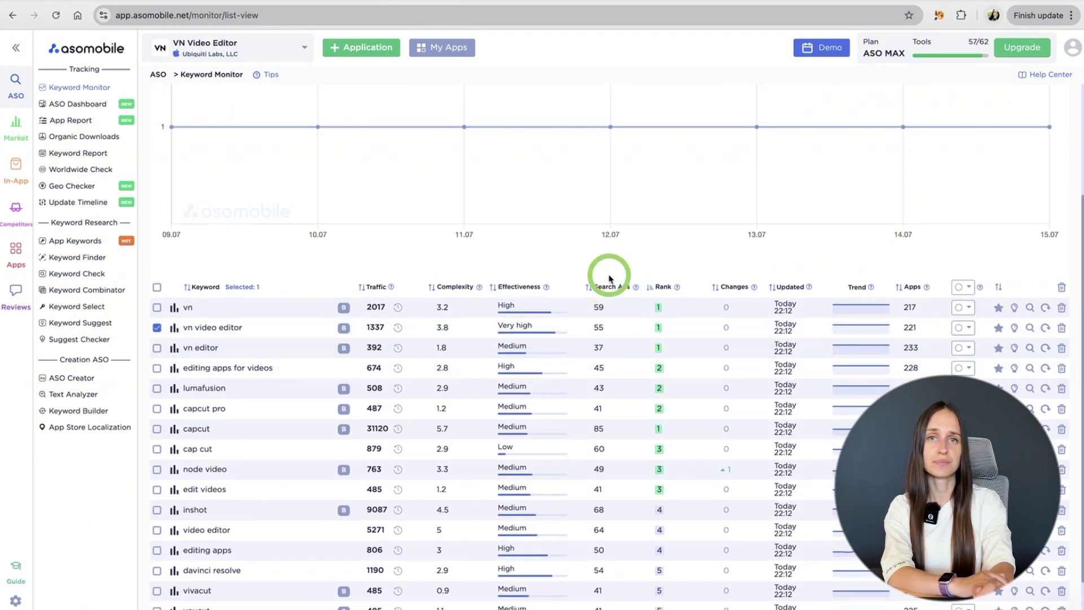
- Re-sort the keywords by Search Ads, highest first, with capcut at 85 on top
left_click(589, 289)
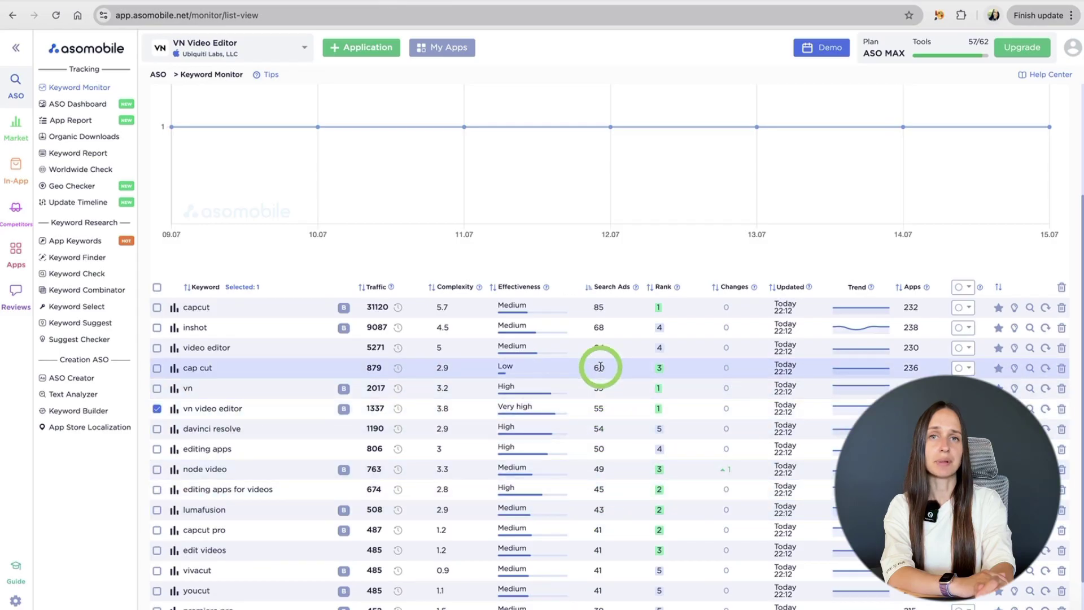
left_click(588, 291)
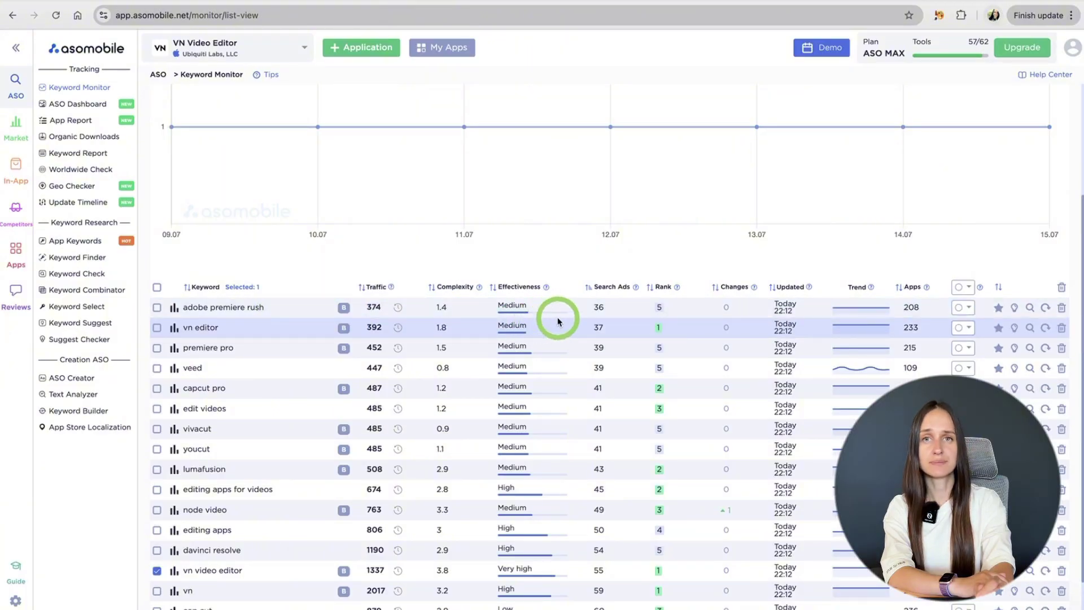
left_click(595, 290)
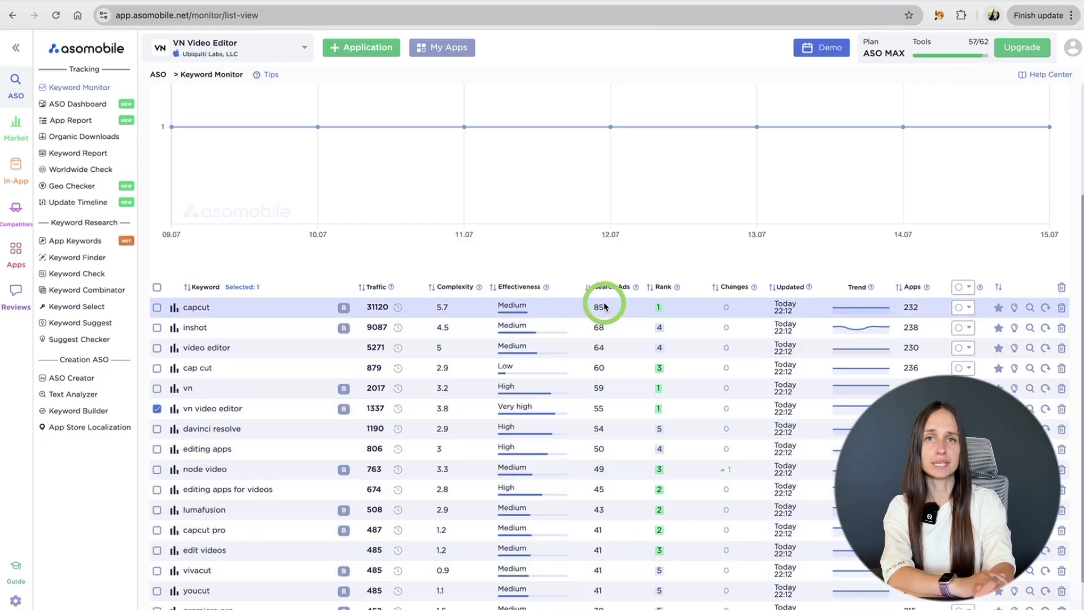
scroll(604, 306, "down", 2)
scroll(604, 306, "up", 5)
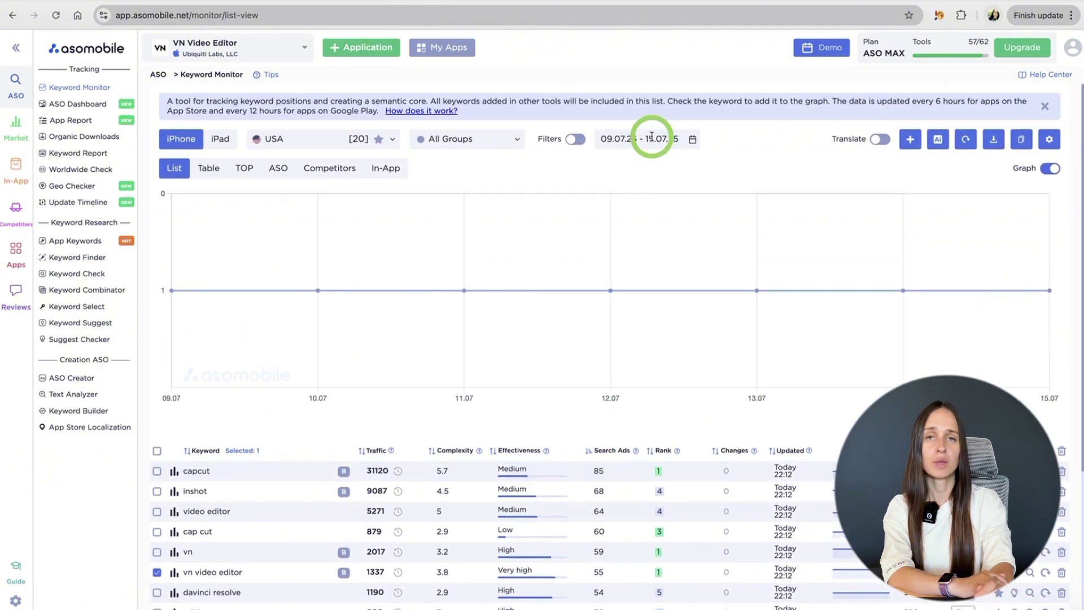
- Set the rank chart period to 7 days (09.07–15.07)
left_click(652, 138)
left_click(712, 316)
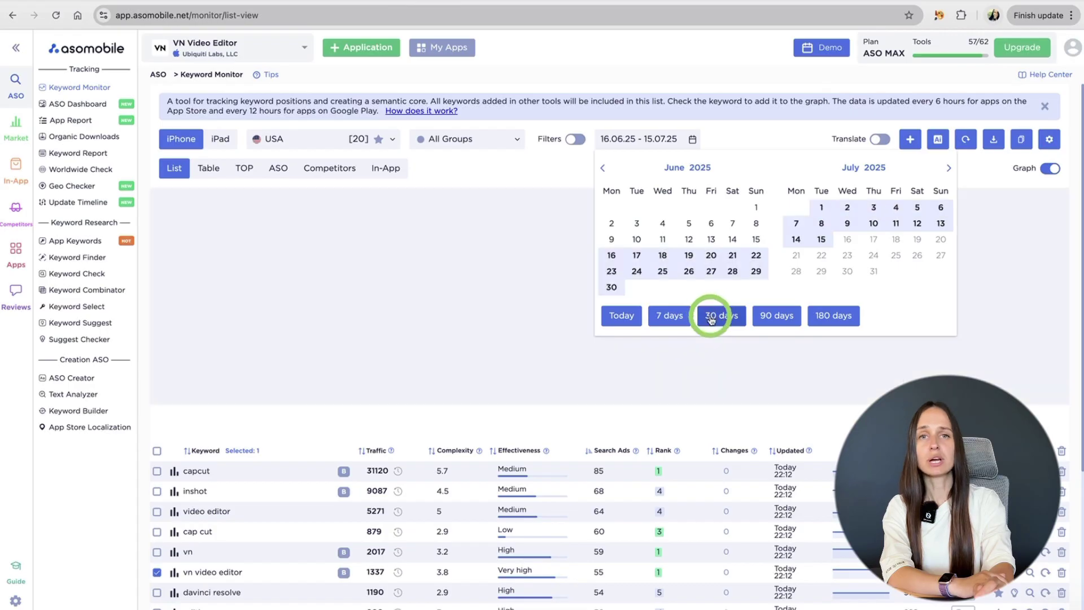
left_click(663, 320)
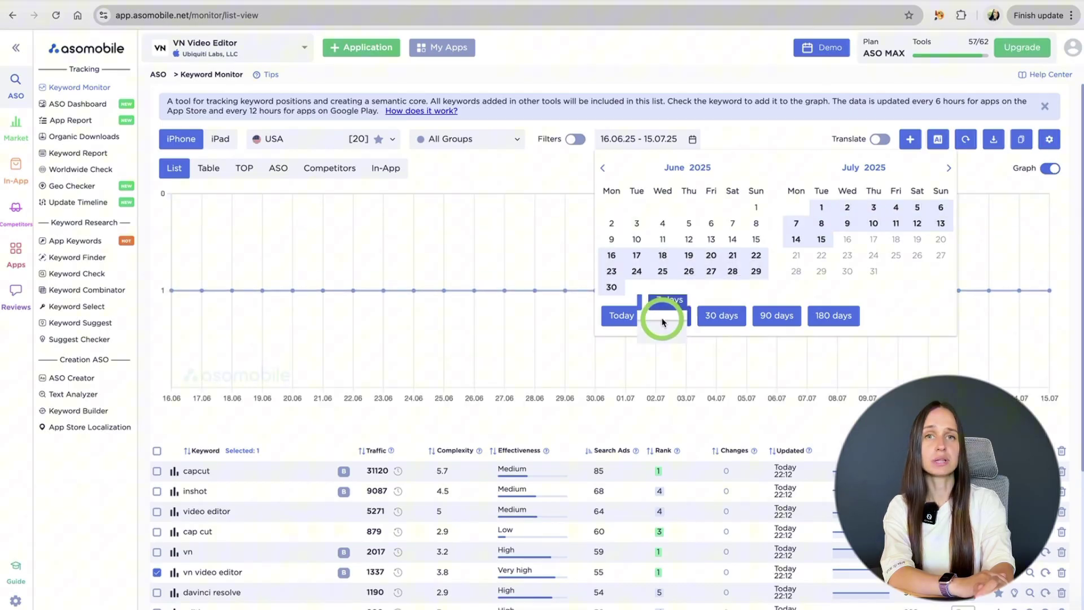
- Plot cap cut, capcut, vn, vivacut and another keyword on the rank chart
left_click(157, 531)
left_click(157, 471)
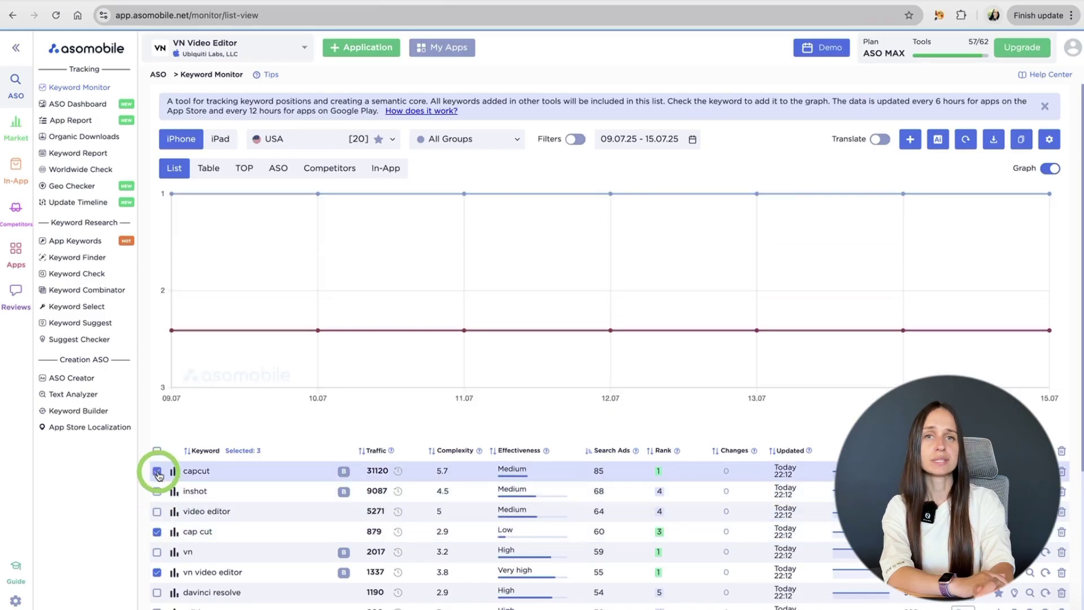
left_click(157, 607)
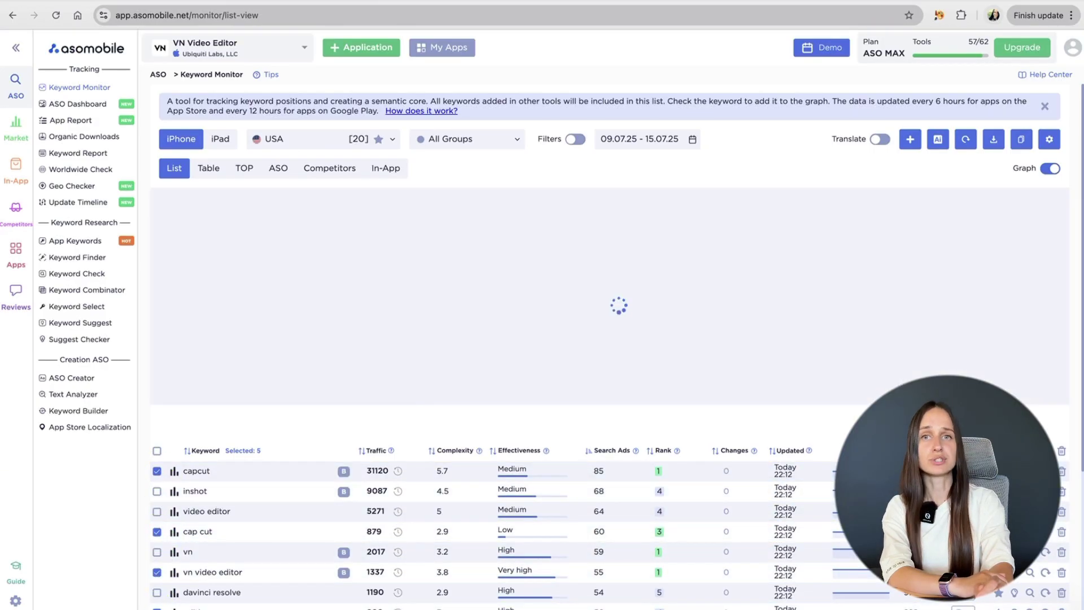
left_click(157, 551)
scroll(158, 553, "down", 1)
scroll(158, 555, "down", 3)
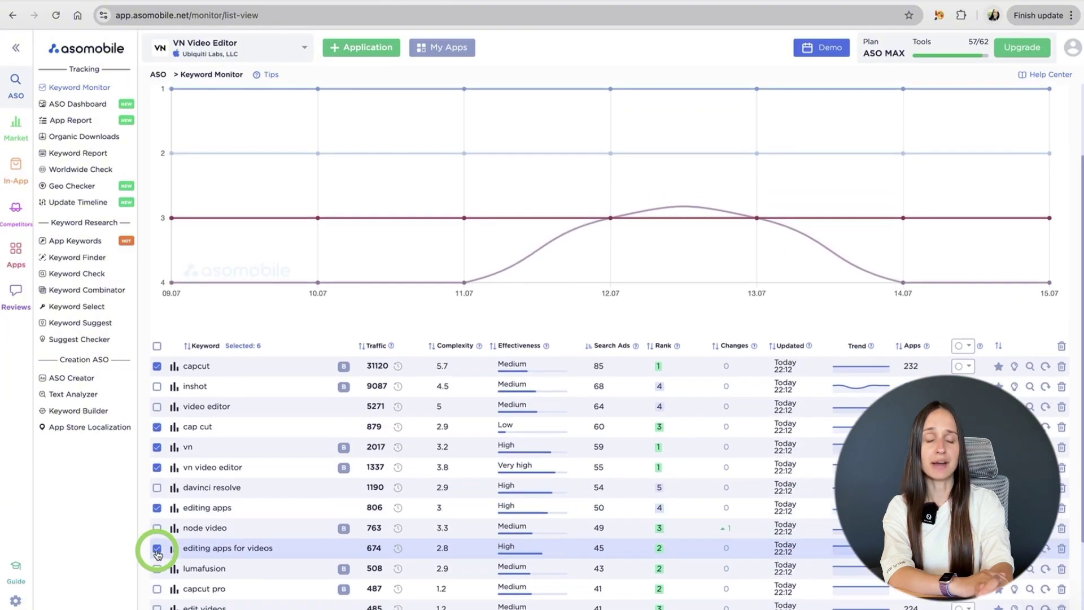
left_click(157, 560)
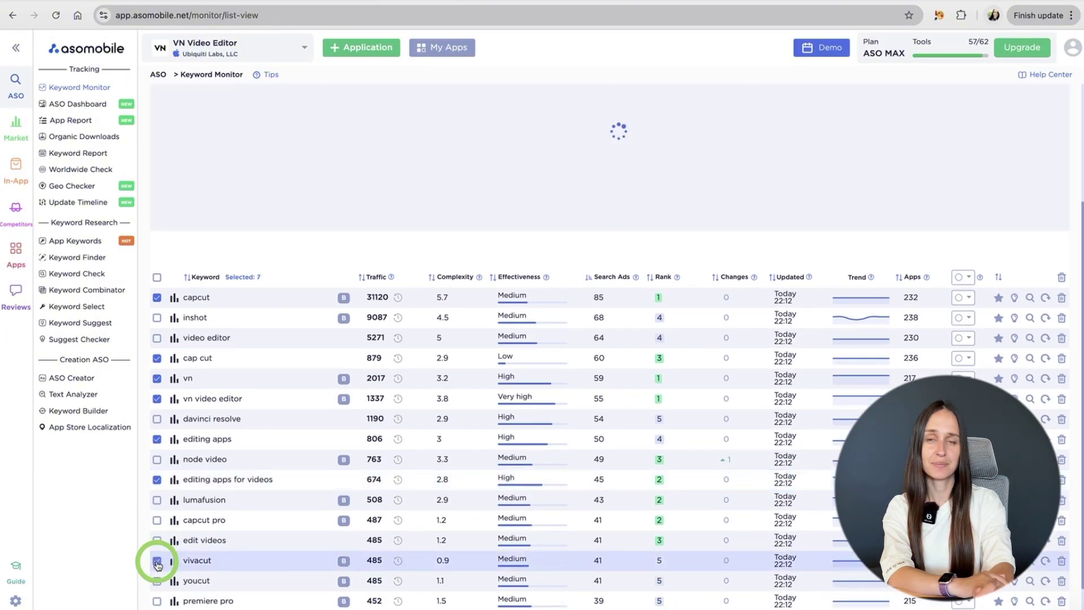
scroll(445, 345, "up", 3)
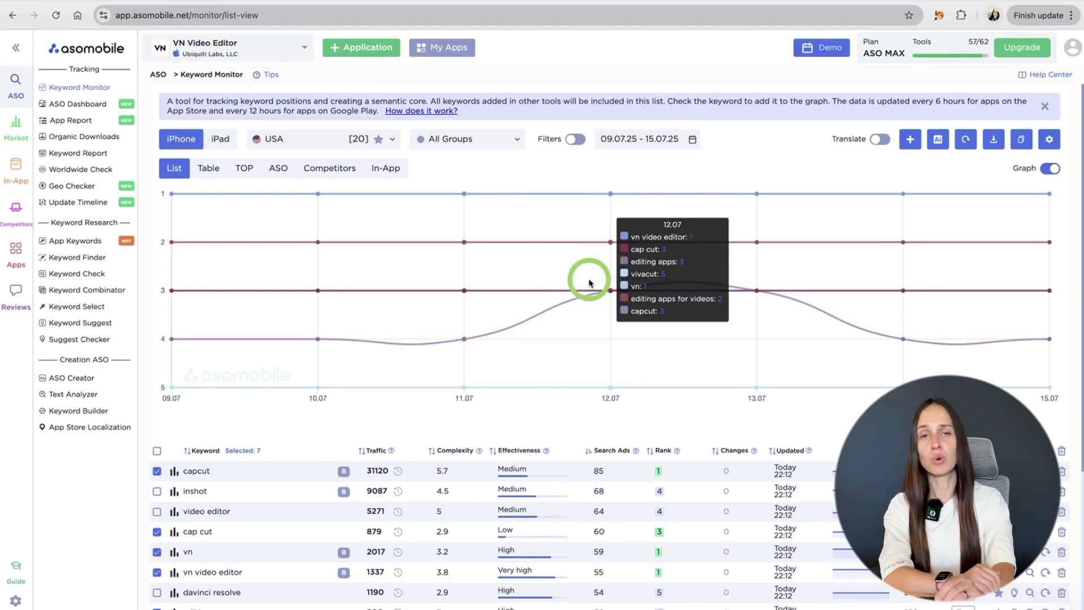
- Fetch Keyword Suggest store suggestions for the word 'cut'
mouse_move(333, 333)
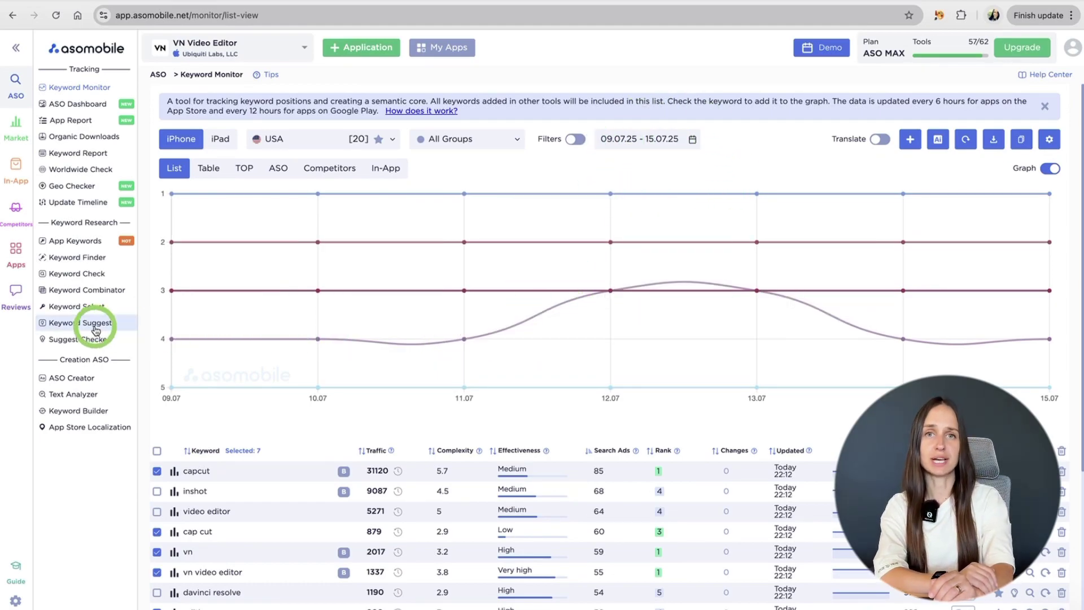
left_click(81, 327)
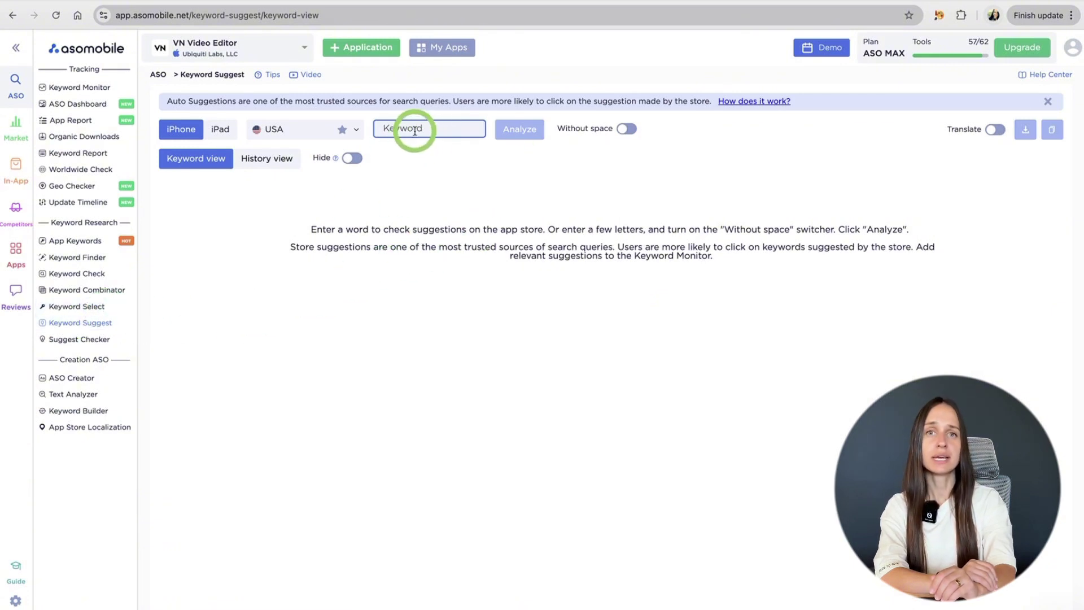
type("cu")
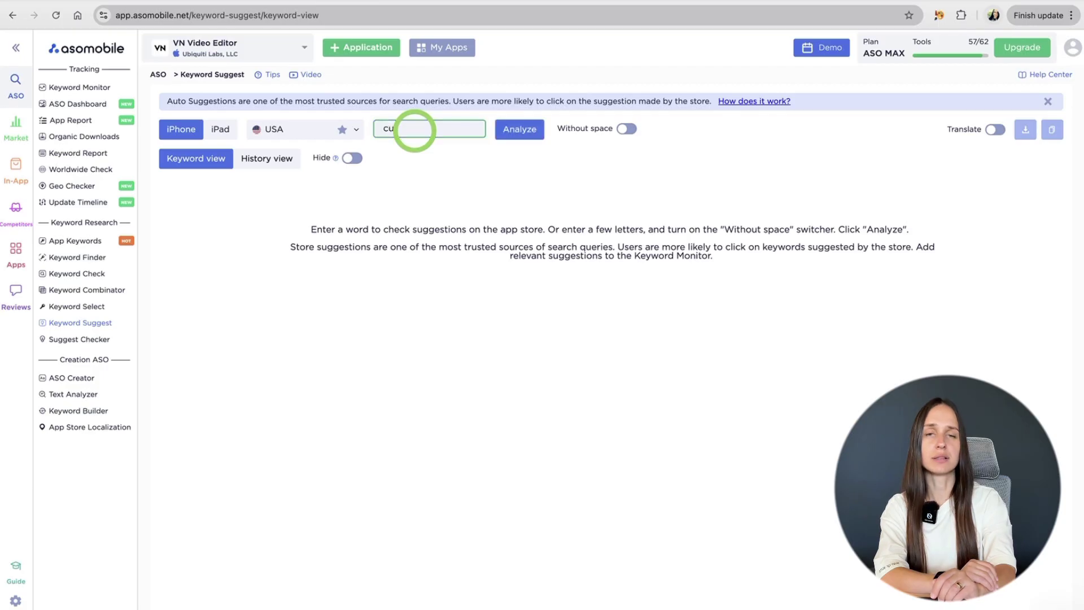
type("t")
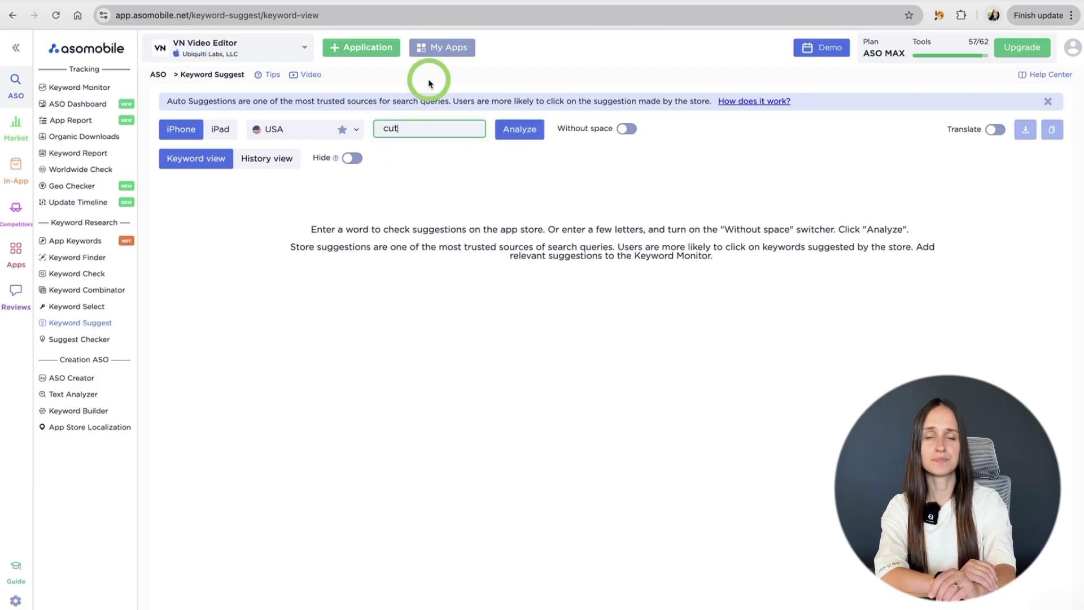
left_click(521, 131)
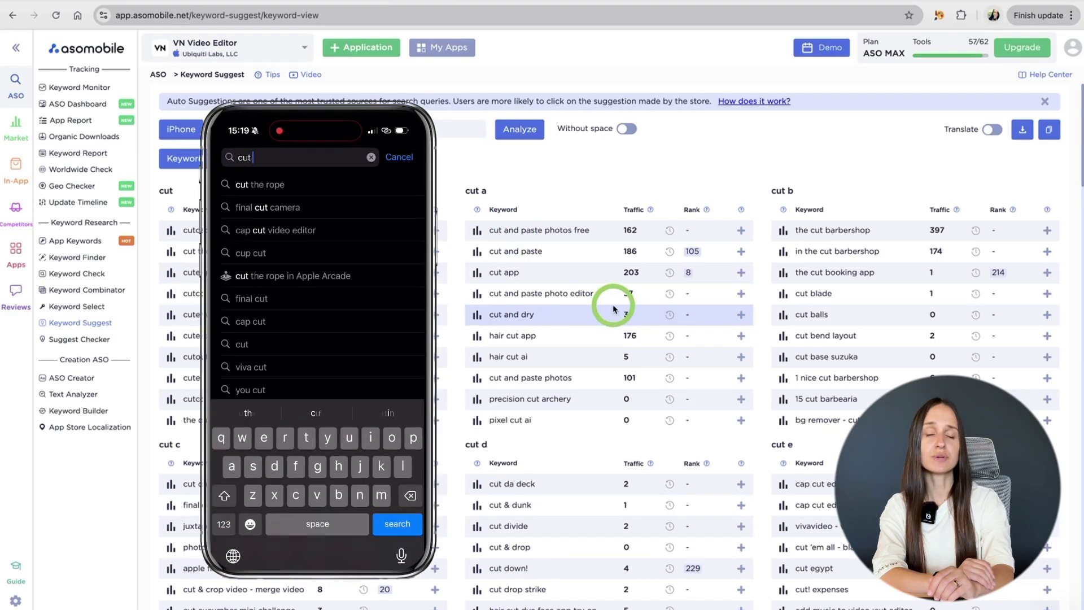
- Add cutcap, cutout pro and cut app from the suggestions to the tracked keywords
scroll(615, 308, "down", 3)
scroll(614, 309, "down", 13)
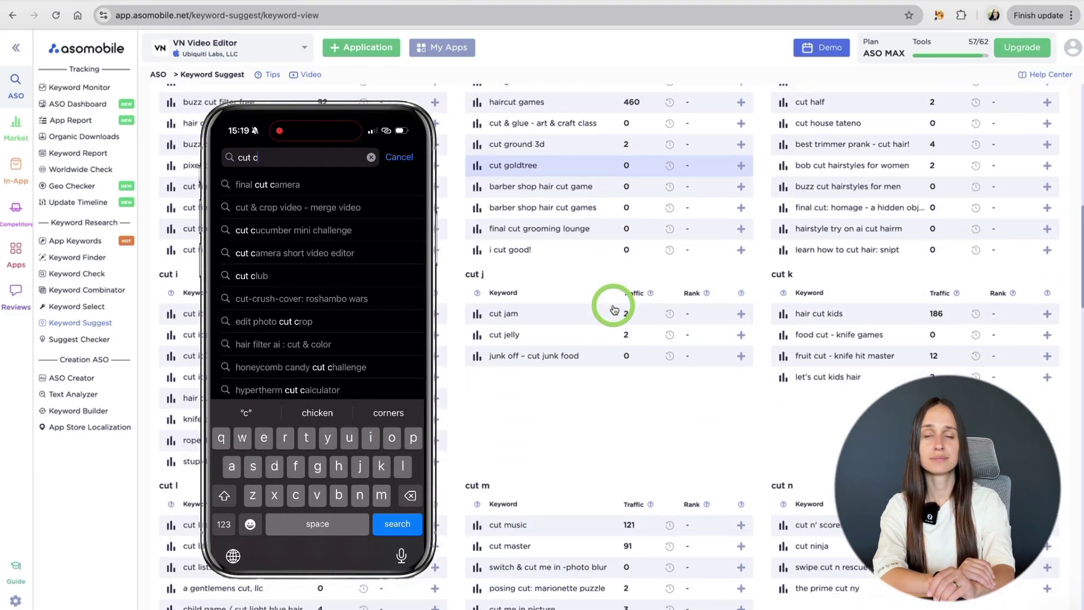
scroll(614, 309, "down", 7)
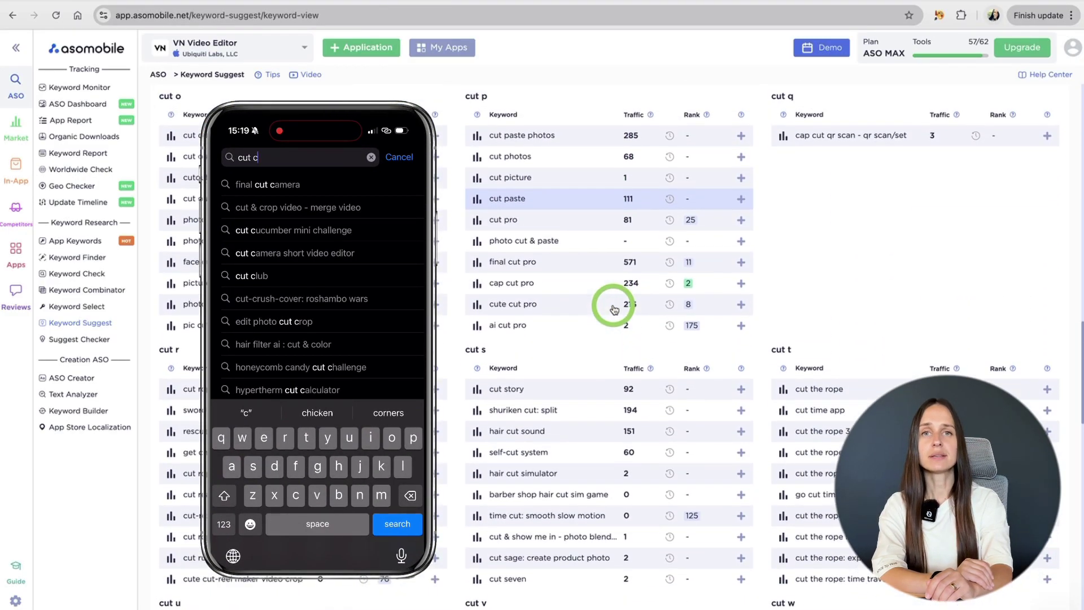
scroll(614, 310, "up", 20)
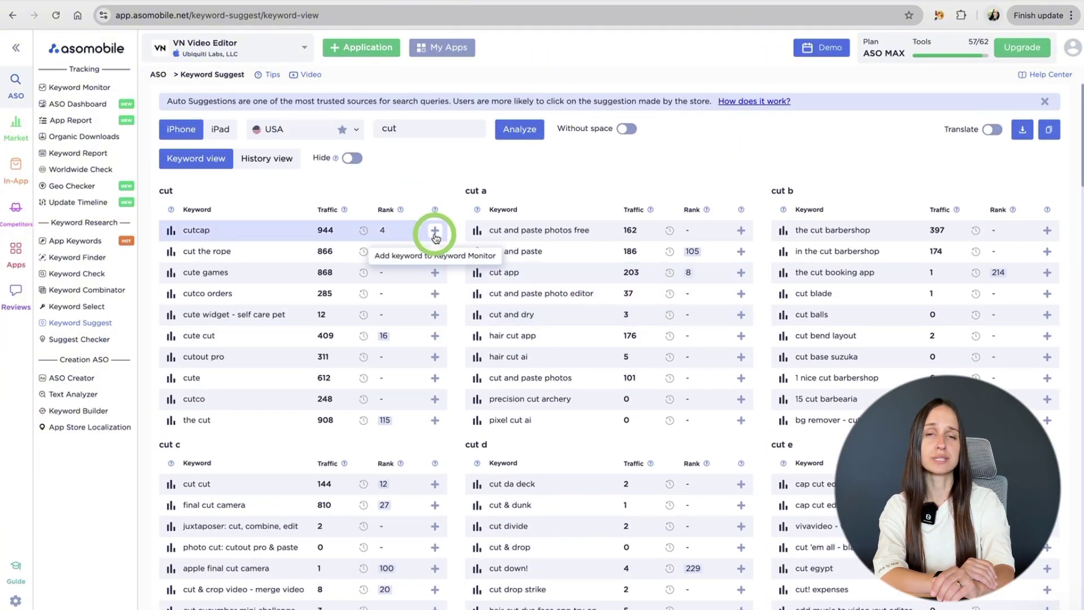
left_click(435, 232)
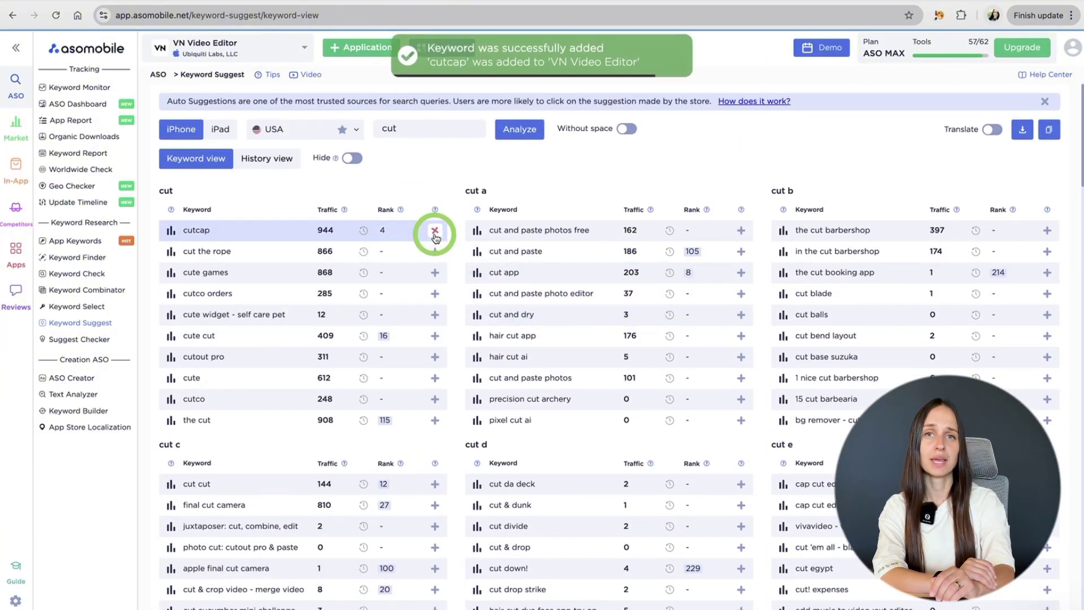
left_click(435, 356)
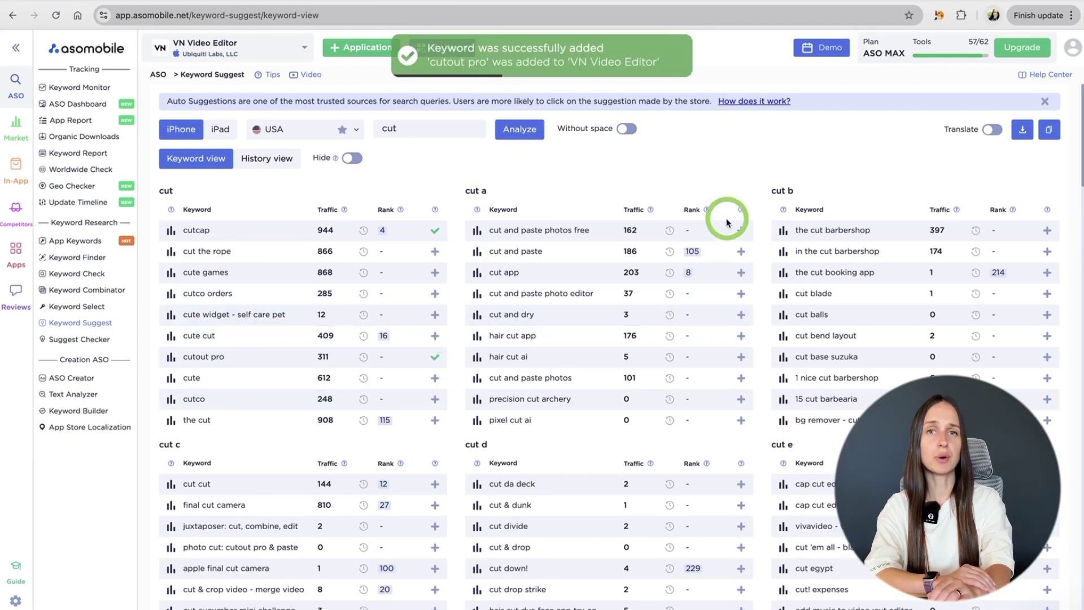
left_click(742, 273)
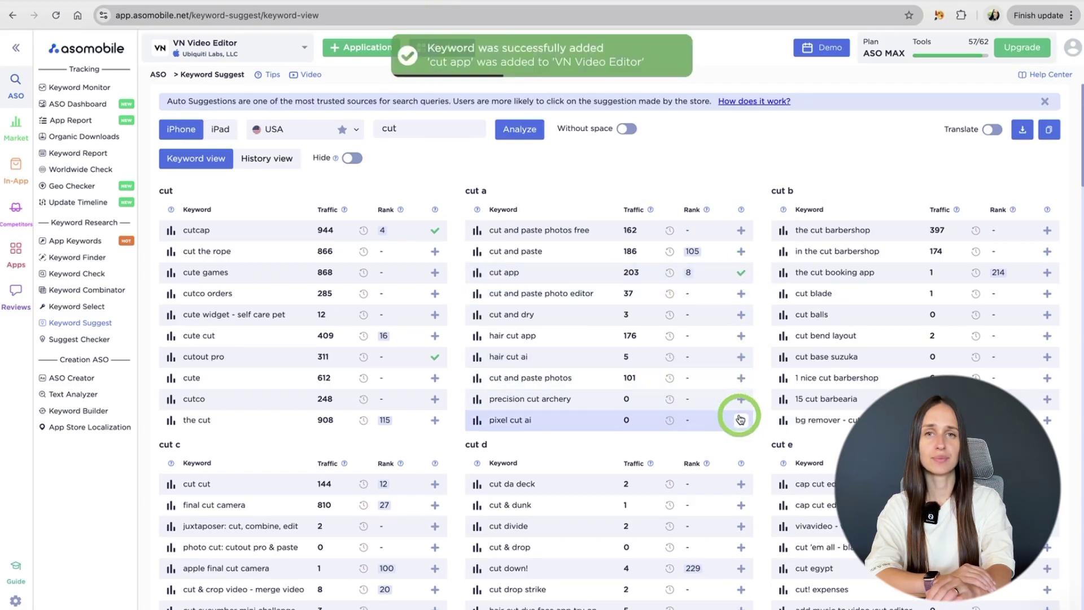
scroll(734, 460, "down", 4)
scroll(736, 463, "up", 3)
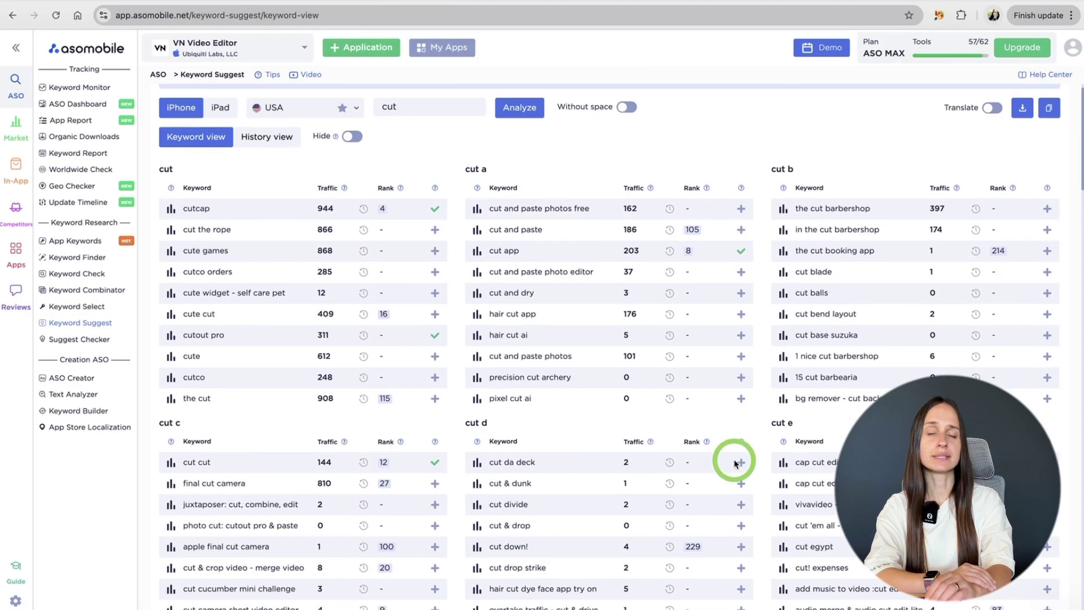
scroll(736, 463, "up", 1)
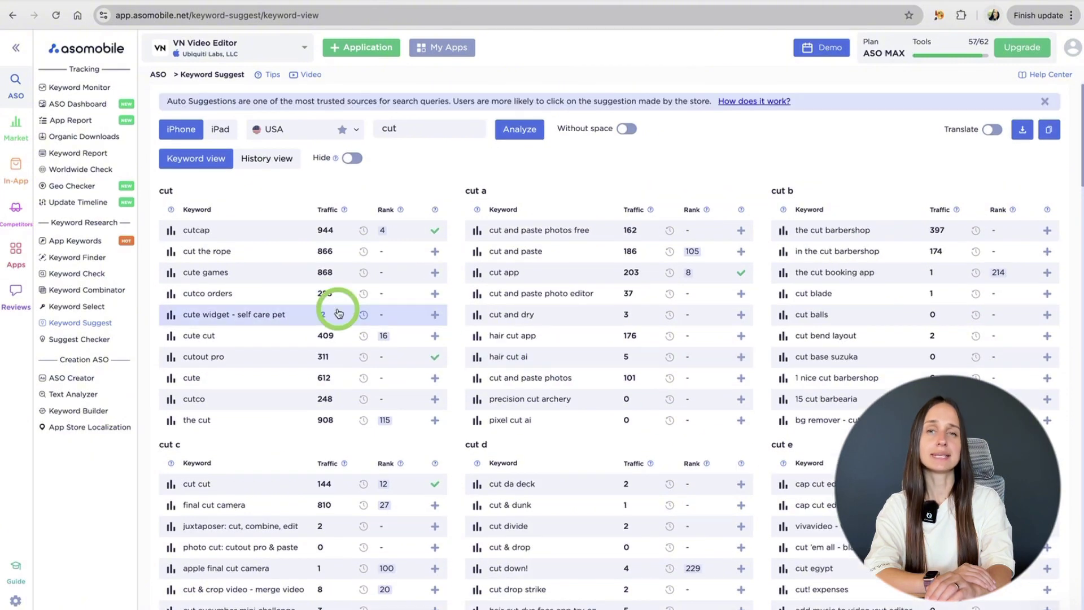
- Paste VN Video Editor's description into Text Analyzer and analyze it: 3886 characters, 609 words
left_click(69, 396)
left_click(208, 210)
key("super+v")
scroll(243, 217, "up", 10)
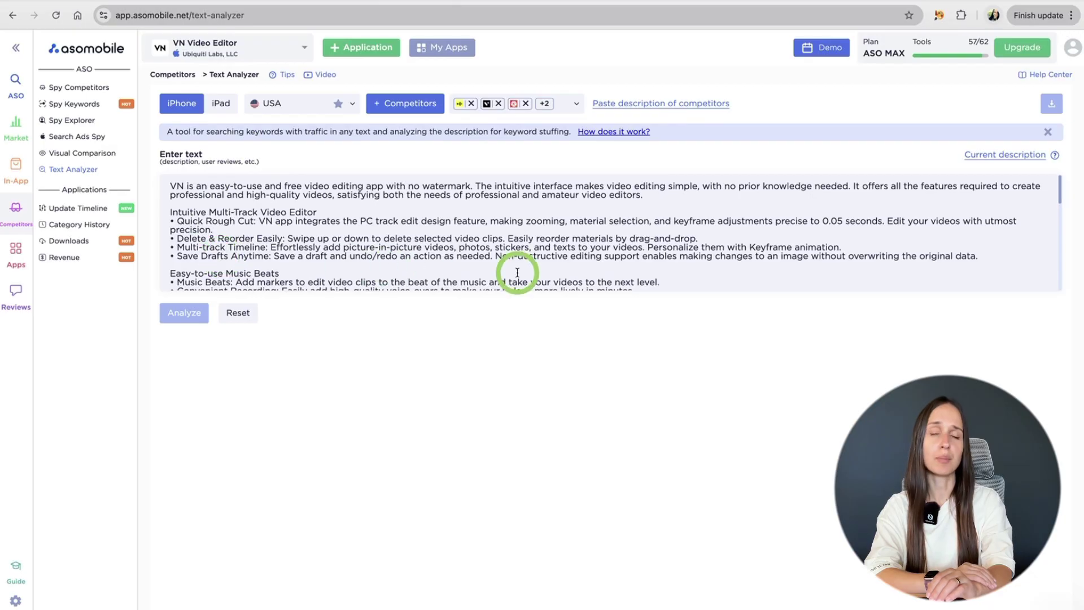
scroll(517, 273, "down", 10)
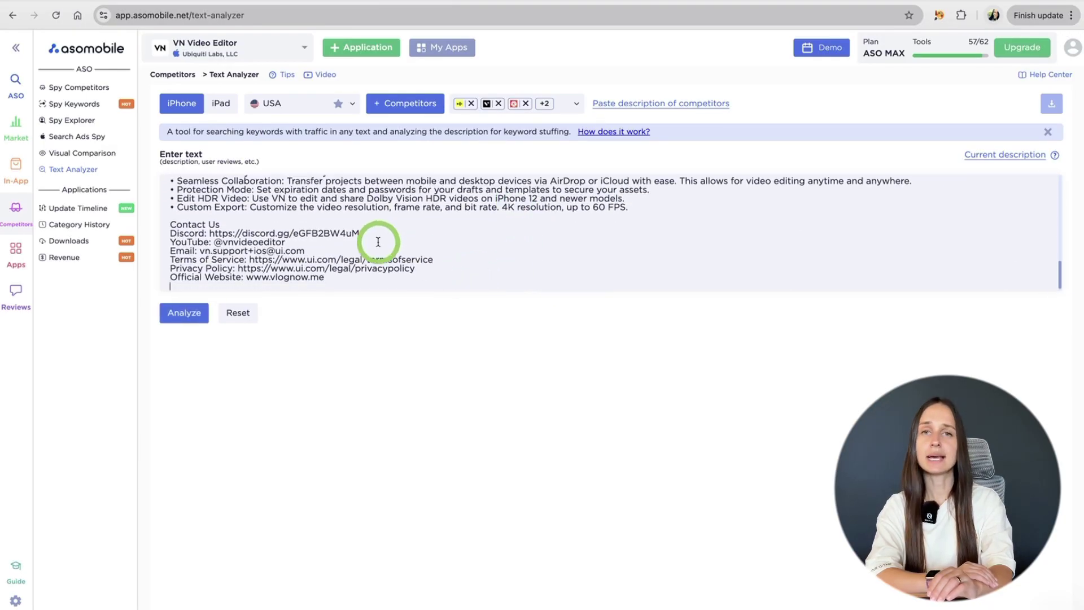
scroll(312, 207, "up", 10)
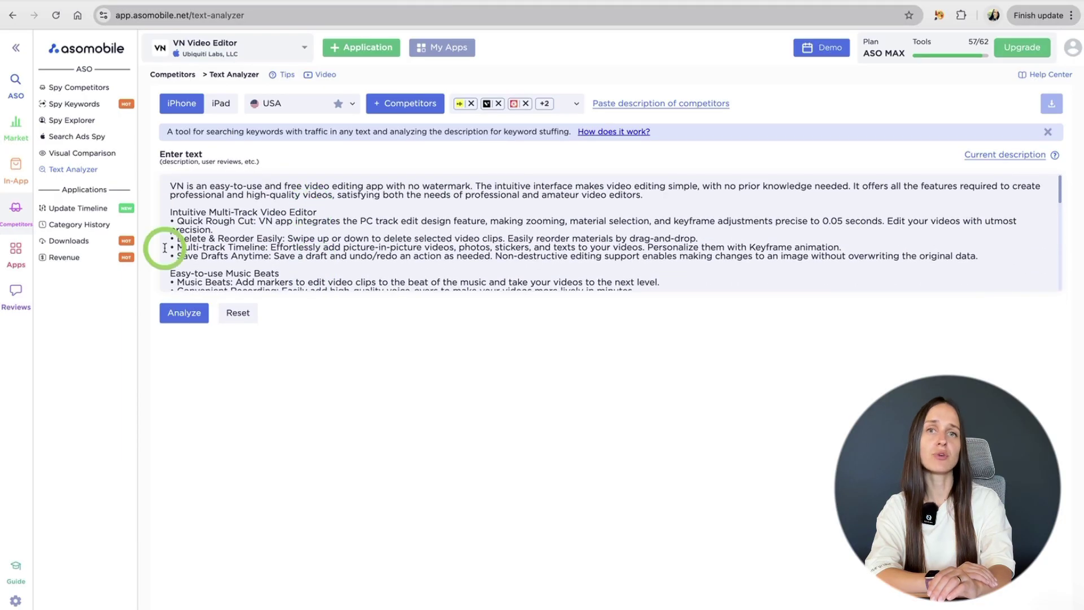
left_click(184, 317)
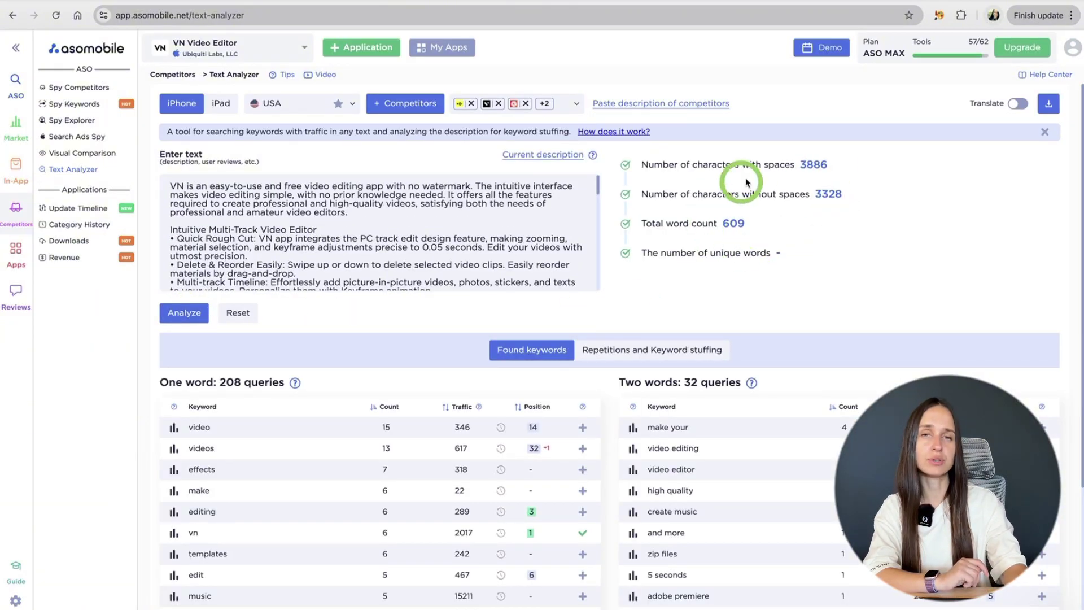
- Track video, effects, edit and video editing from the found keywords
scroll(724, 246, "down", 5)
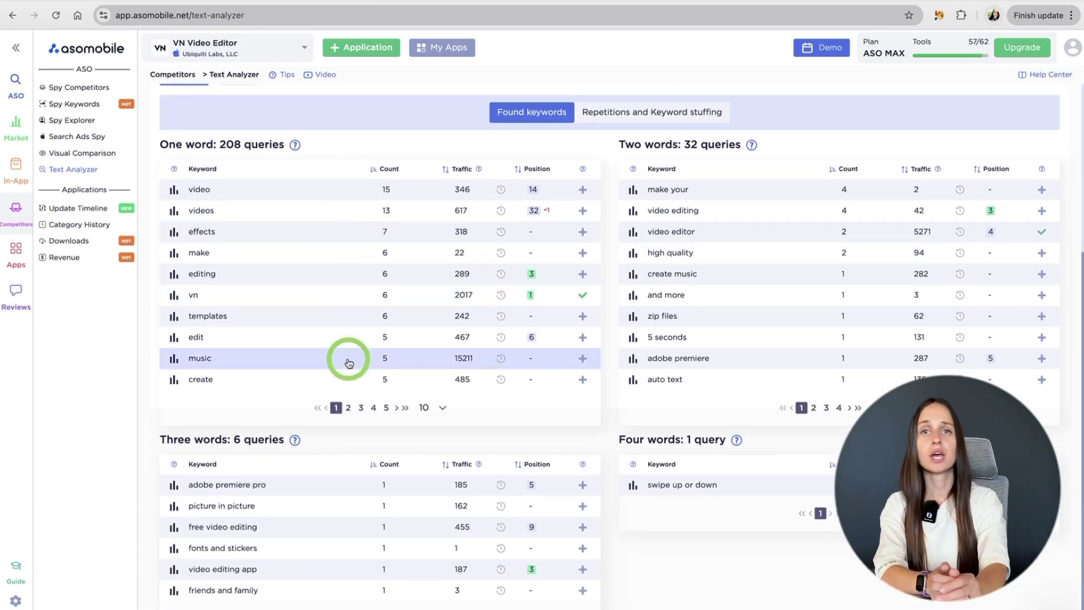
left_click(583, 189)
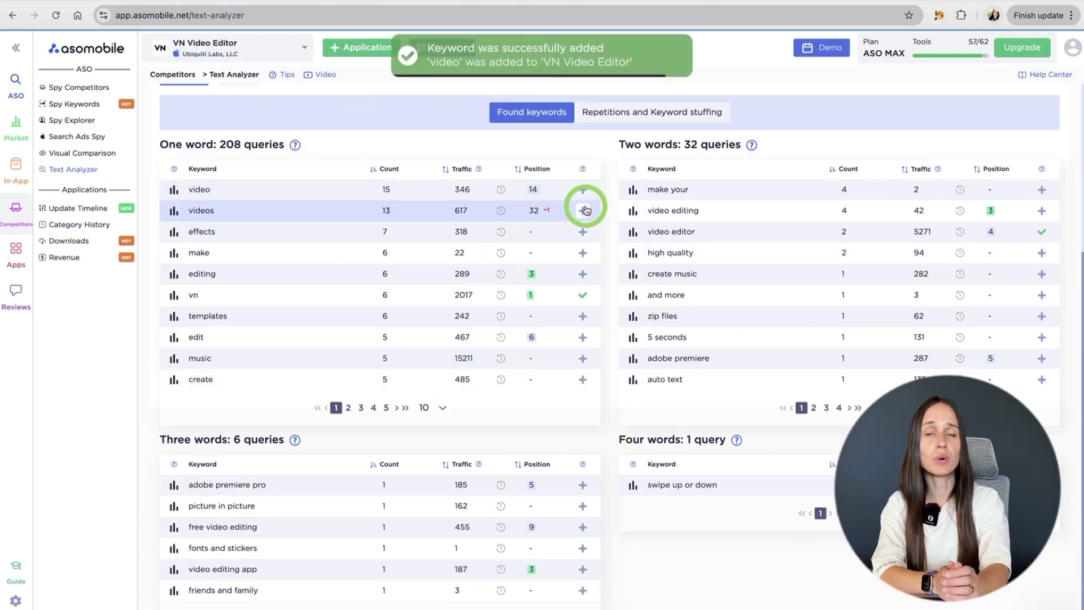
left_click(581, 234)
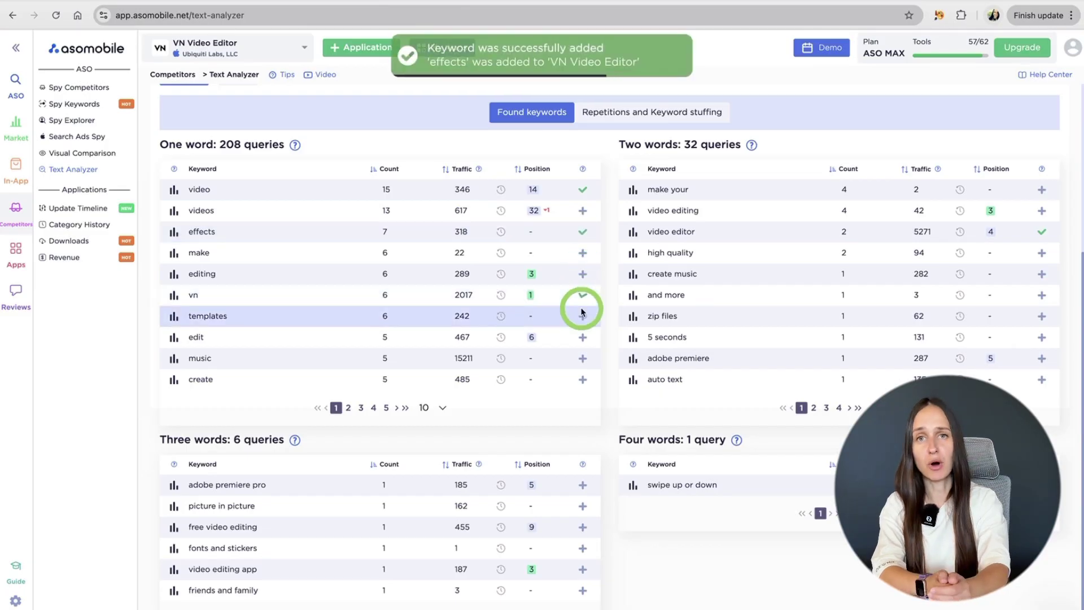
left_click(582, 338)
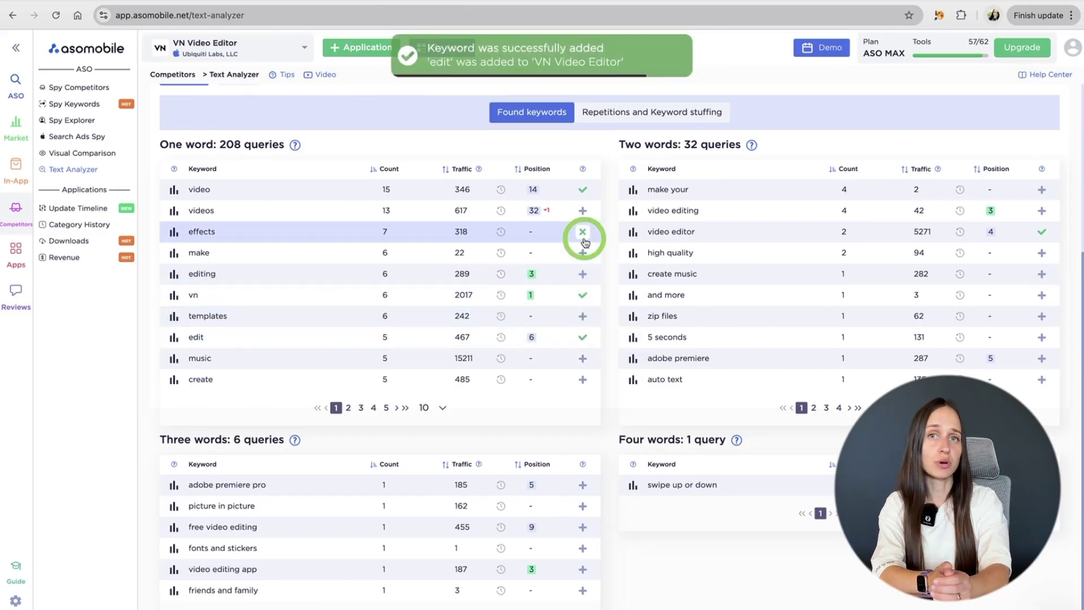
left_click(1042, 212)
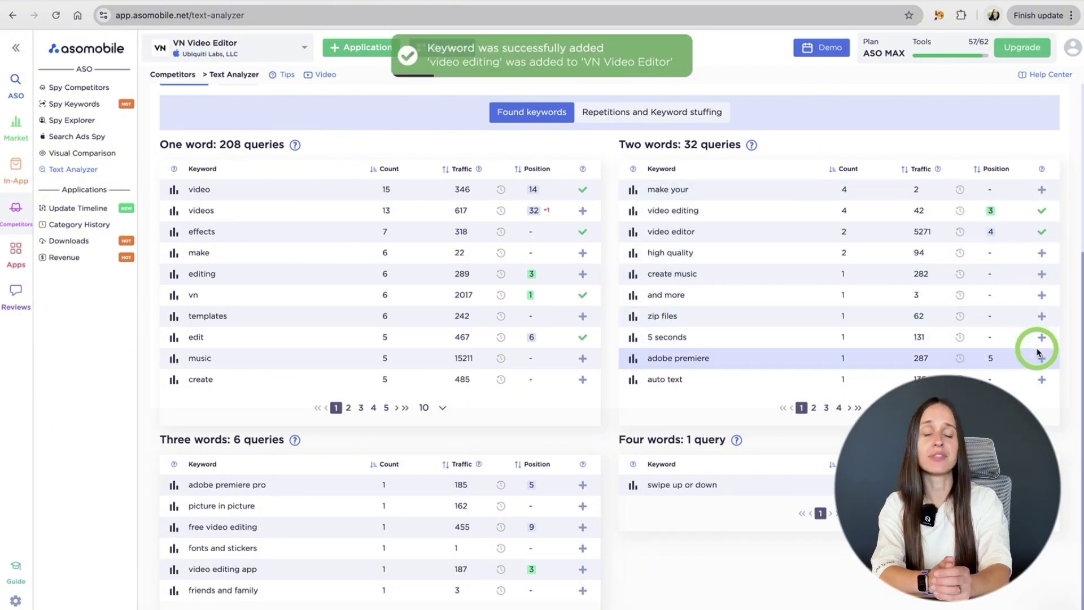
- Track auto text, adobe premiere pro, video editing app and free video editing as well
left_click(1042, 380)
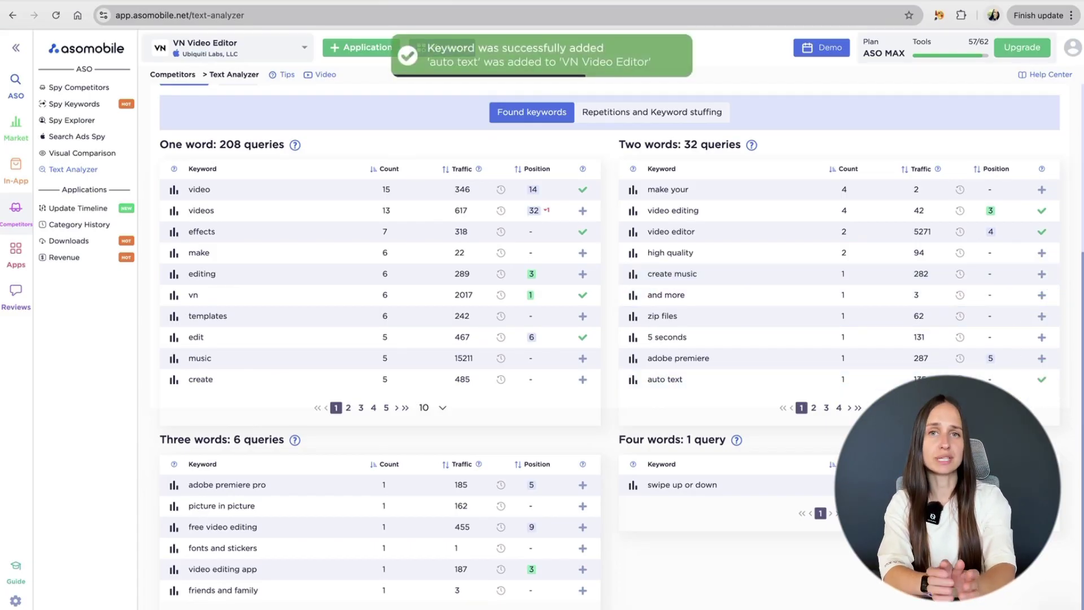
left_click(583, 485)
left_click(583, 569)
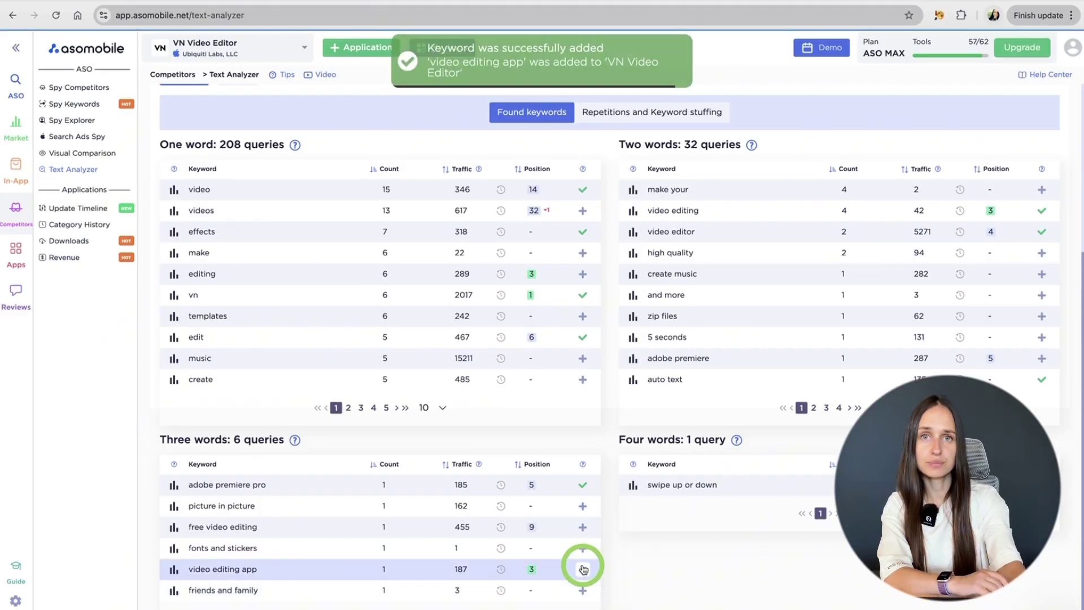
left_click(583, 528)
scroll(583, 452, "up", 3)
scroll(582, 457, "up", 3)
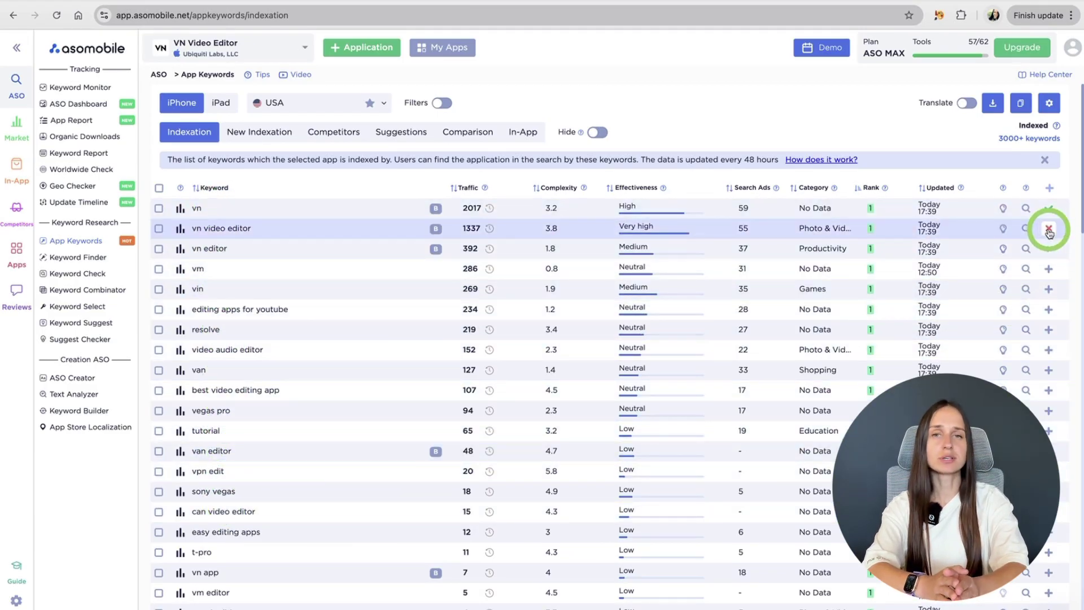
- Sort indexed keywords by traffic then rank, and filter to a minimum traffic of 100
left_click(460, 188)
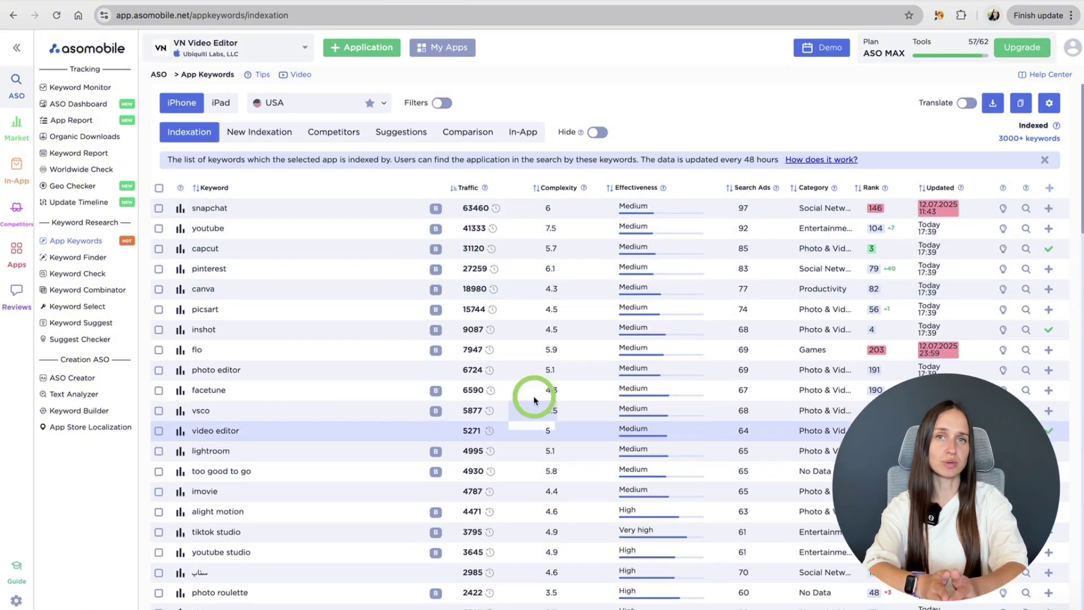
left_click(862, 190)
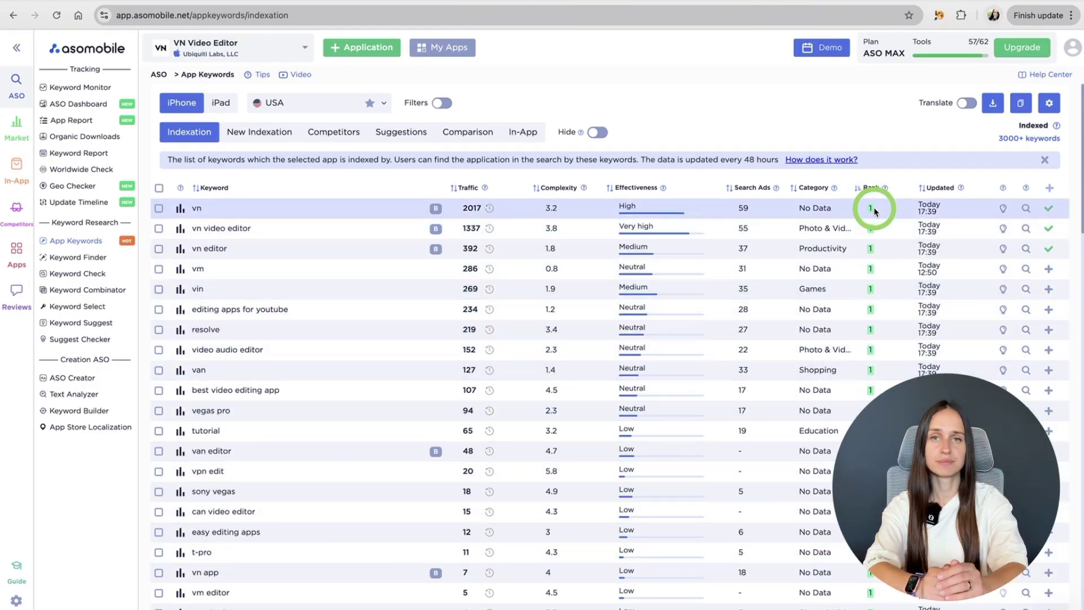
left_click(443, 102)
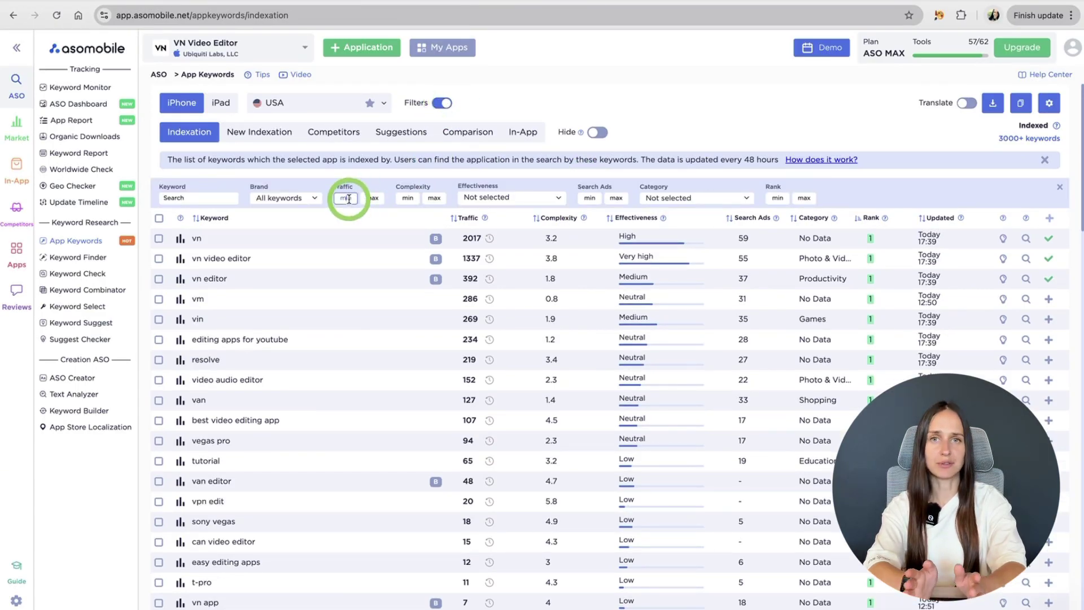
left_click(374, 199)
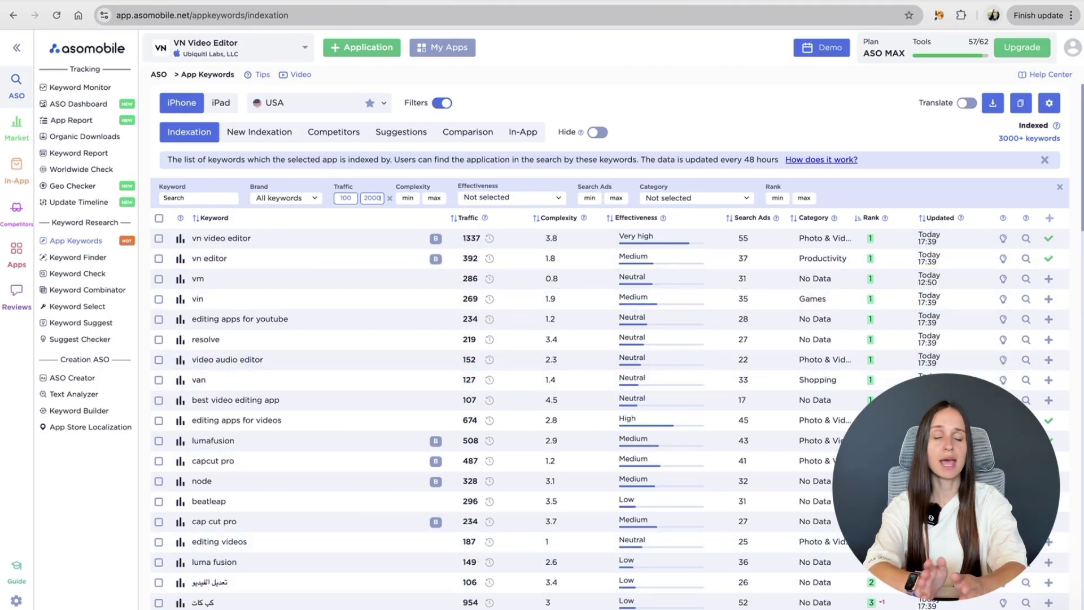
scroll(564, 367, "down", 20)
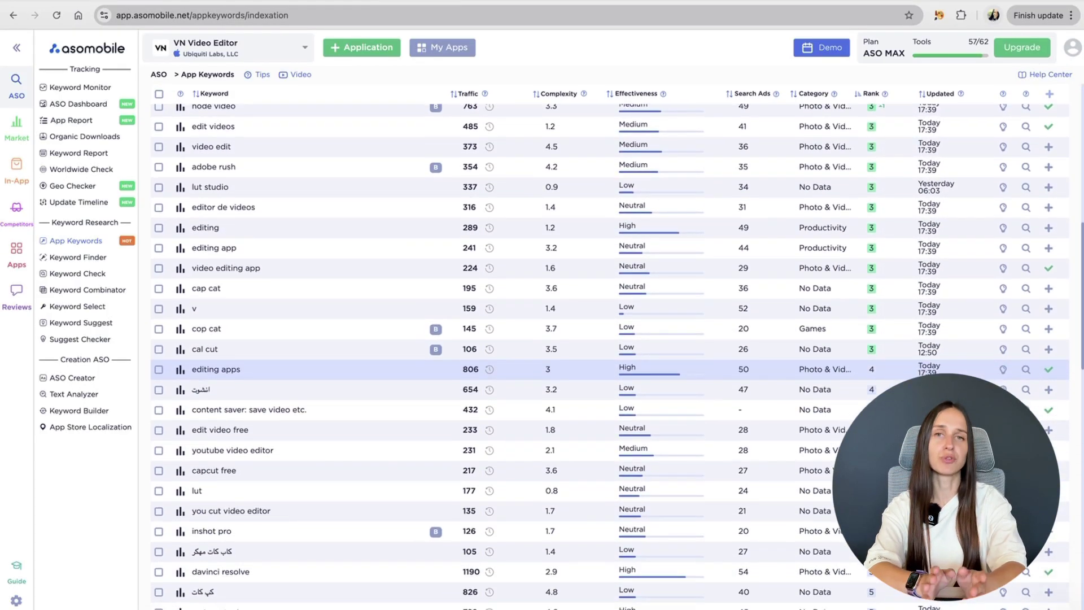
scroll(565, 367, "up", 20)
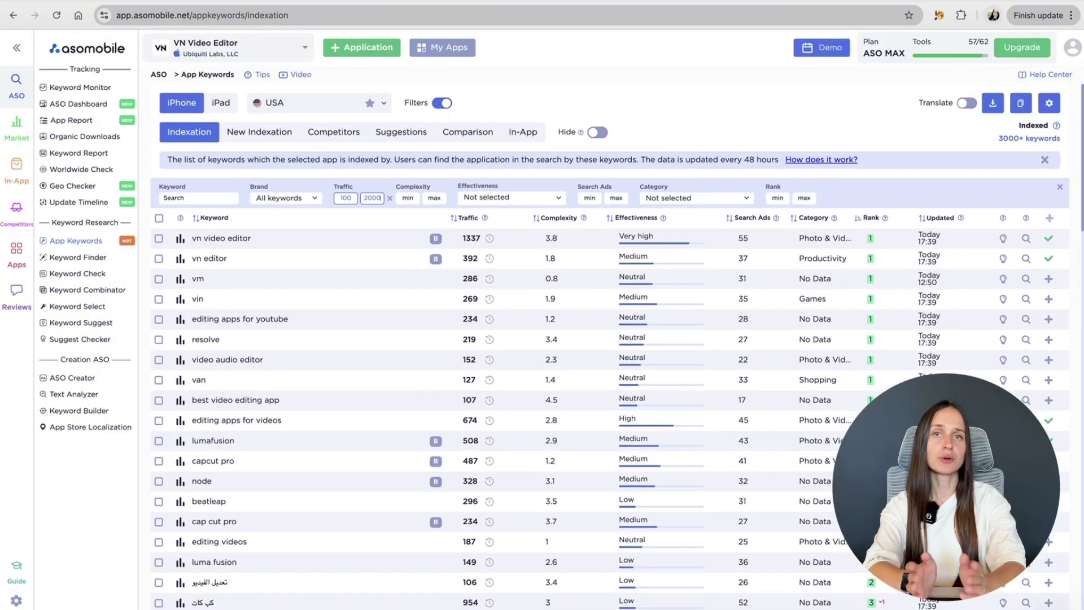
- From capcut's top apps, add CapCut, InShot, Canva, VivaCut, Picsart, Hypic and Filmora as competitors
left_click(390, 198)
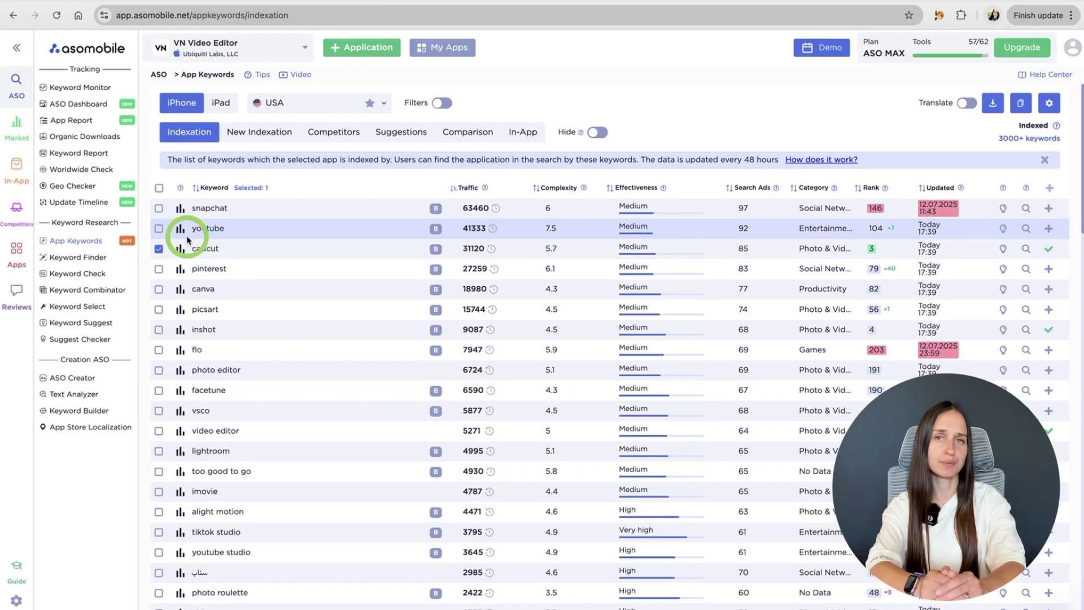
left_click(179, 252)
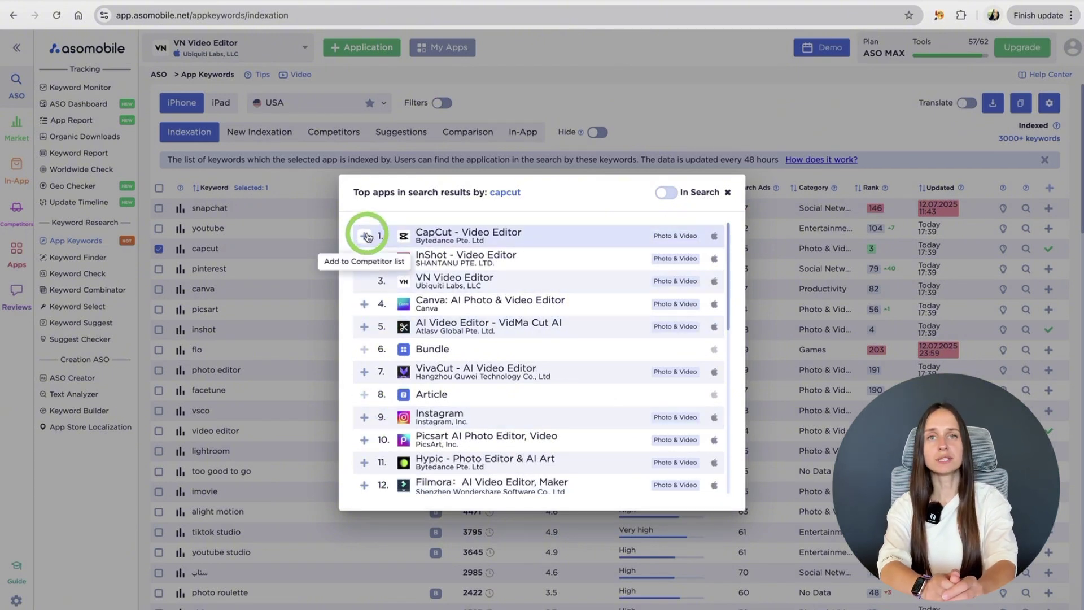
left_click(367, 237)
left_click(364, 259)
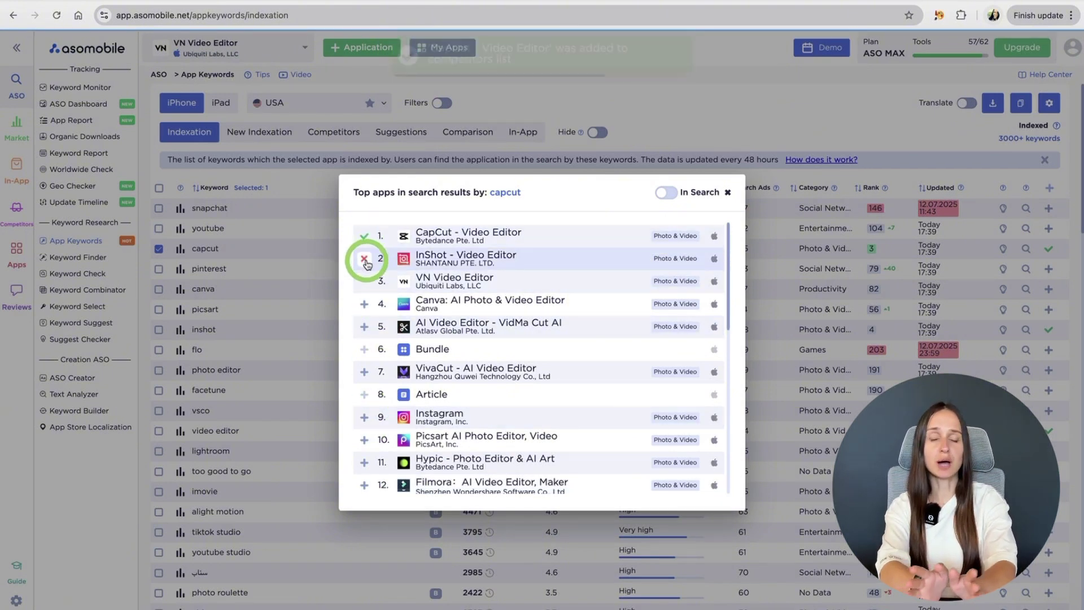
left_click(364, 305)
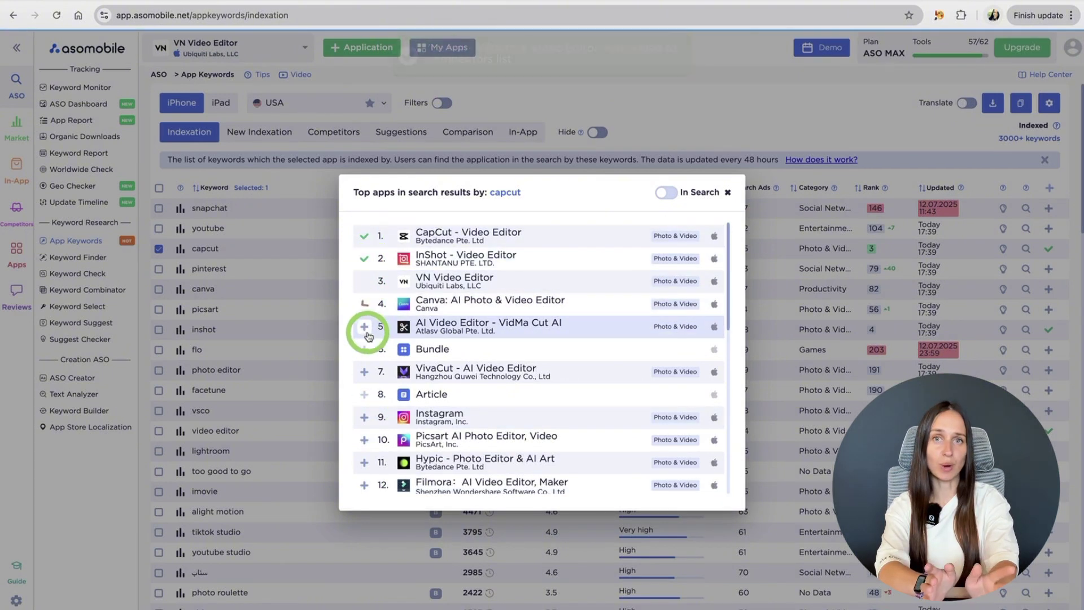
left_click(365, 372)
left_click(364, 439)
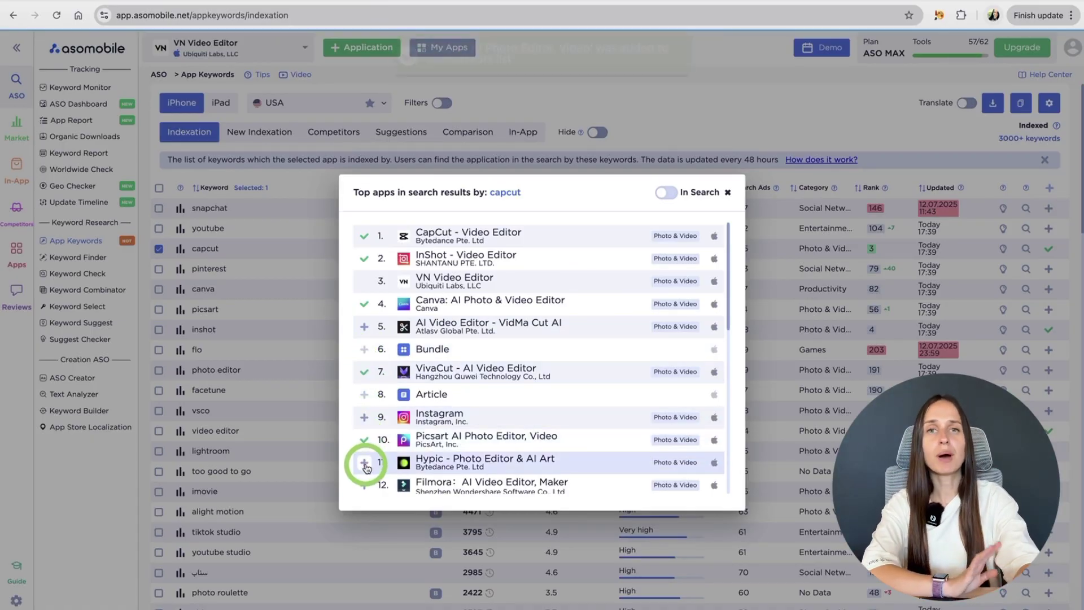
left_click(365, 462)
left_click(364, 485)
- Remove VITA and add KineMaster, Splice, Wink, Filmmaker Pro and one more app as competitors
scroll(404, 449, "down", 3)
scroll(403, 448, "down", 1)
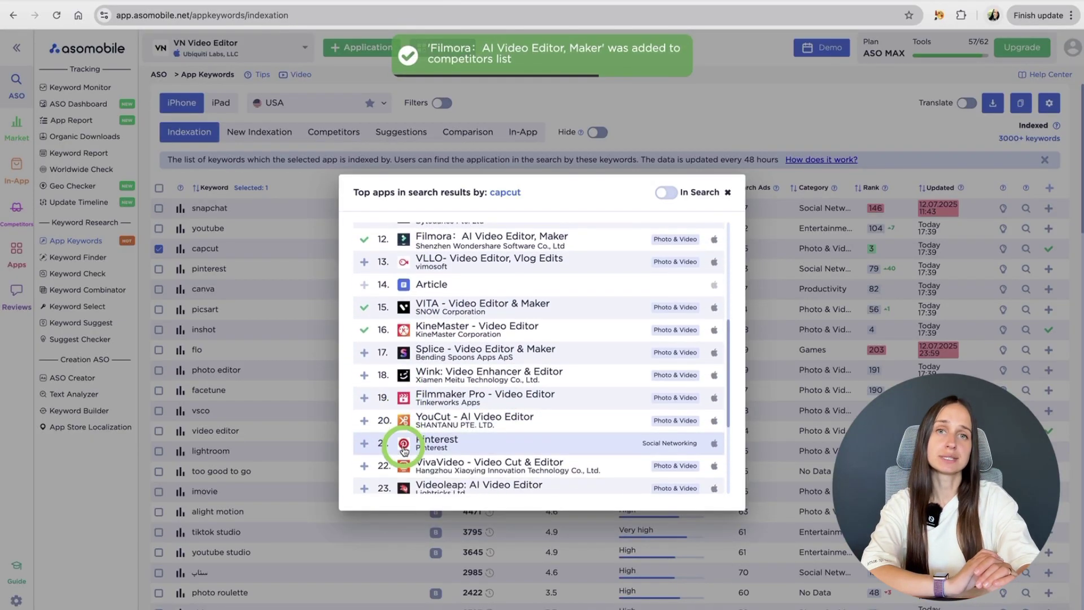
left_click(364, 309)
left_click(364, 329)
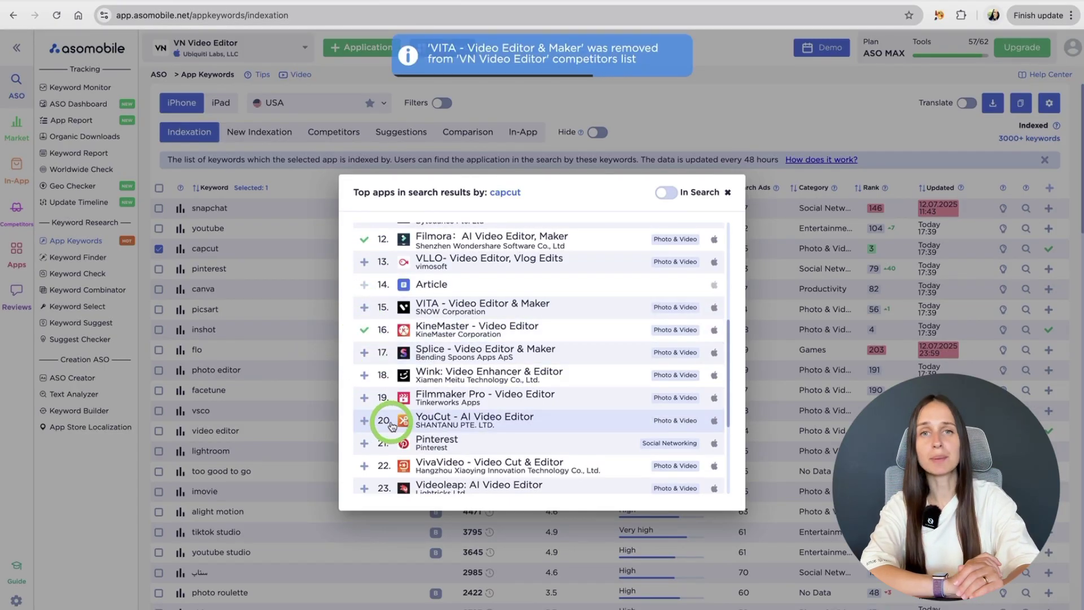
left_click(365, 375)
left_click(364, 352)
left_click(364, 397)
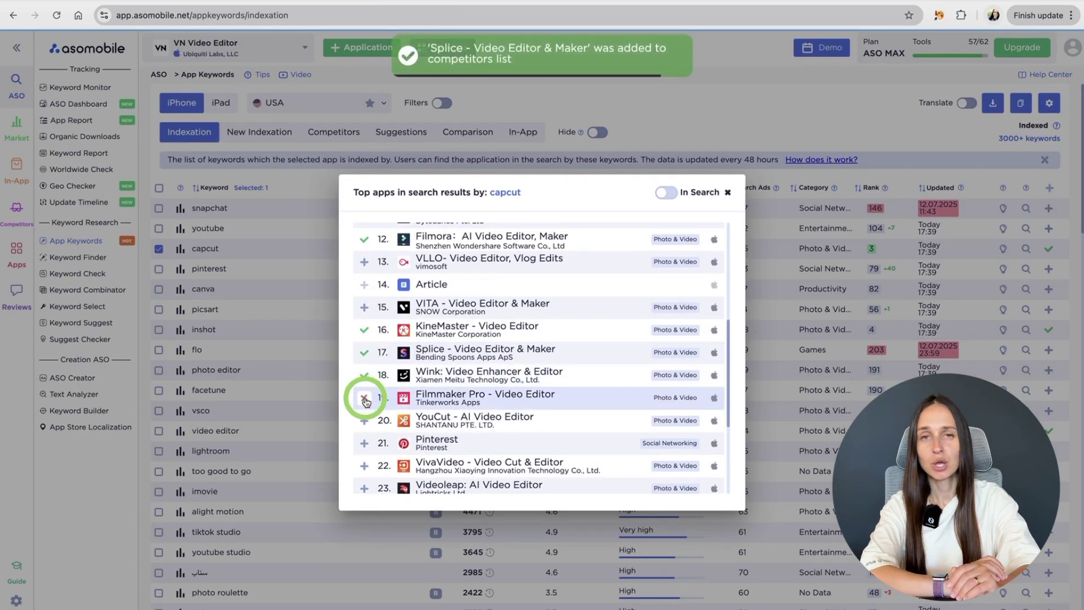
left_click(364, 443)
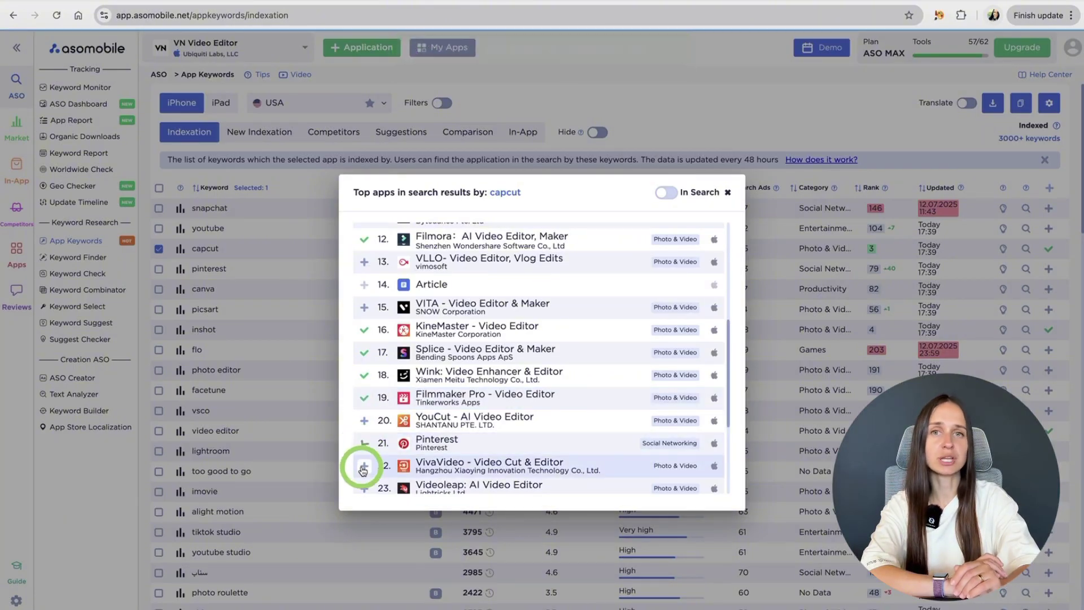
- Close the CapCut top-apps list and track competitor keywords like editor de videos gratis and auto video editor
left_click(665, 109)
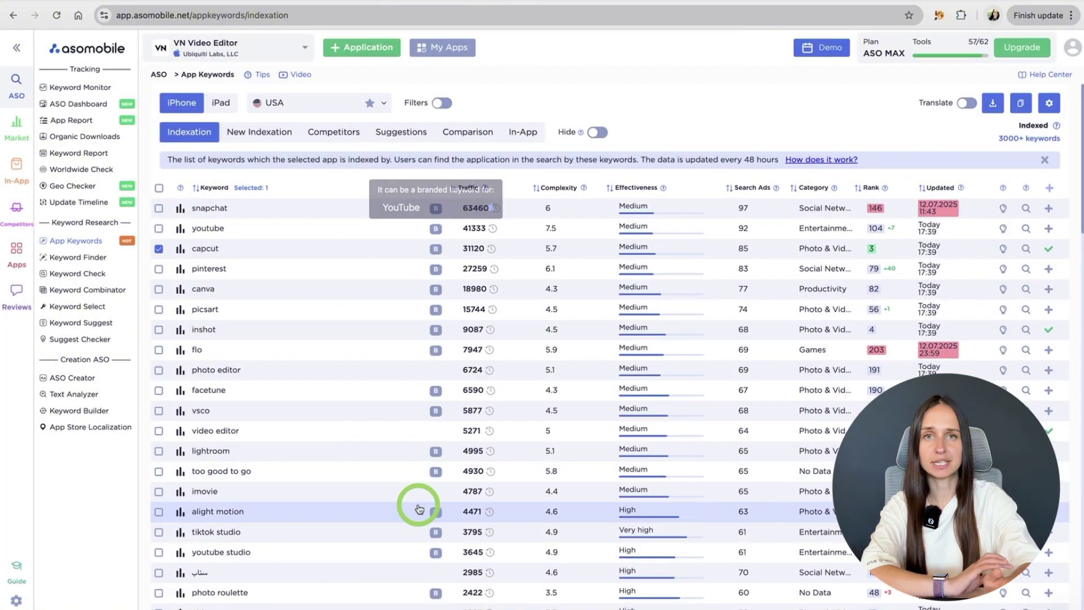
left_click(346, 131)
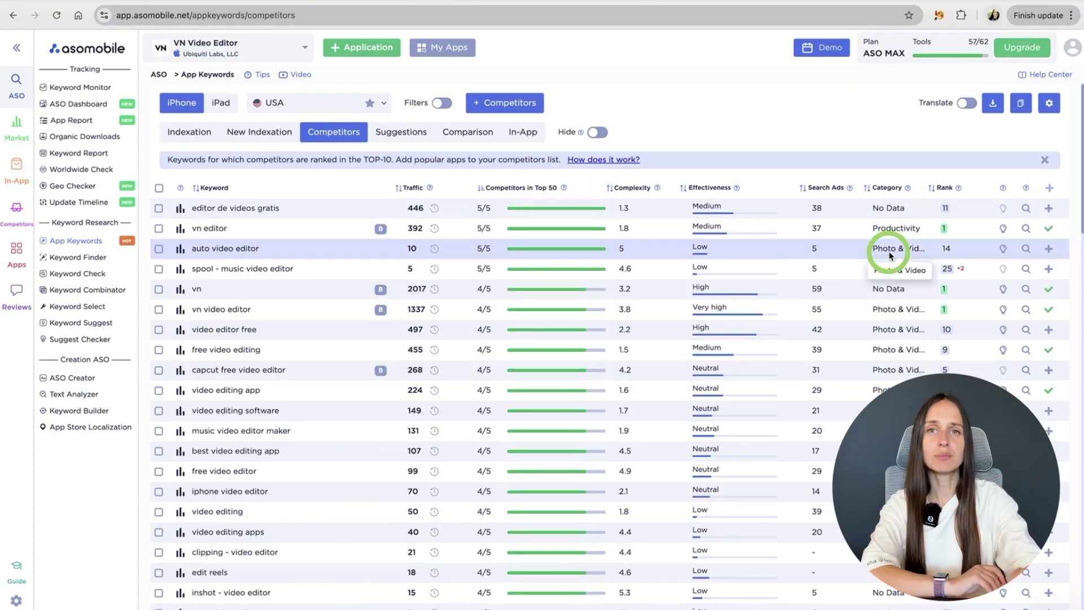
left_click(1047, 209)
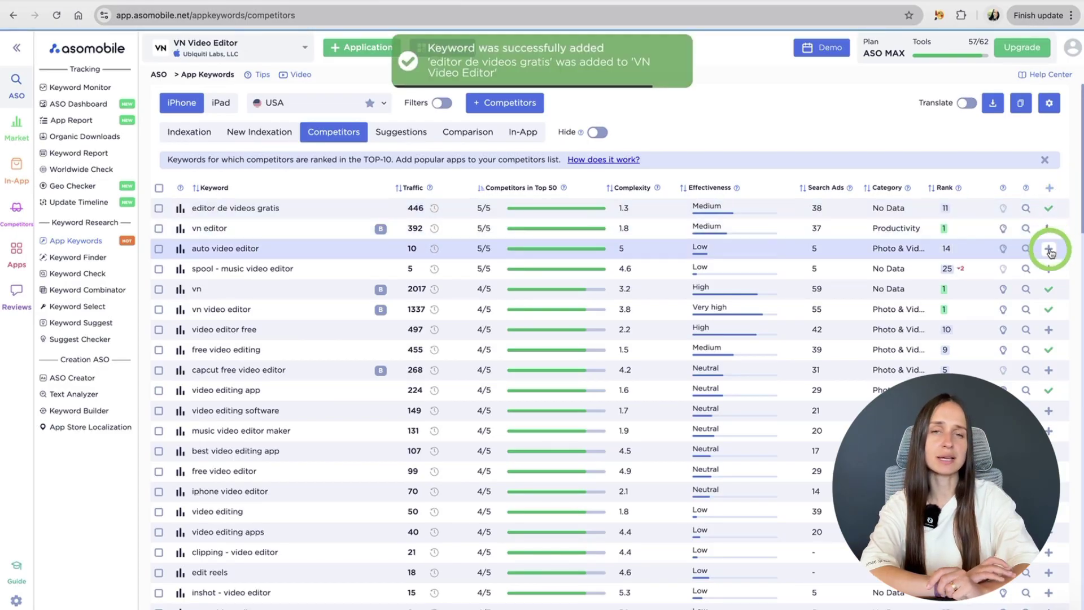
left_click(1048, 269)
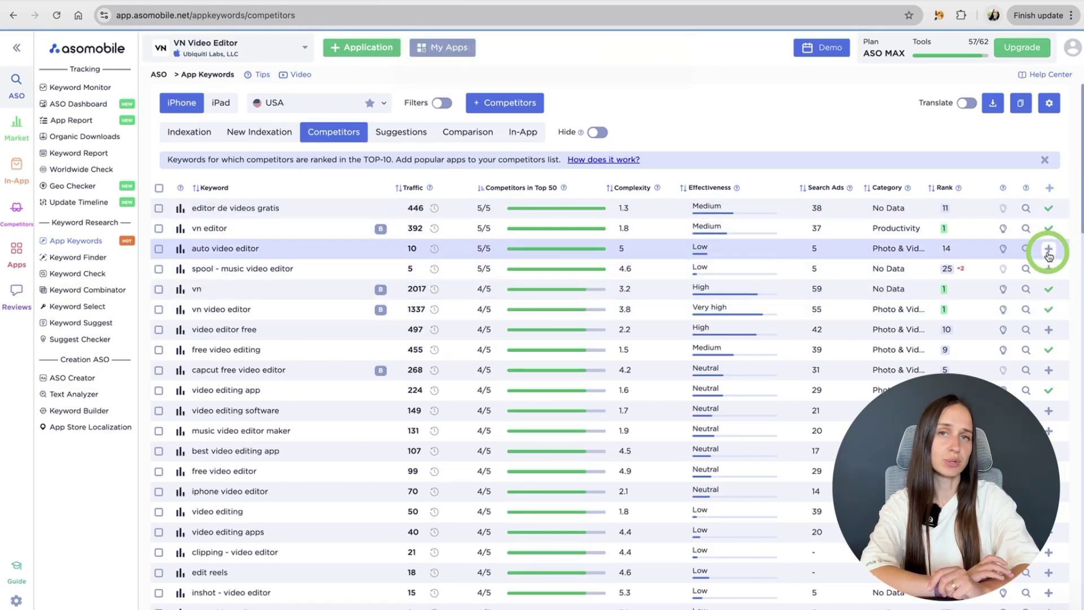
left_click(1049, 248)
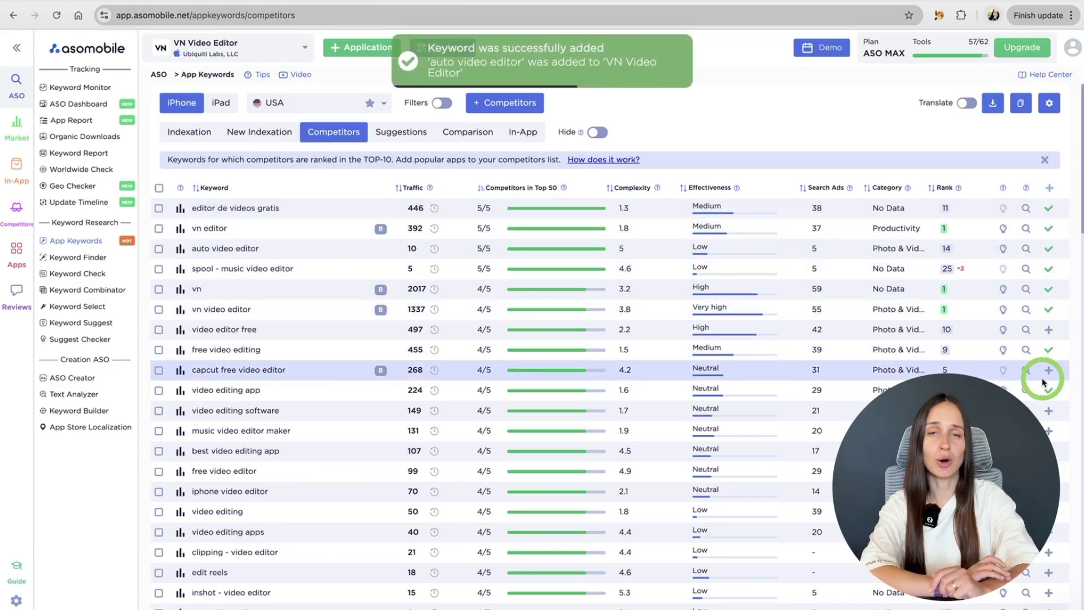
left_click(1048, 471)
left_click(1048, 451)
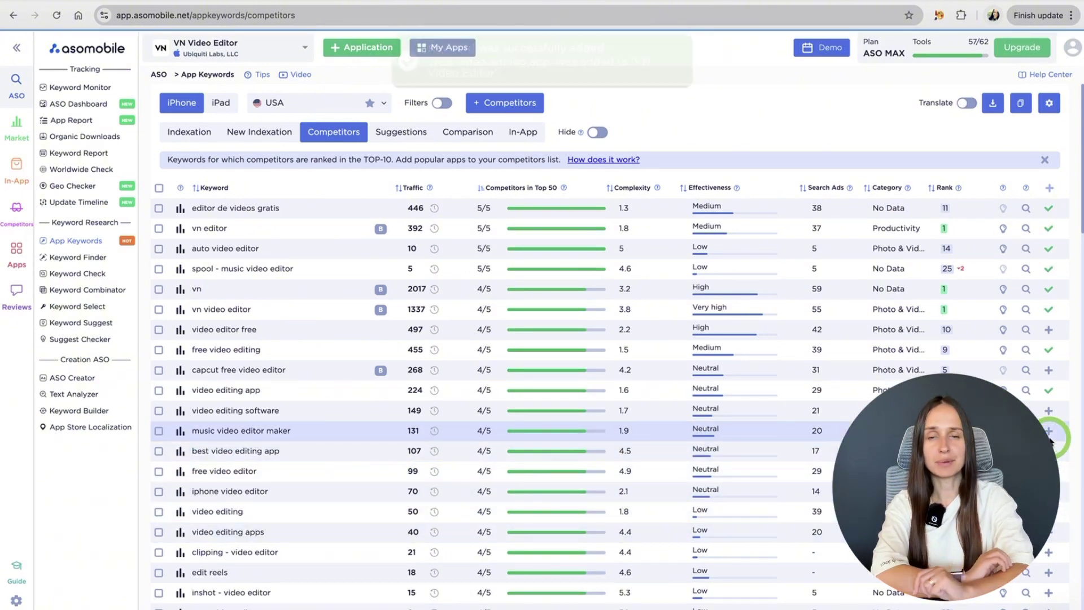
left_click(1049, 430)
left_click(1048, 410)
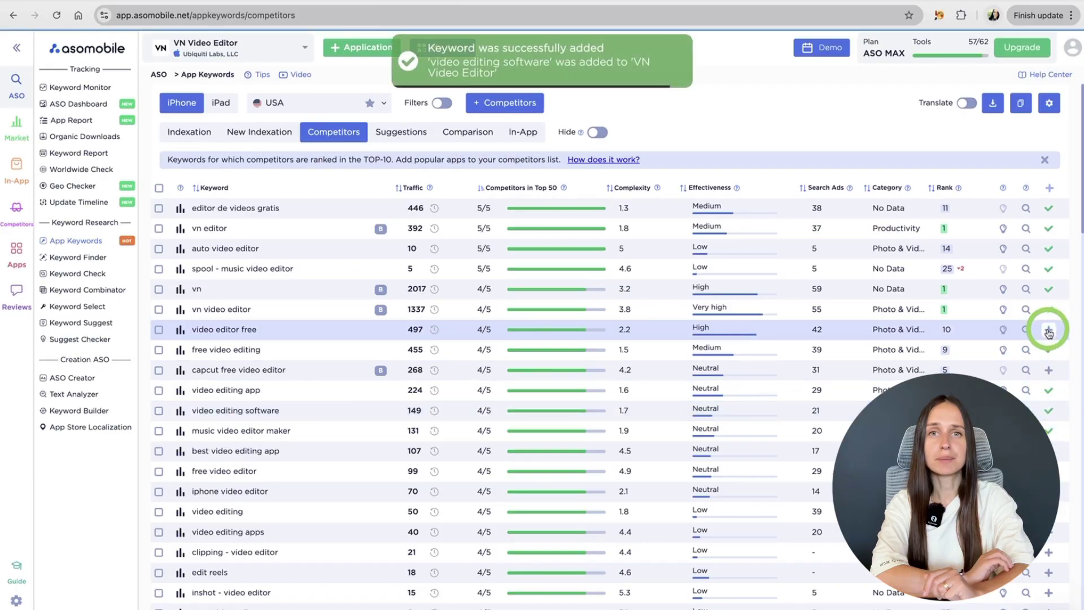
left_click(1048, 329)
- Track more competitor keywords: vm editor, editing apps for free, pro video editor, crop video editor tool, edits
scroll(1048, 350, "down", 1)
scroll(1048, 434, "down", 6)
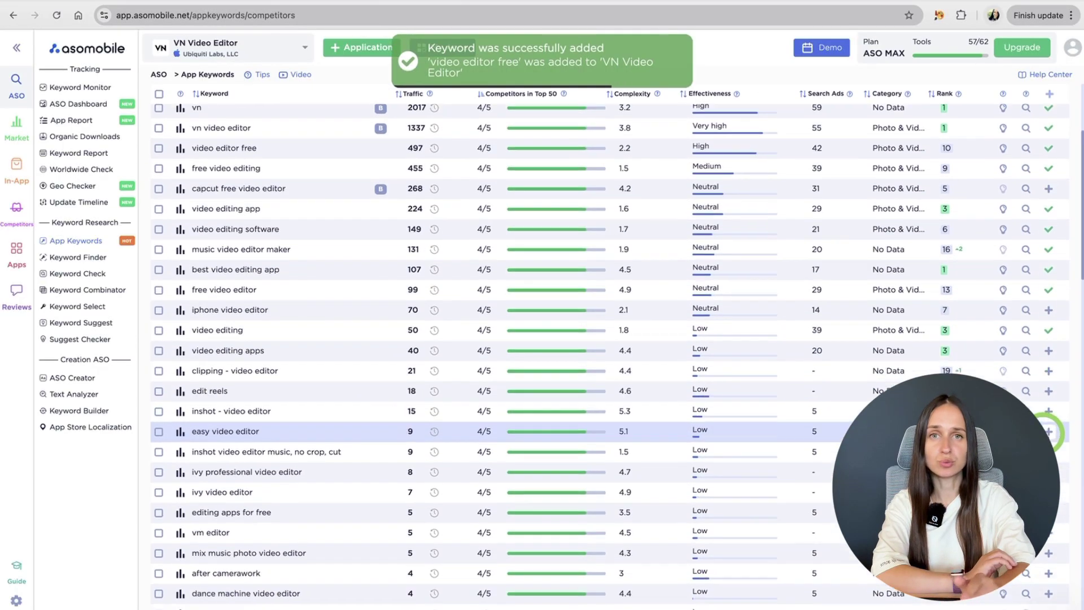
left_click(1049, 379)
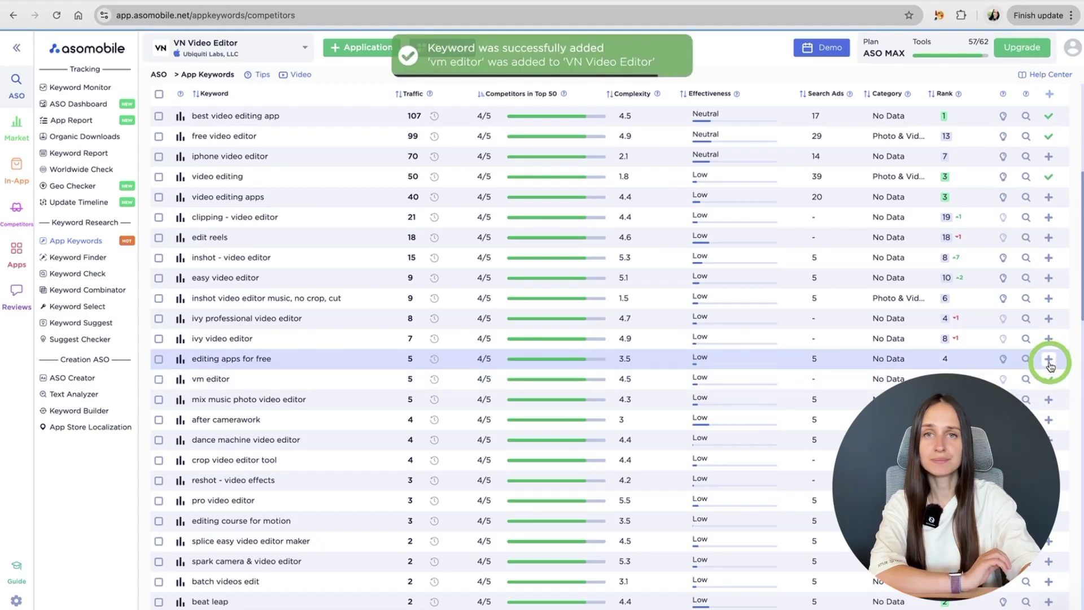
left_click(1048, 359)
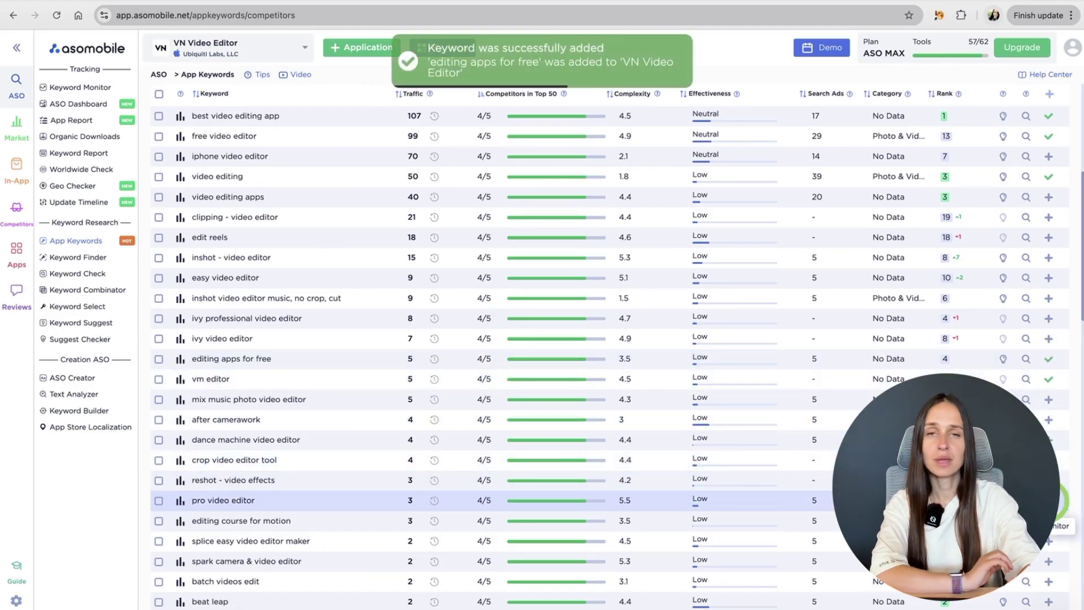
left_click(1048, 500)
left_click(1049, 459)
scroll(1047, 559, "down", 10)
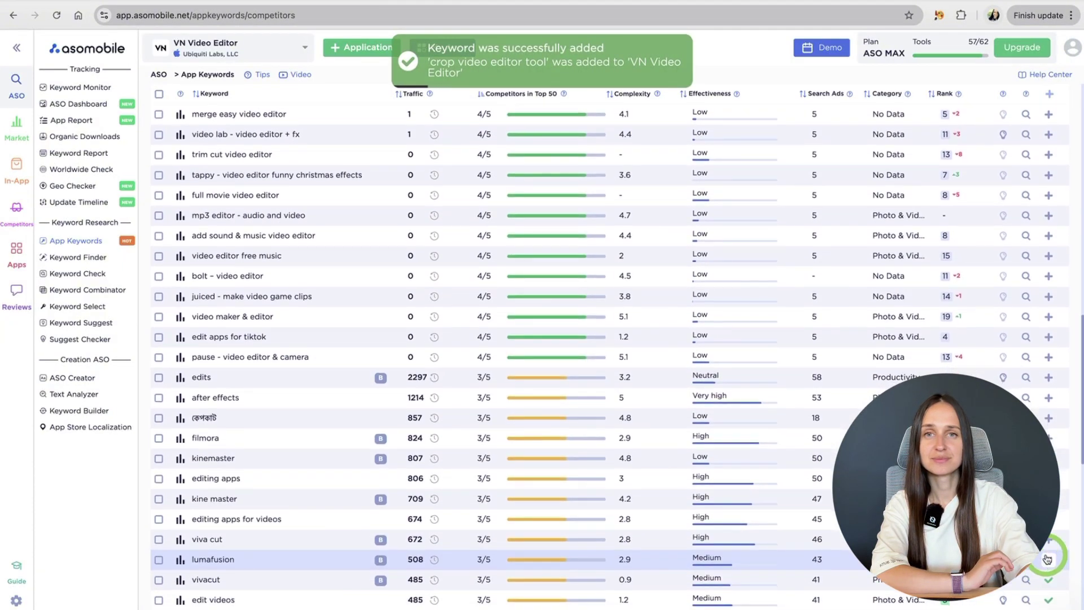
left_click(1048, 377)
scroll(416, 146, "up", 15)
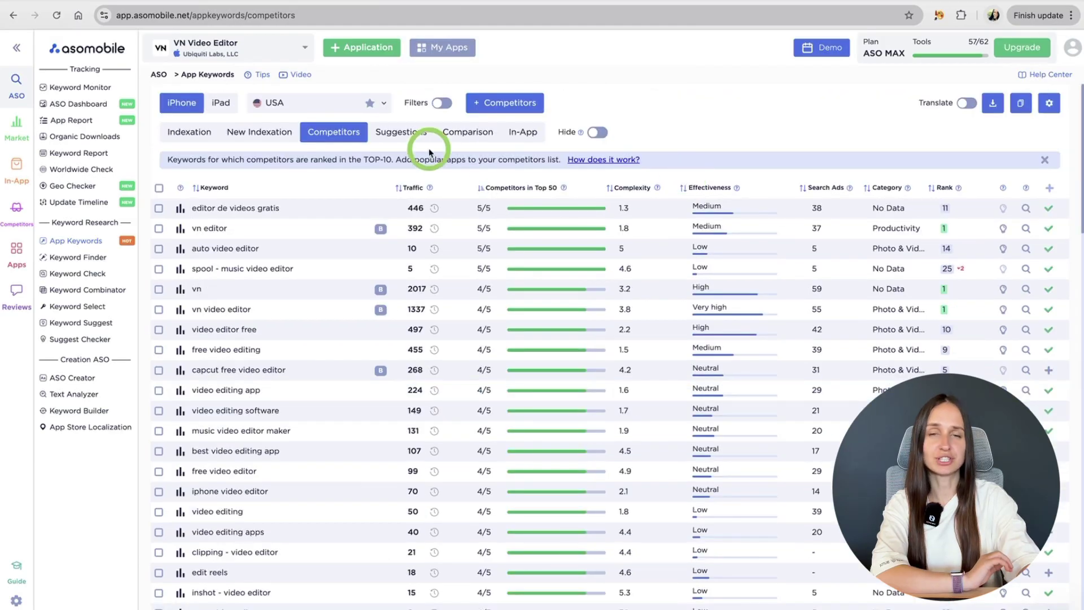
- From Suggestions, add editing apps for youtube, video editor no watermark, cap cut pro and video editor for youtube
left_click(400, 133)
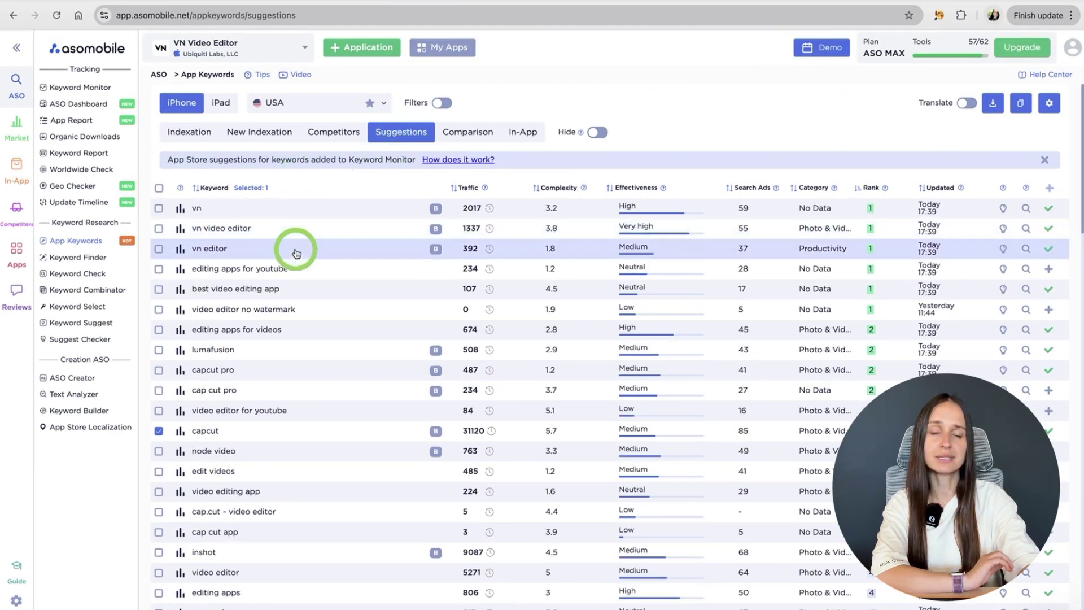
scroll(291, 565, "down", 1)
scroll(292, 606, "down", 7)
scroll(291, 605, "up", 5)
scroll(292, 605, "up", 4)
scroll(292, 605, "down", 3)
scroll(292, 605, "up", 3)
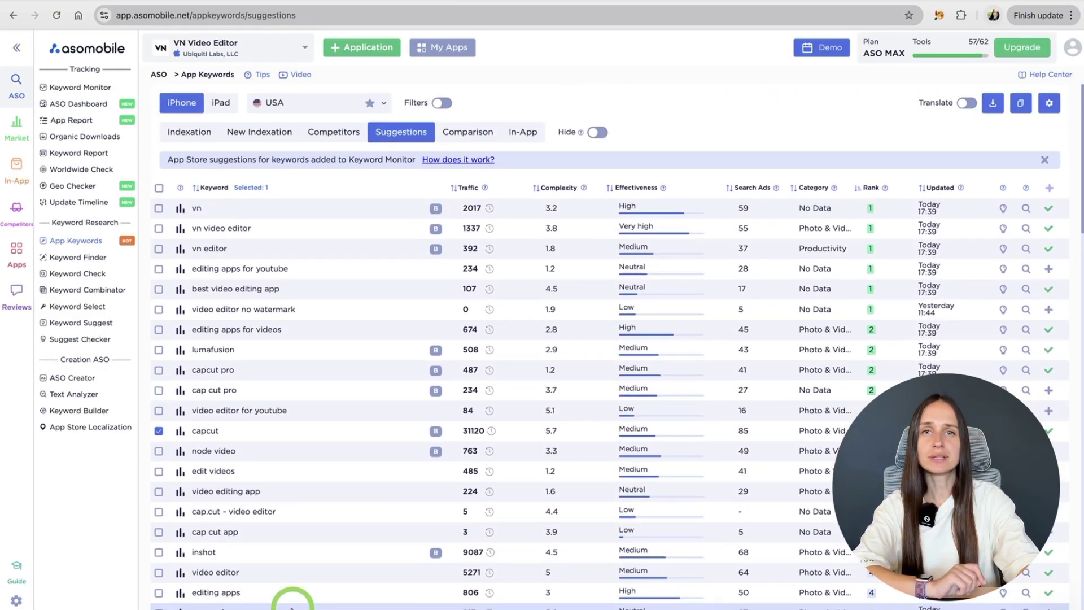
left_click(1054, 274)
left_click(1053, 288)
left_click(1052, 309)
left_click(1051, 330)
left_click(1051, 391)
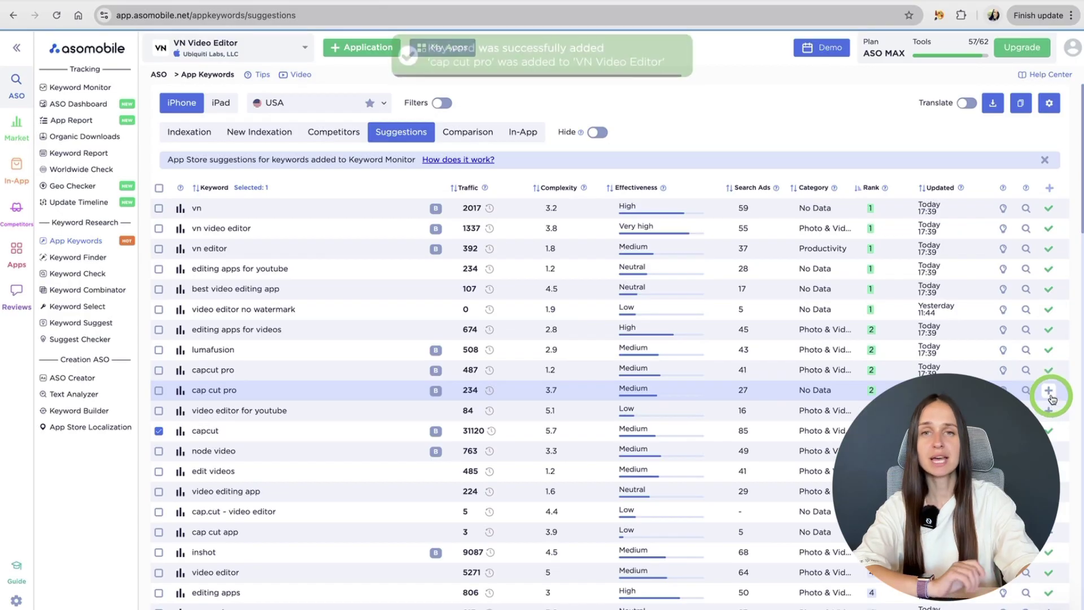
left_click(1051, 410)
- Add capcut free and video editing app free to the keyword monitor
scroll(1051, 410, "down", 6)
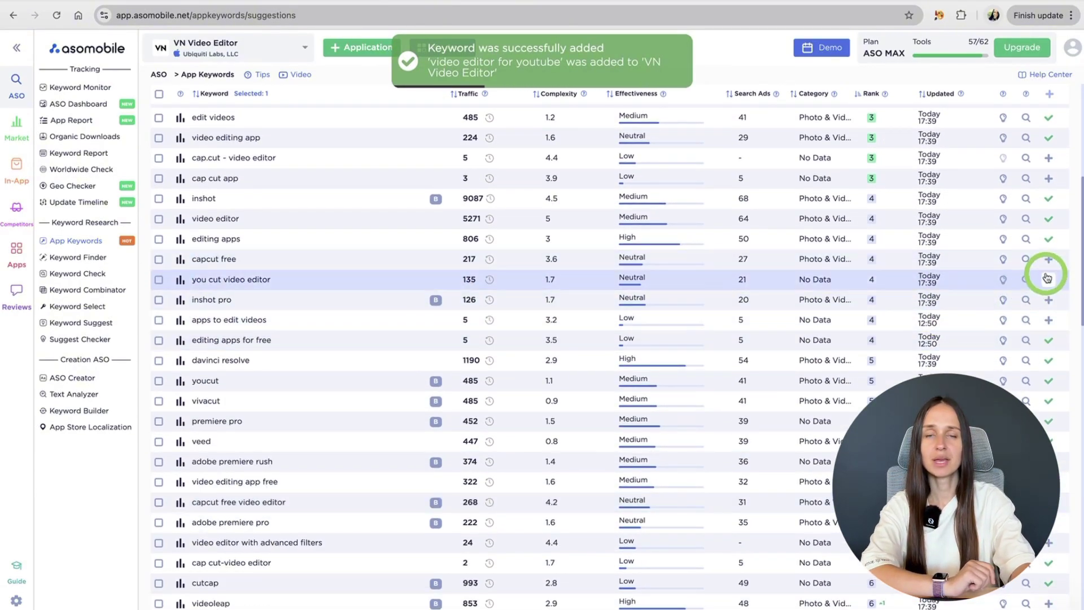
left_click(1051, 260)
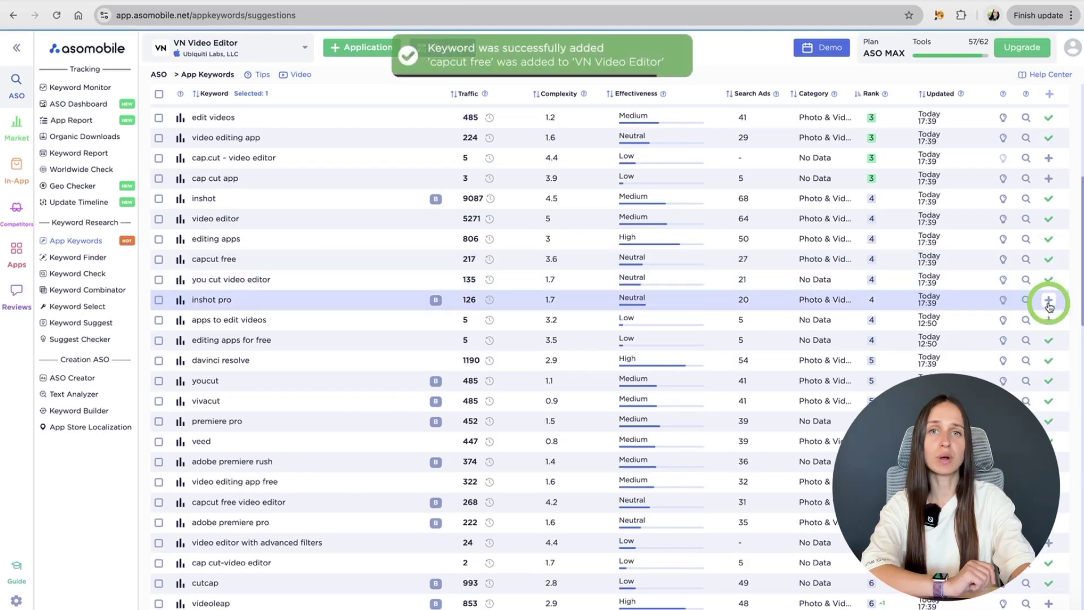
left_click(1048, 481)
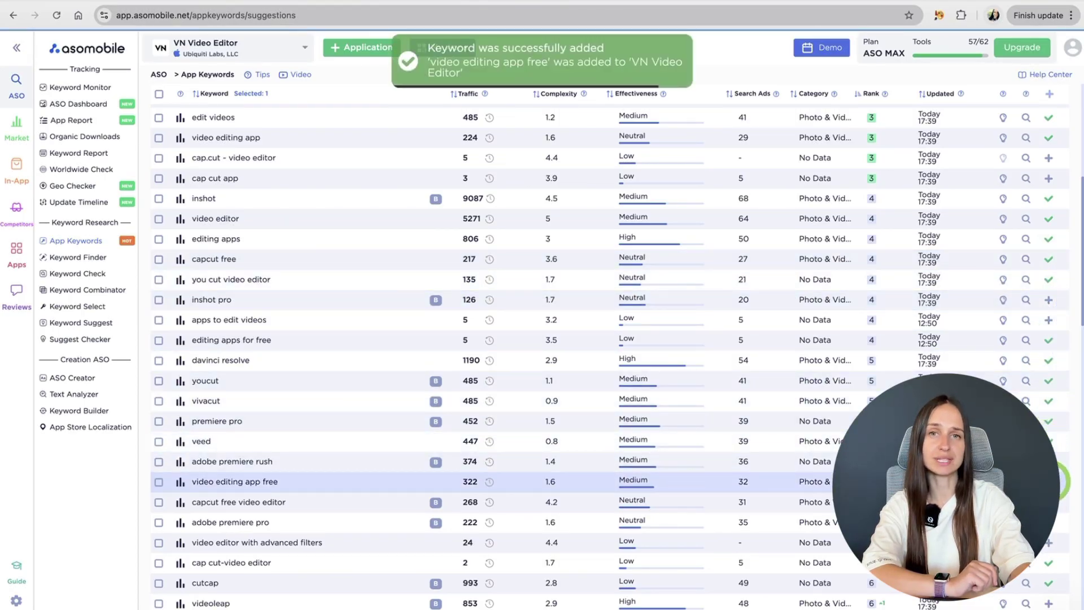
scroll(1042, 378, "up", 4)
scroll(1042, 379, "up", 2)
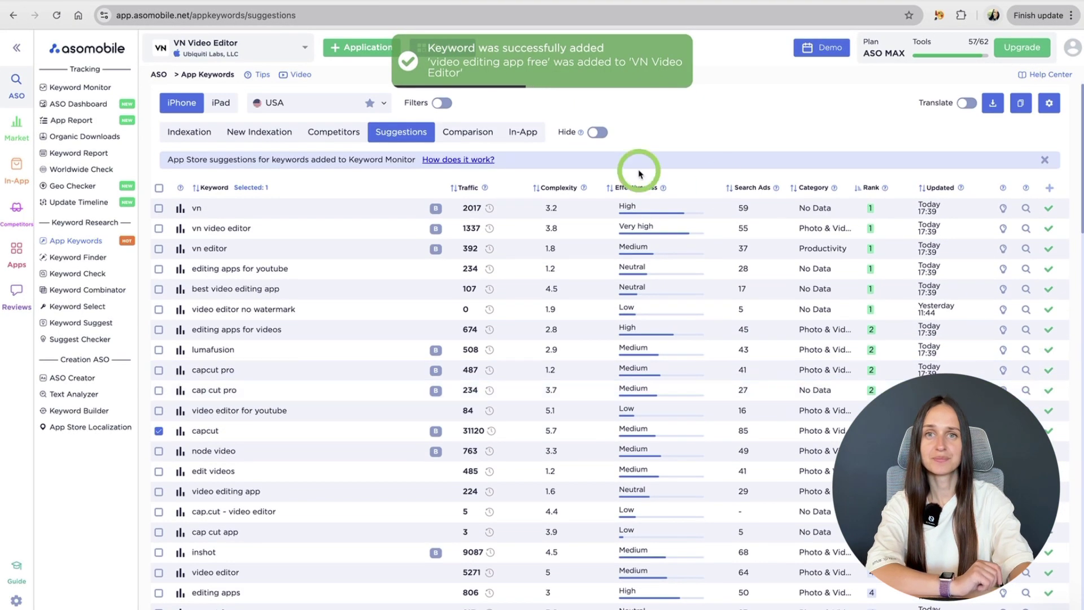
- In Keyword Finder's Long-Tail list, track ai video generator free and tango live stream video chat
left_click(80, 258)
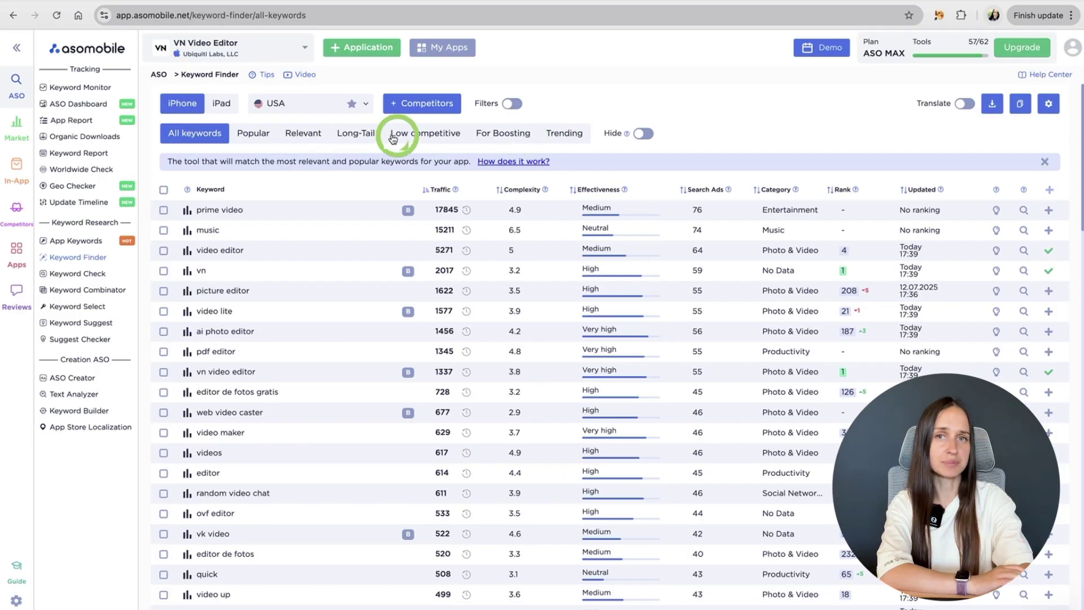
left_click(253, 138)
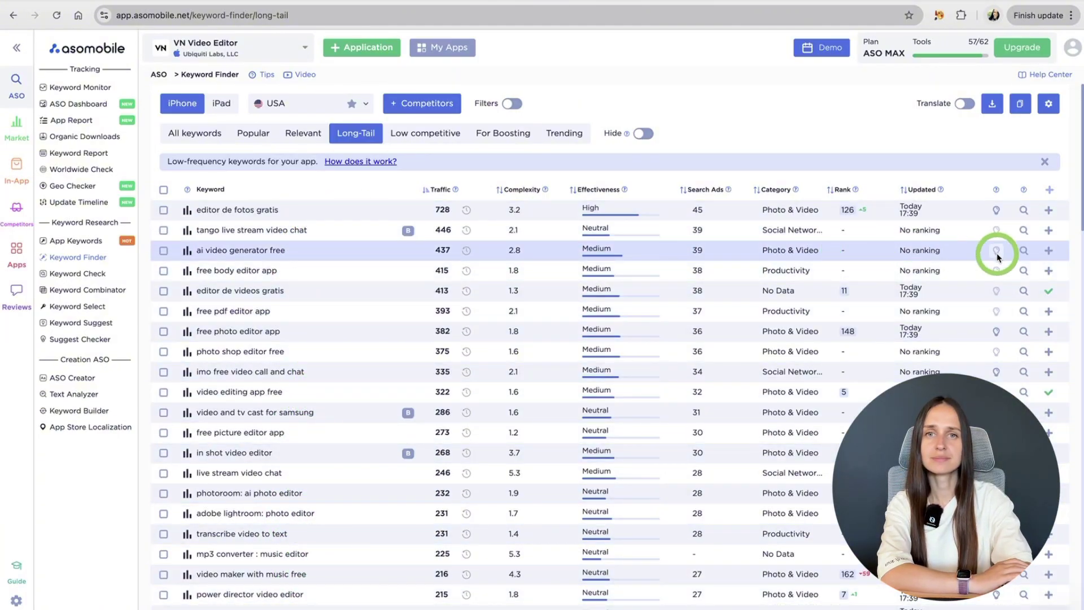
left_click(1050, 250)
left_click(1050, 231)
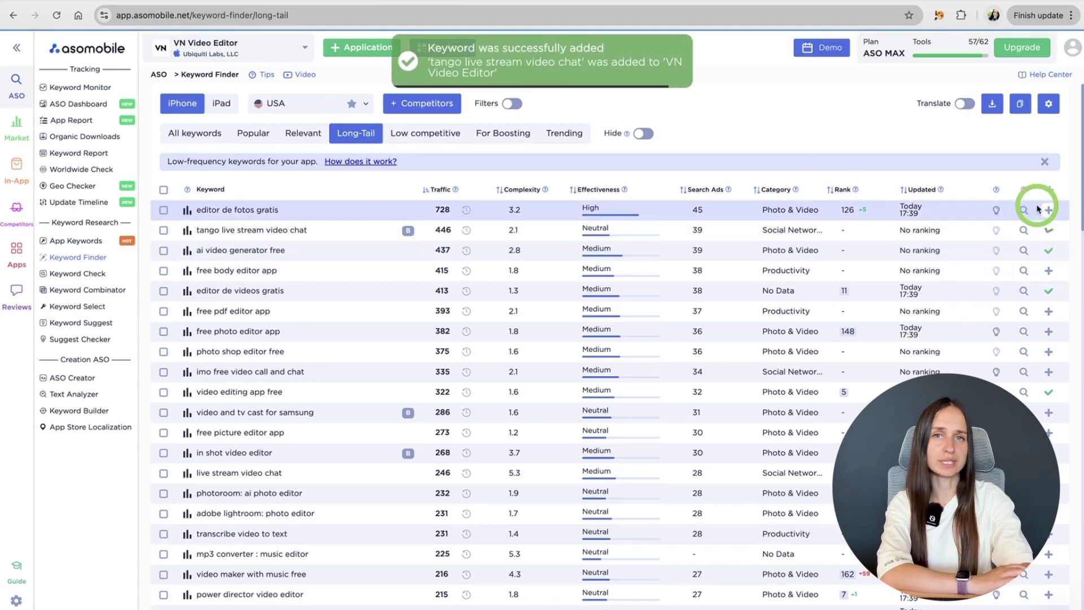
- From the Relevant list, track prime video, picture editor, vn video editor, video maker, vk video and others
left_click(301, 136)
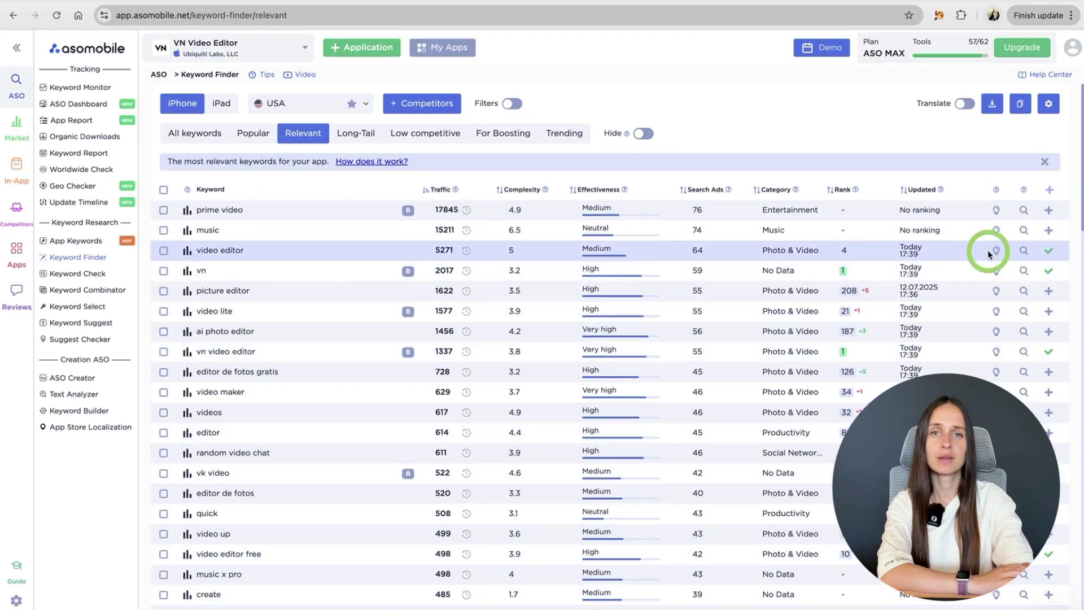
left_click(1049, 211)
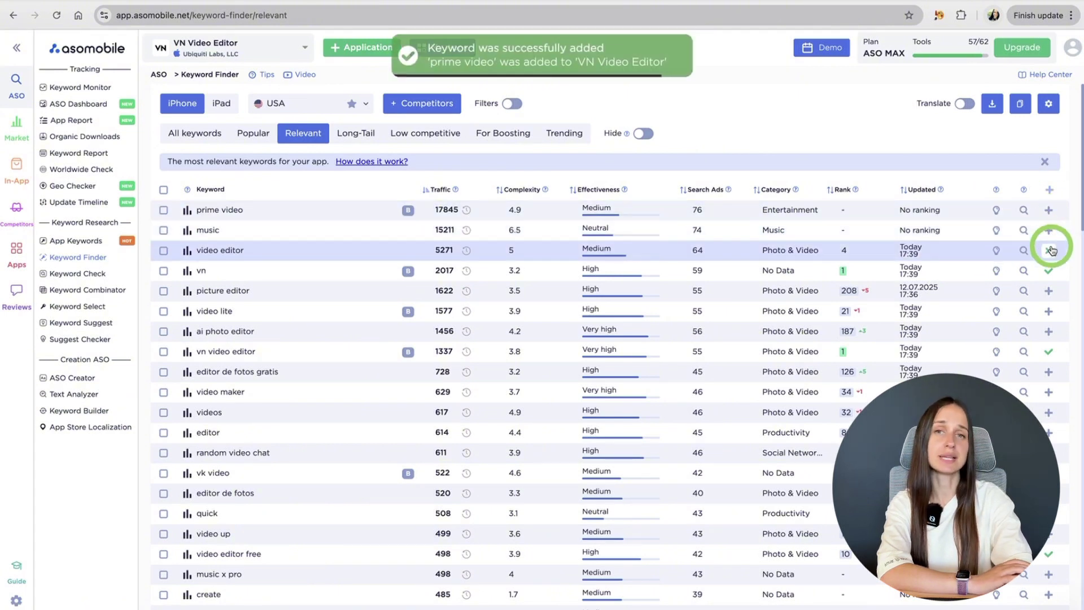
left_click(1049, 290)
left_click(1049, 311)
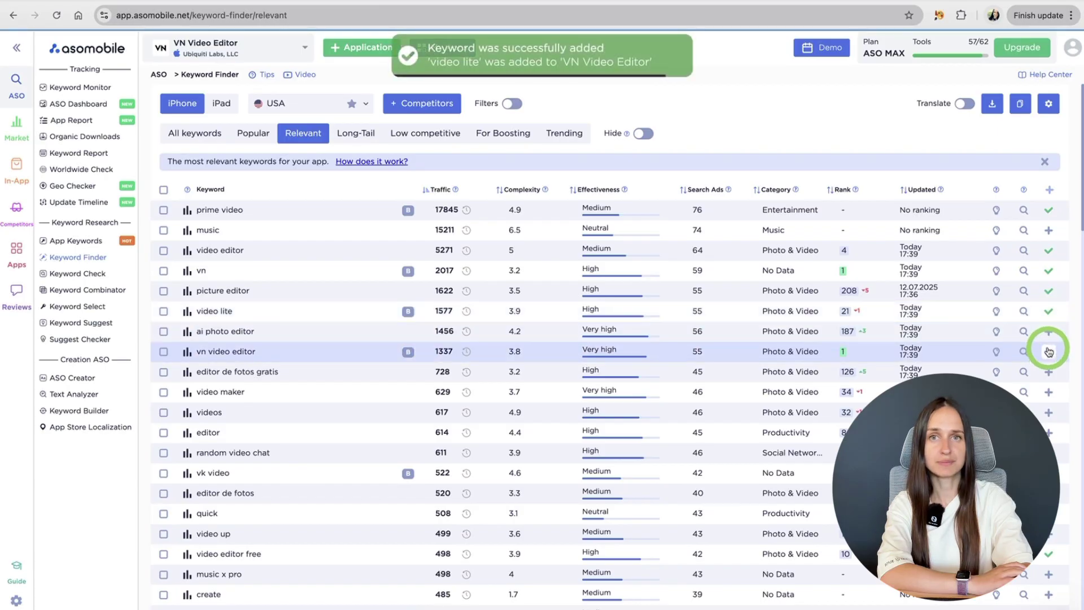
left_click(1049, 352)
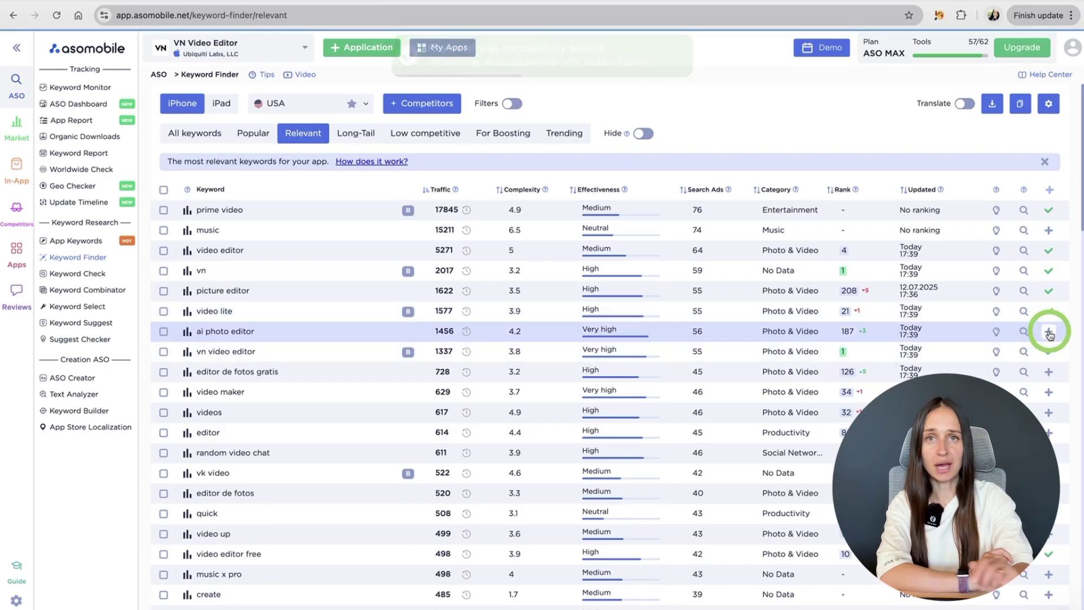
left_click(1048, 333)
left_click(1048, 392)
left_click(1048, 413)
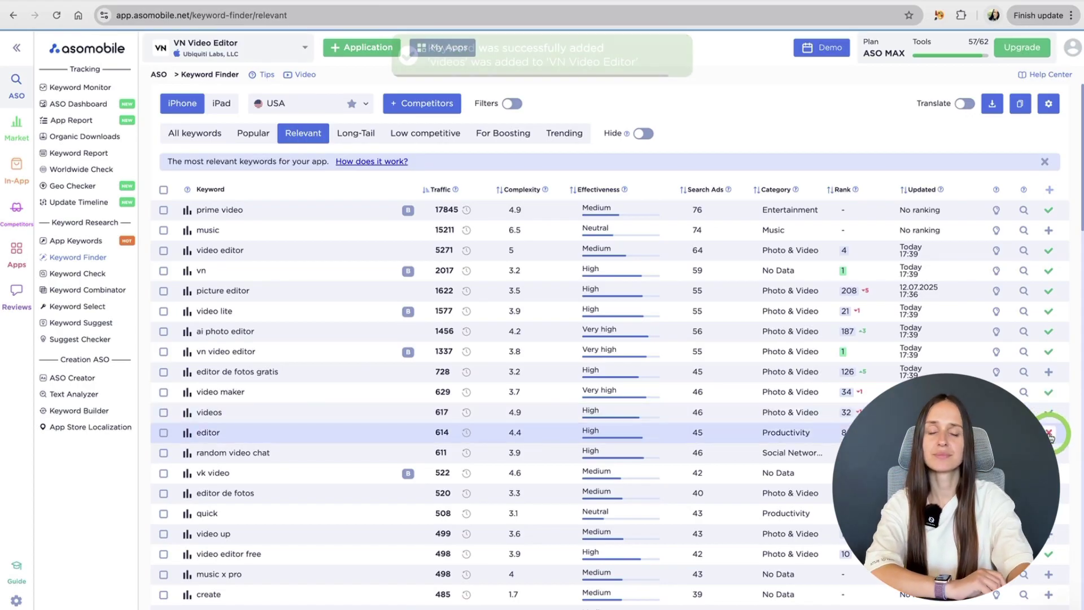
left_click(1049, 432)
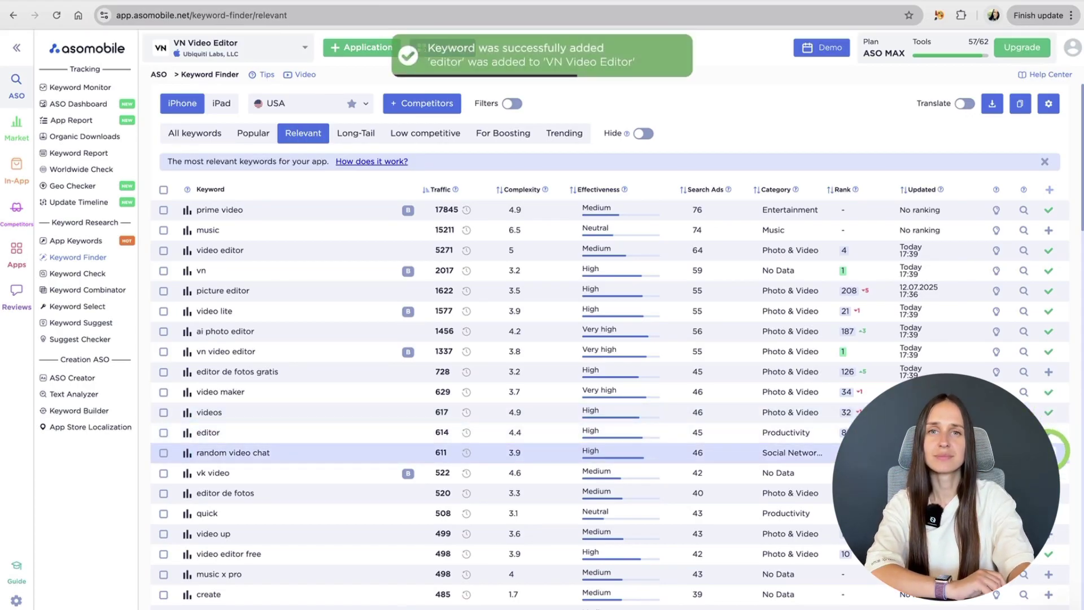
left_click(1049, 452)
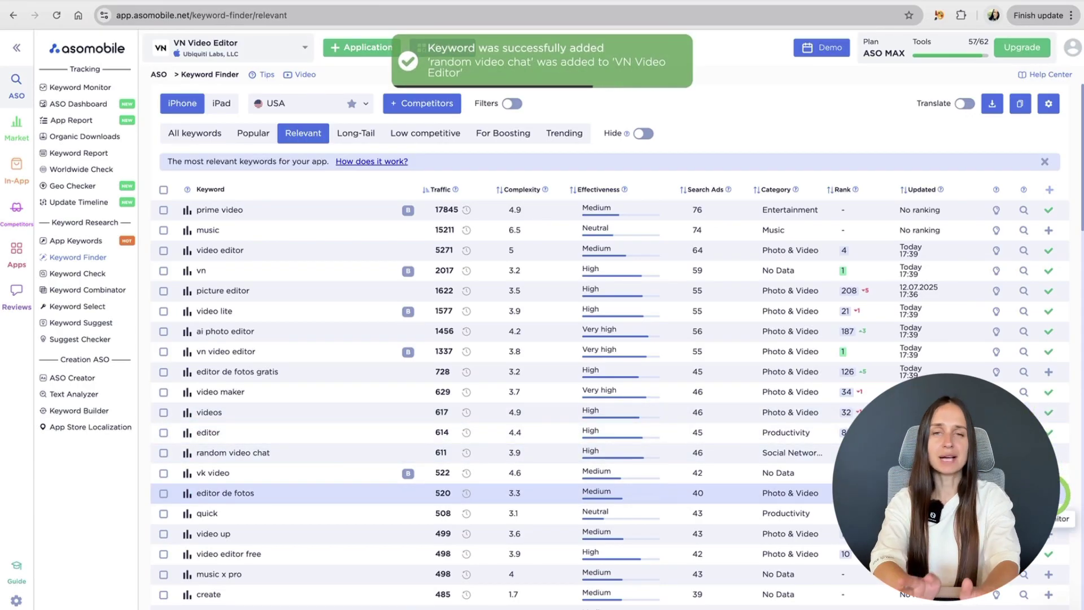
left_click(1049, 472)
- Track ai picture editor and video recorder, then show the Popular keyword suggestions
scroll(1049, 472, "down", 1)
scroll(1049, 473, "down", 5)
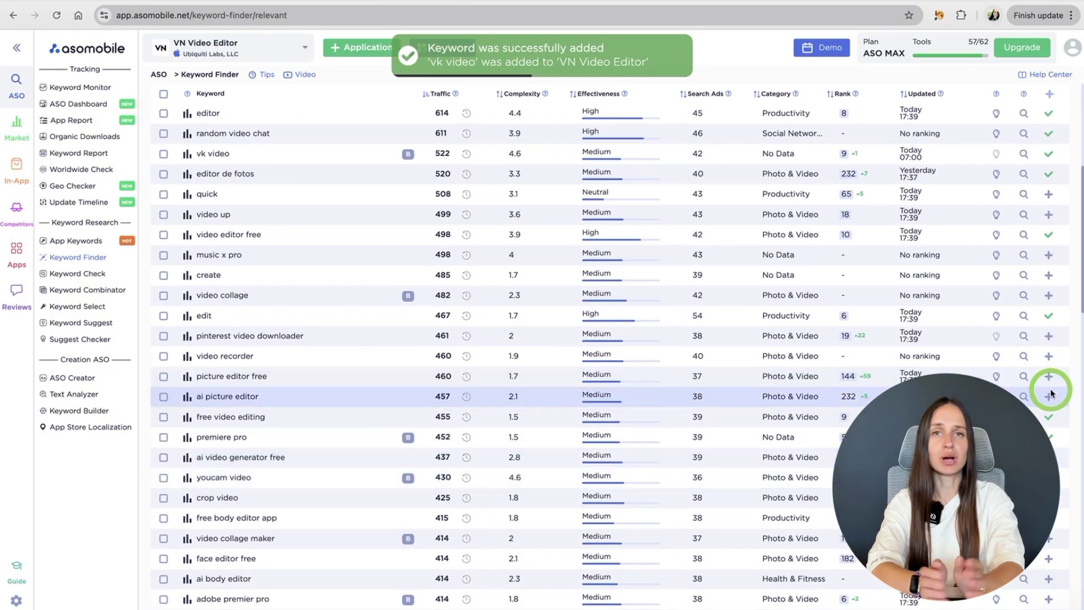
left_click(1049, 397)
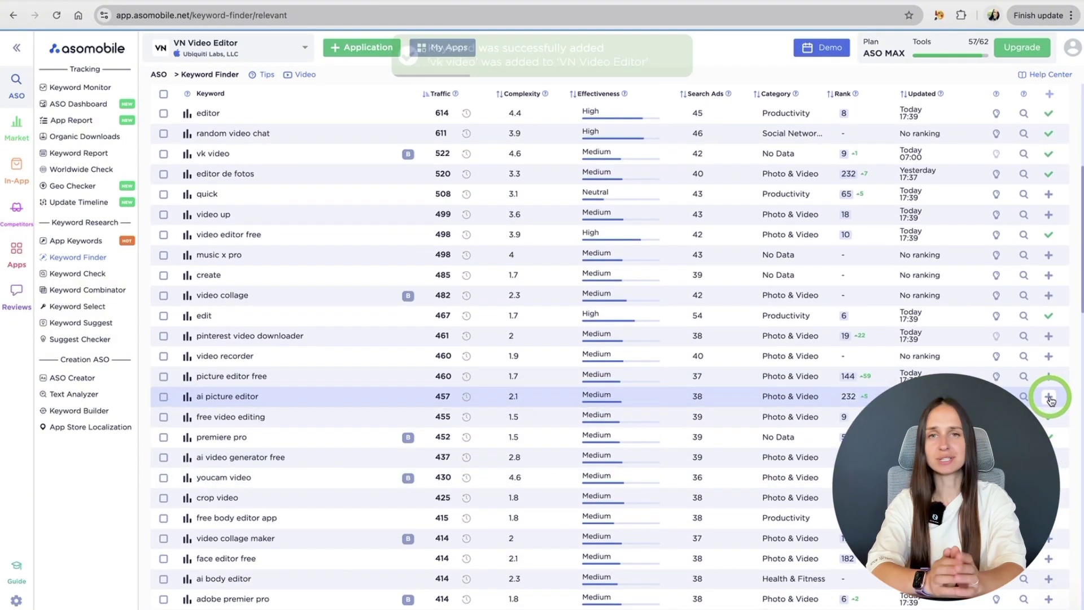
left_click(1048, 358)
scroll(1049, 286, "up", 6)
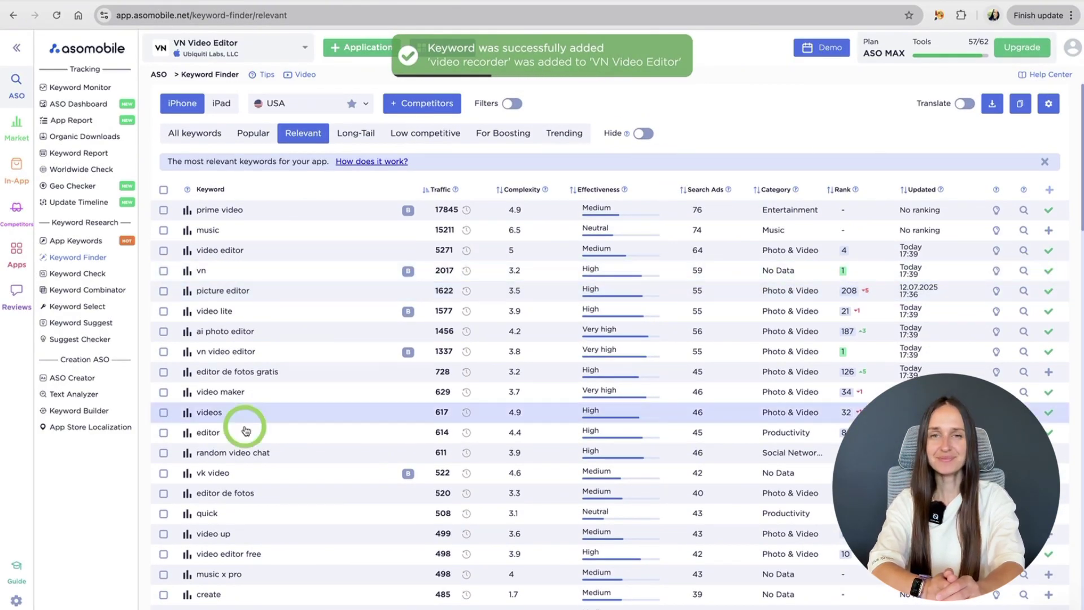
left_click(253, 133)
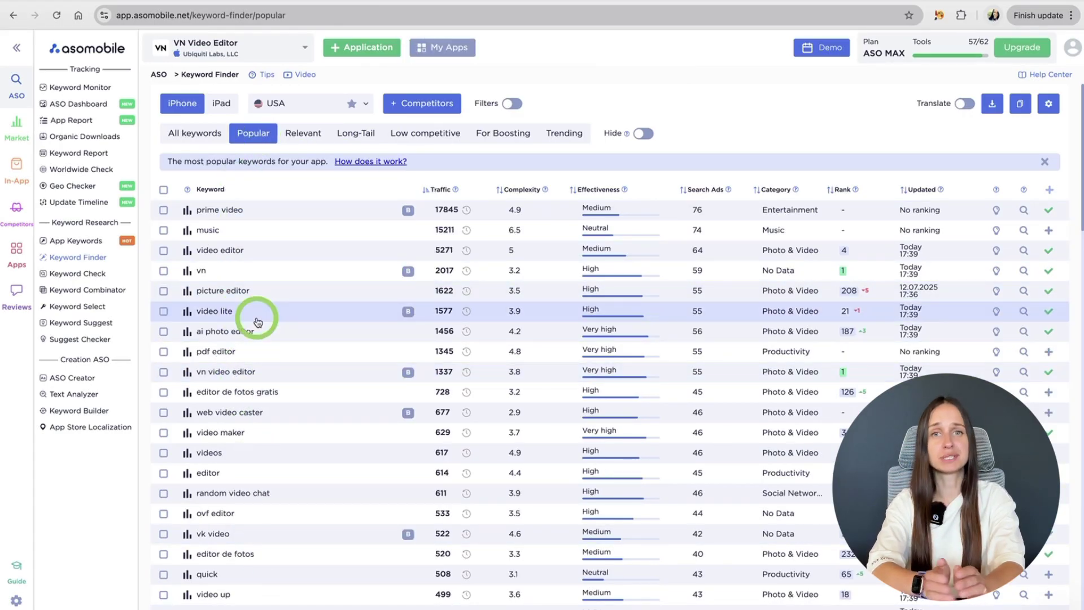
- Open the Keyword Finder help article from Tips
left_click(261, 77)
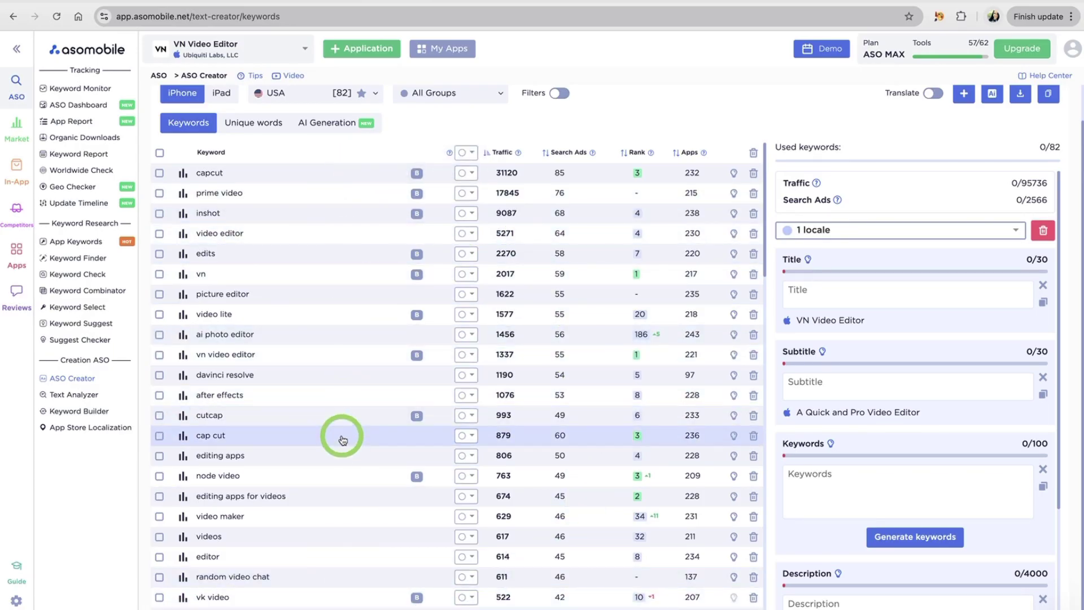
- Enter the title 'VN free video editor' and the subtitle 'quick and pro editing app'
scroll(331, 430, "down", 15)
scroll(331, 430, "up", 15)
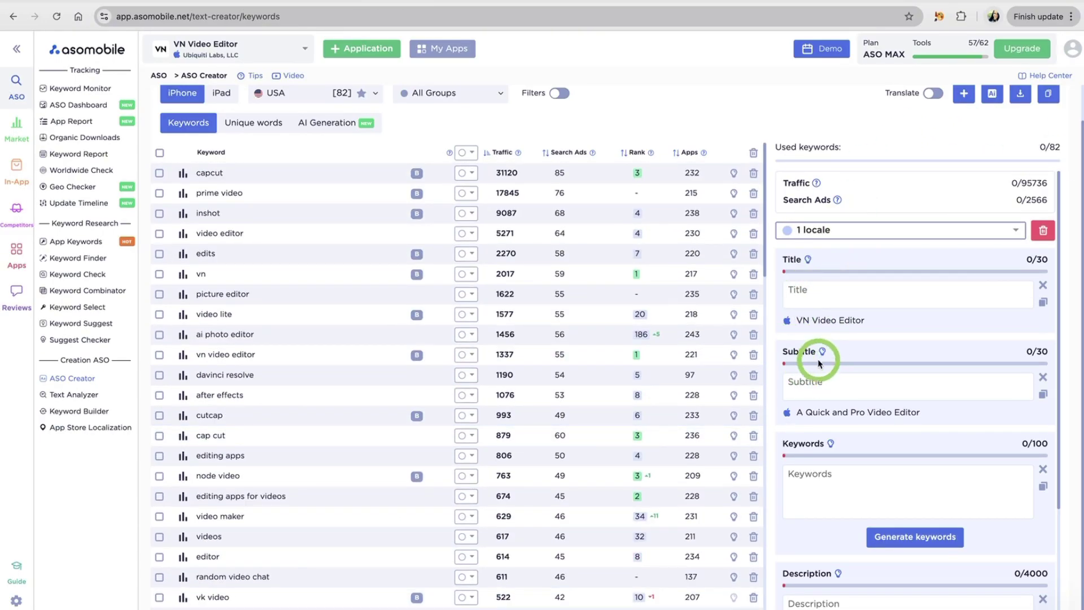
scroll(846, 474, "down", 4)
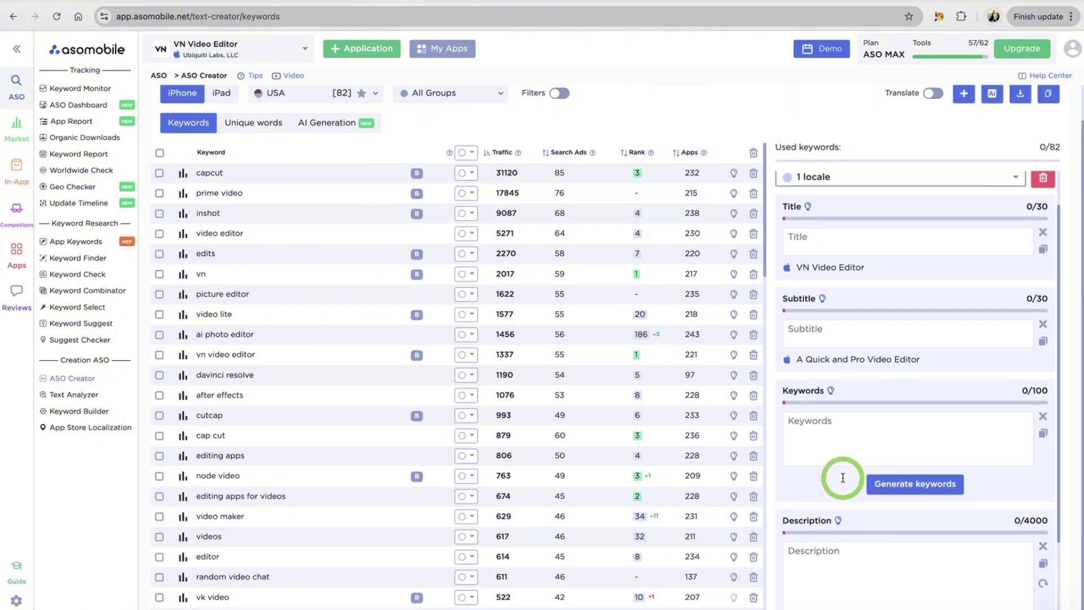
scroll(842, 477, "up", 4)
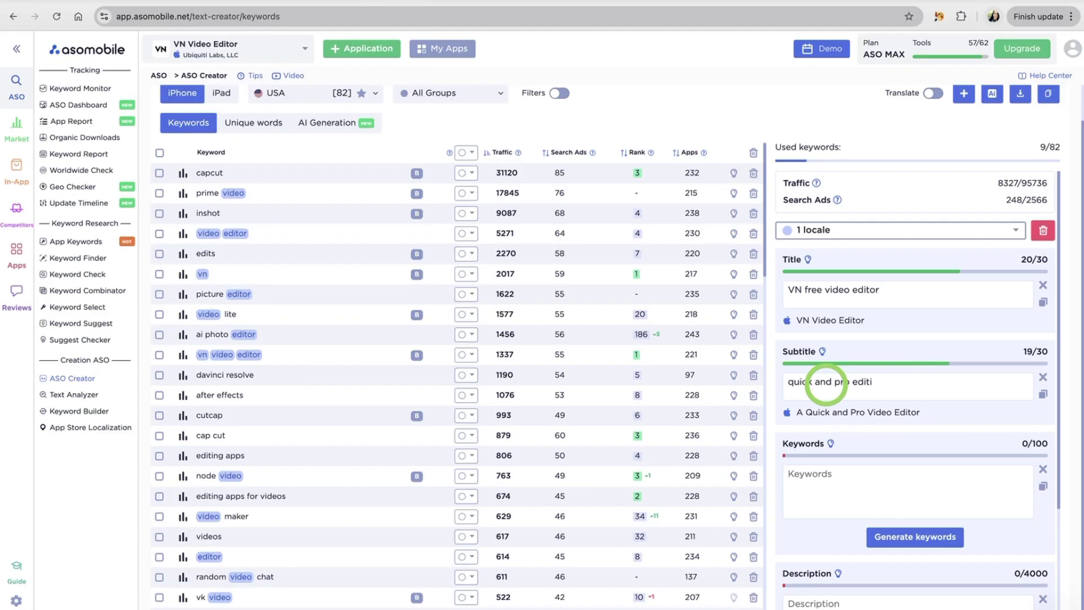
type("ng app")
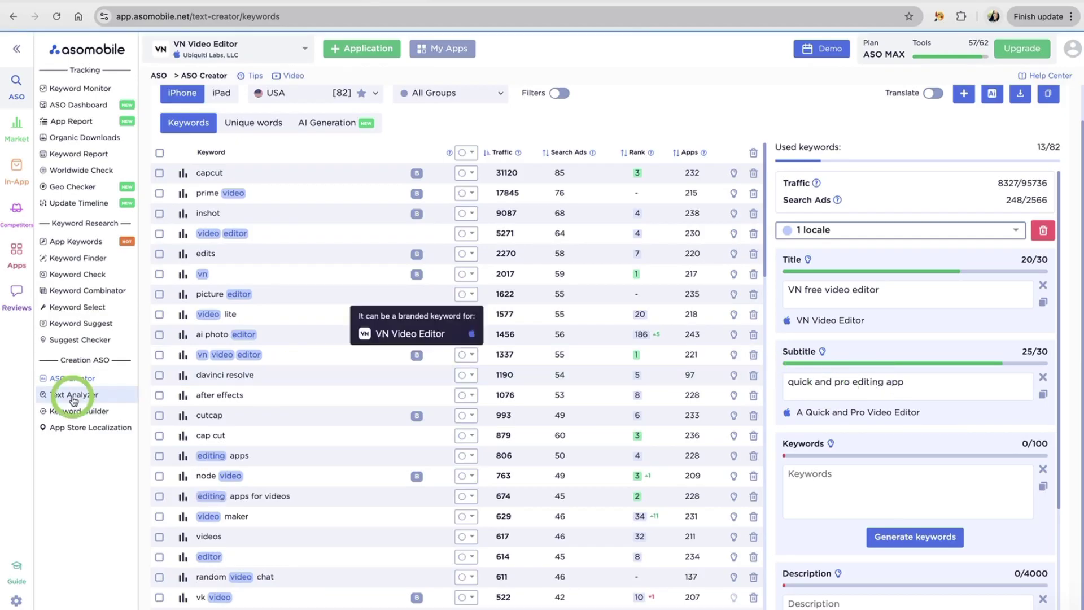
- Have AI write the description and scroll through the generated text
scroll(951, 435, "down", 2)
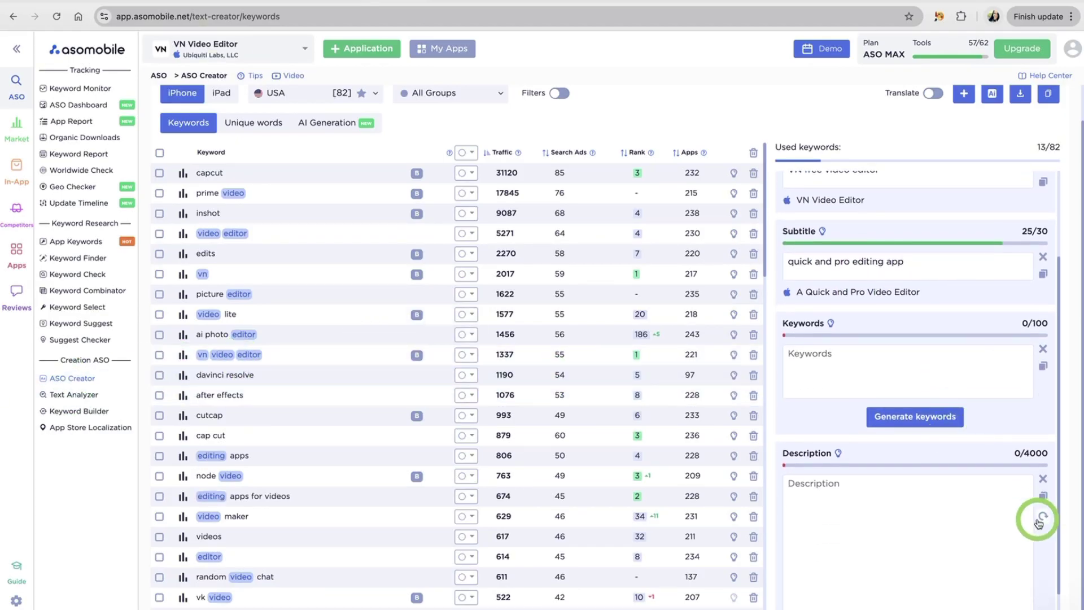
left_click(1042, 515)
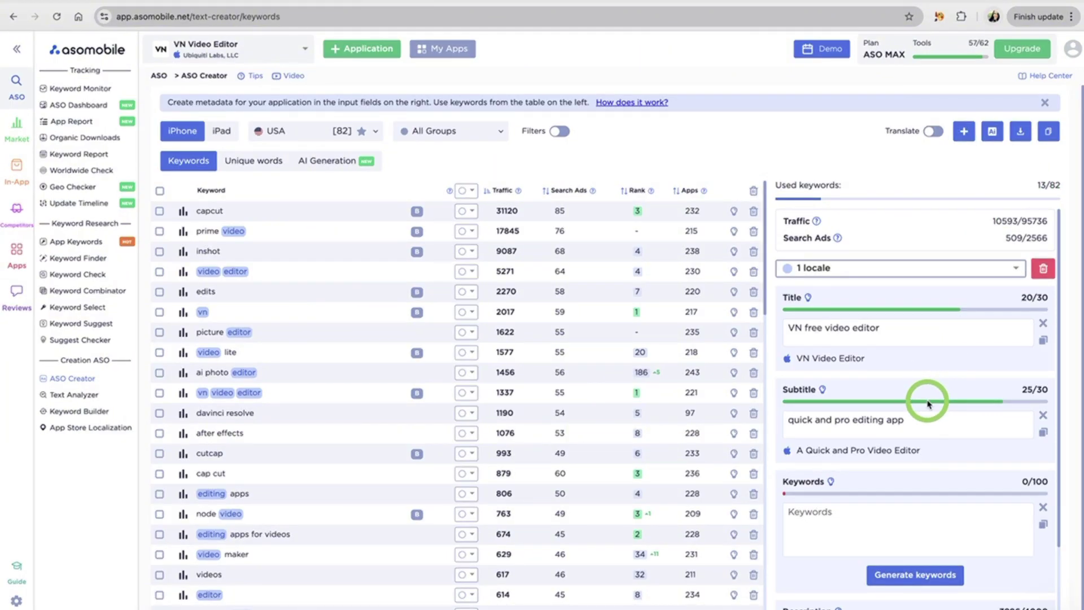
scroll(1019, 389, "down", 4)
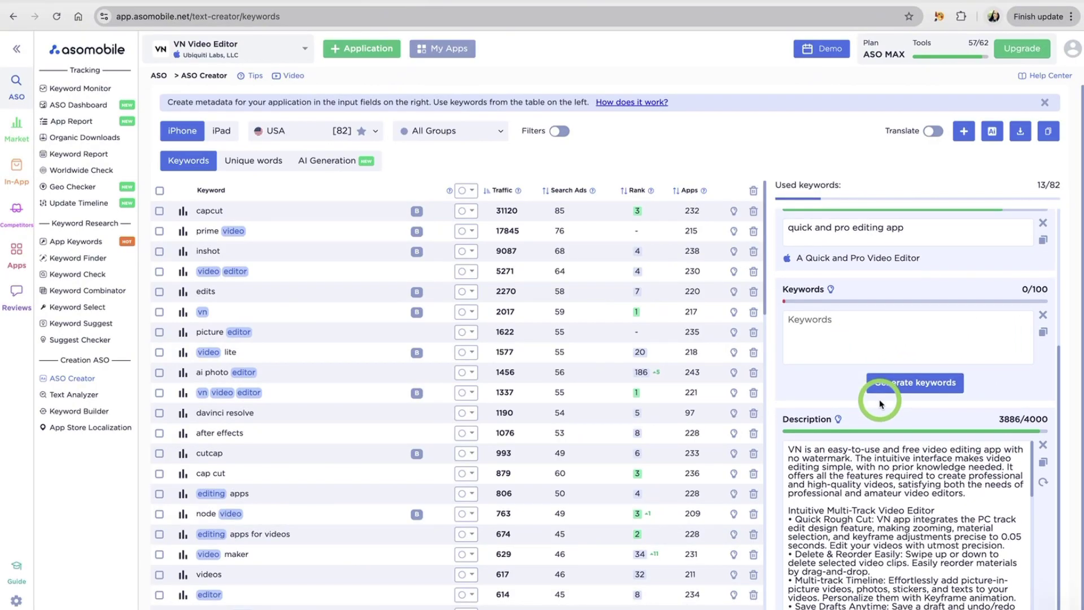
scroll(848, 473, "up", 1)
scroll(849, 473, "up", 5)
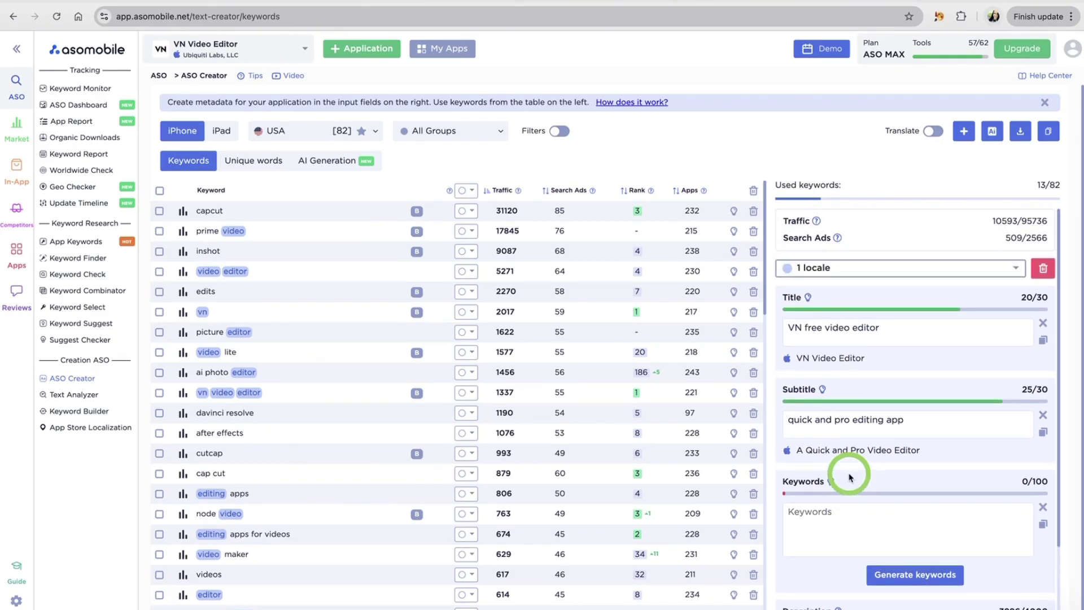
scroll(848, 477, "down", 5)
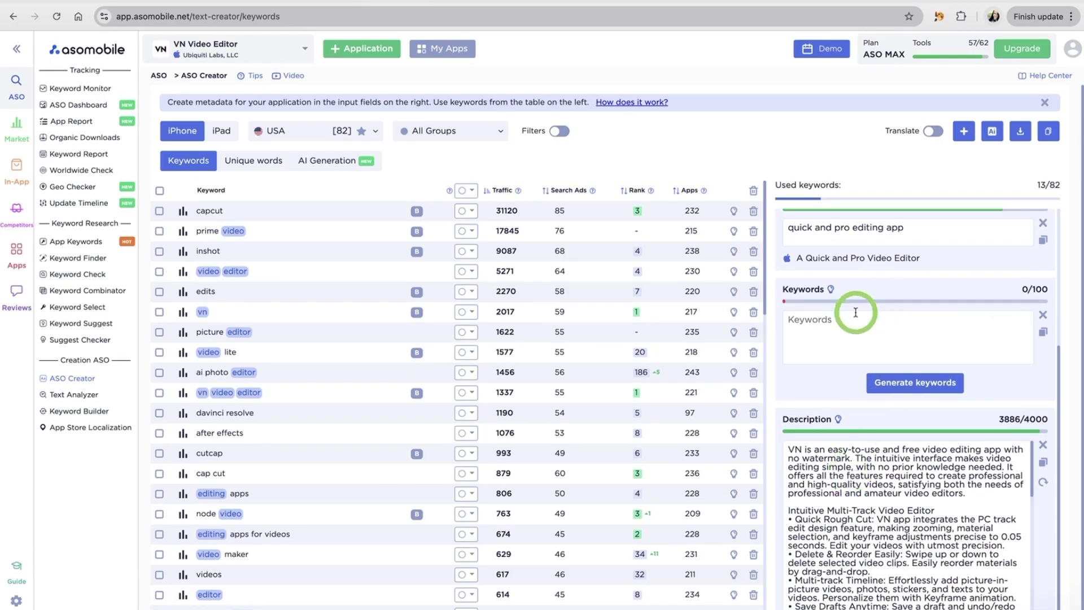
- Auto-fill the keywords field to 100/100 characters, raising used keywords to 39 of 82
left_click(920, 383)
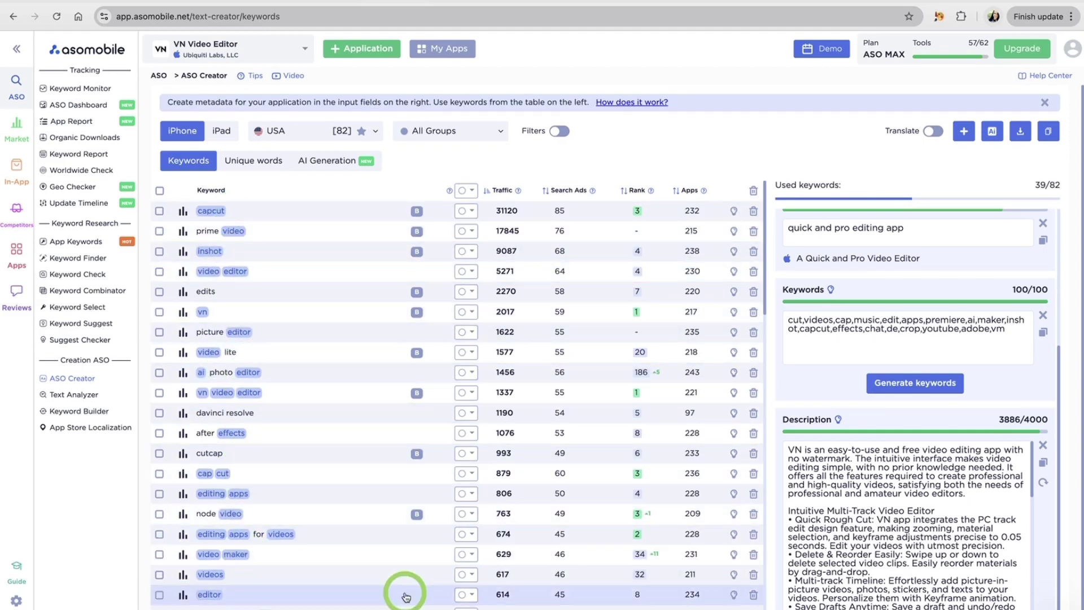
scroll(897, 545, "down", 1)
scroll(897, 545, "down", 10)
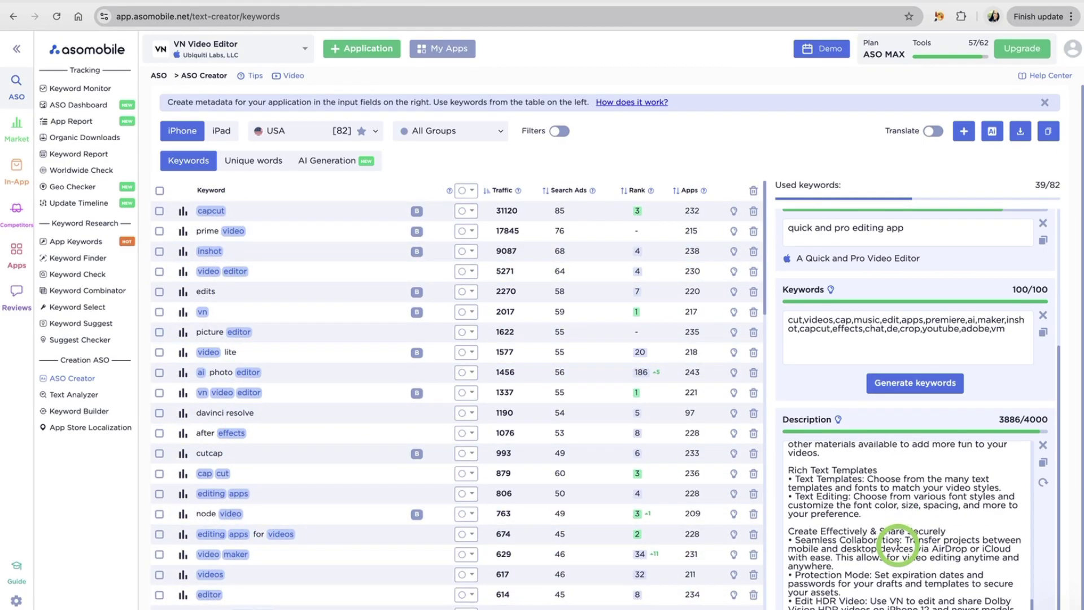
scroll(898, 545, "up", 10)
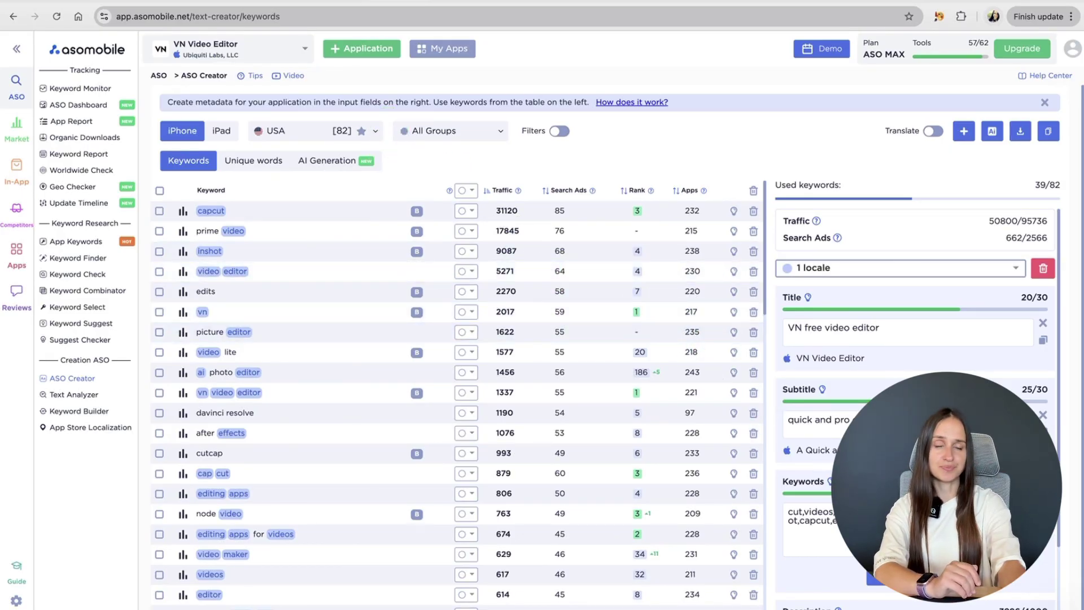
- Describe the app as 'free video editor' and 'quick and pro editor' and have AI write its metadata
left_click(317, 162)
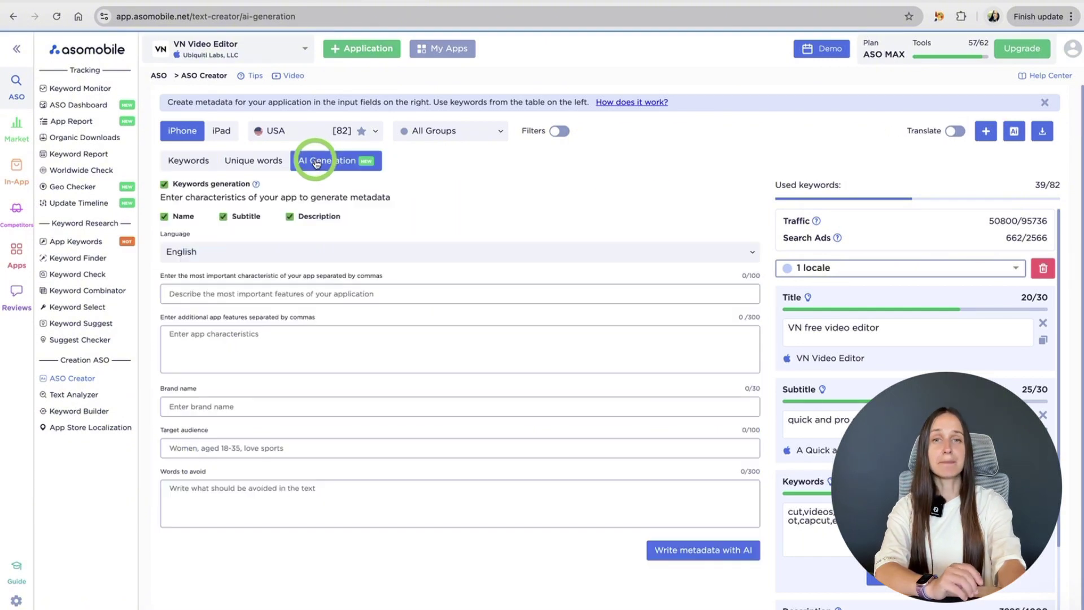
left_click(239, 296)
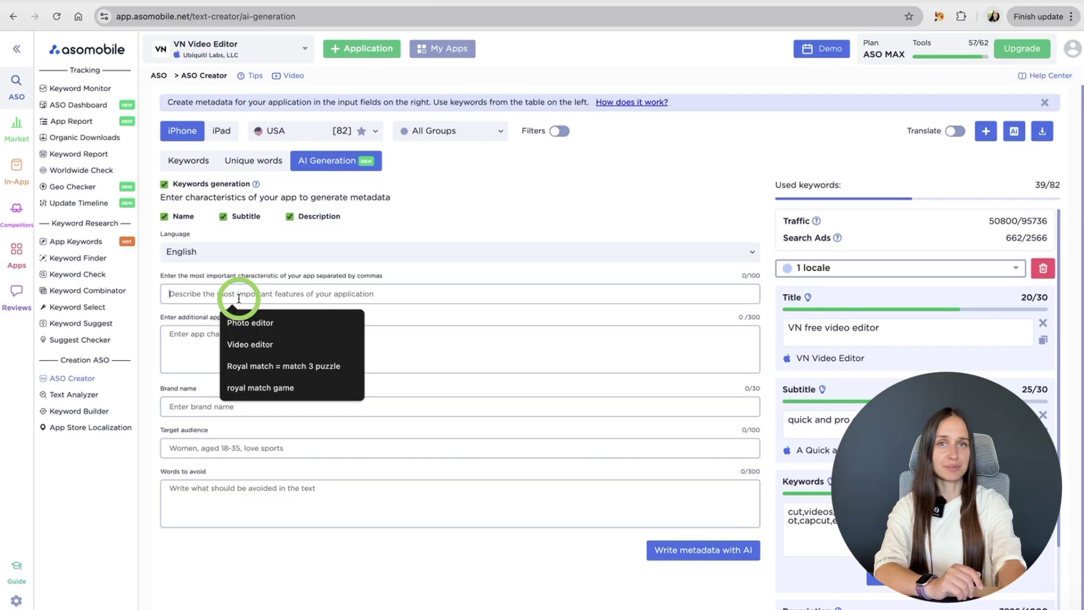
type("free video edit")
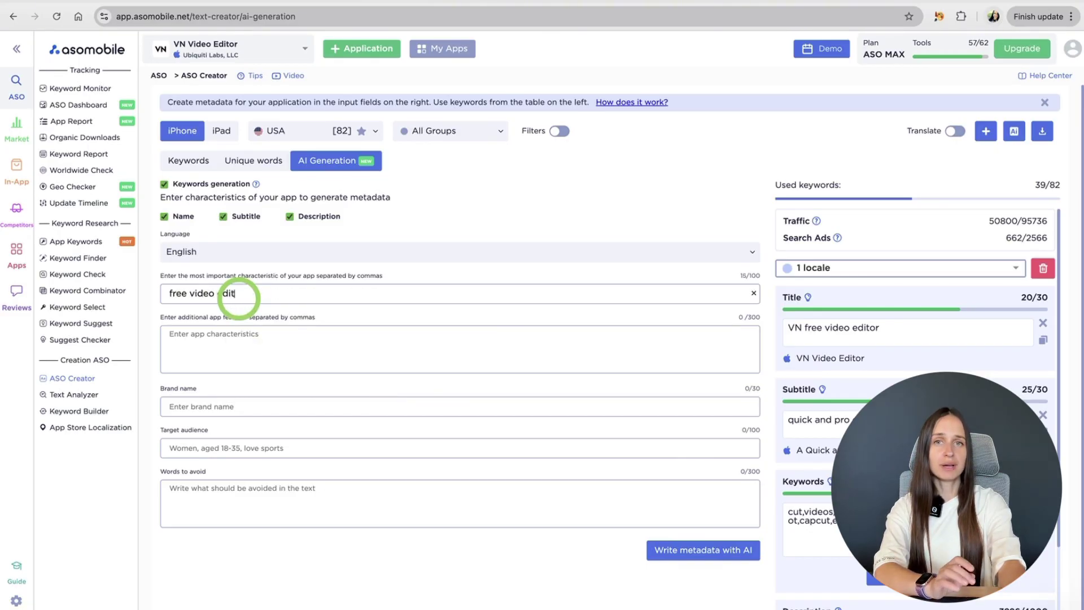
left_click(698, 551)
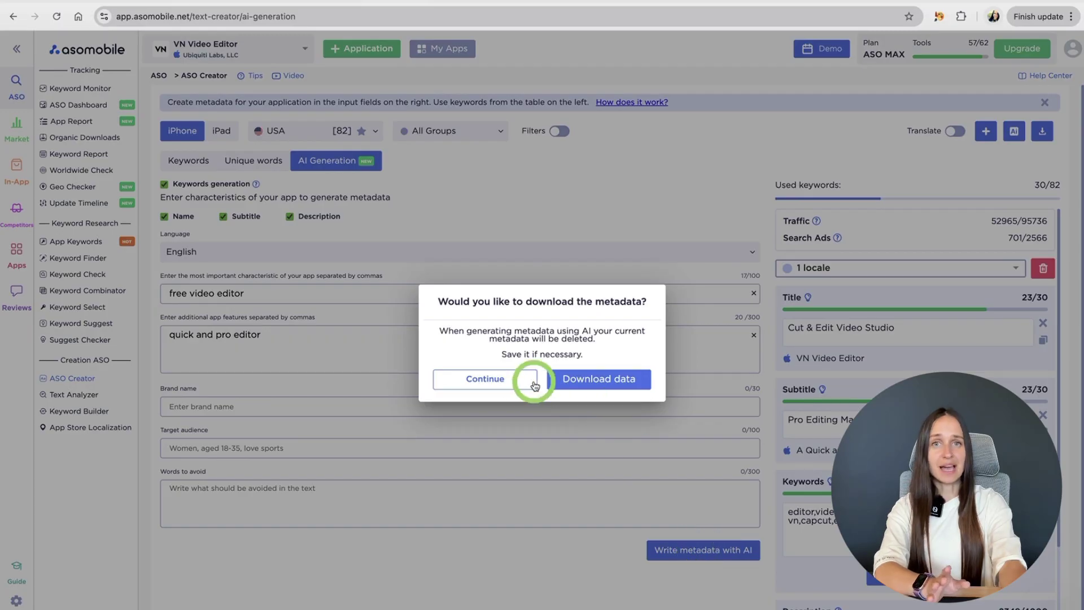
left_click(520, 384)
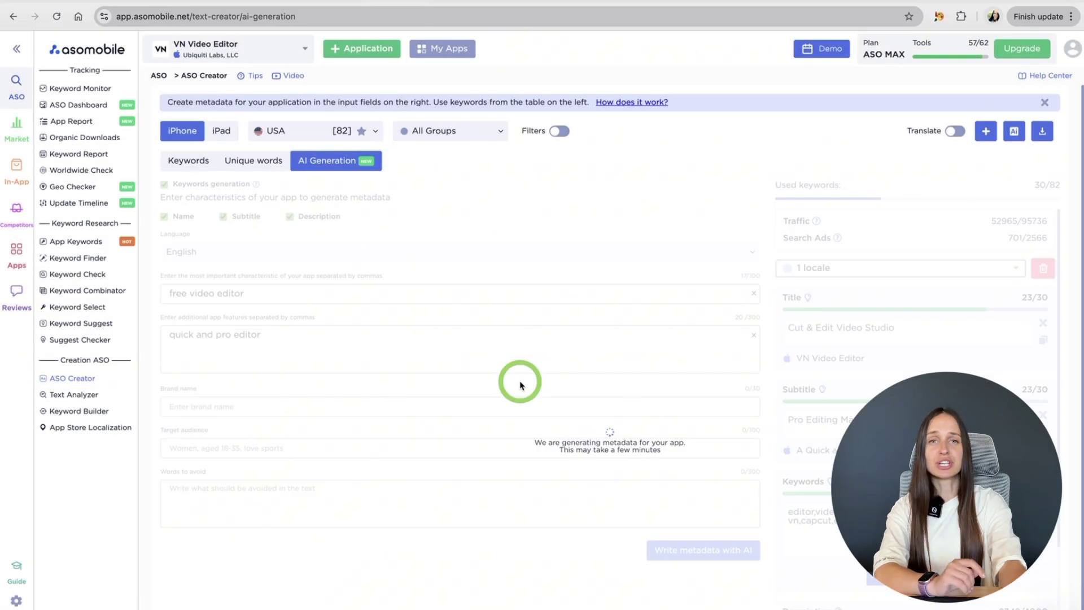
scroll(738, 485, "down", 1)
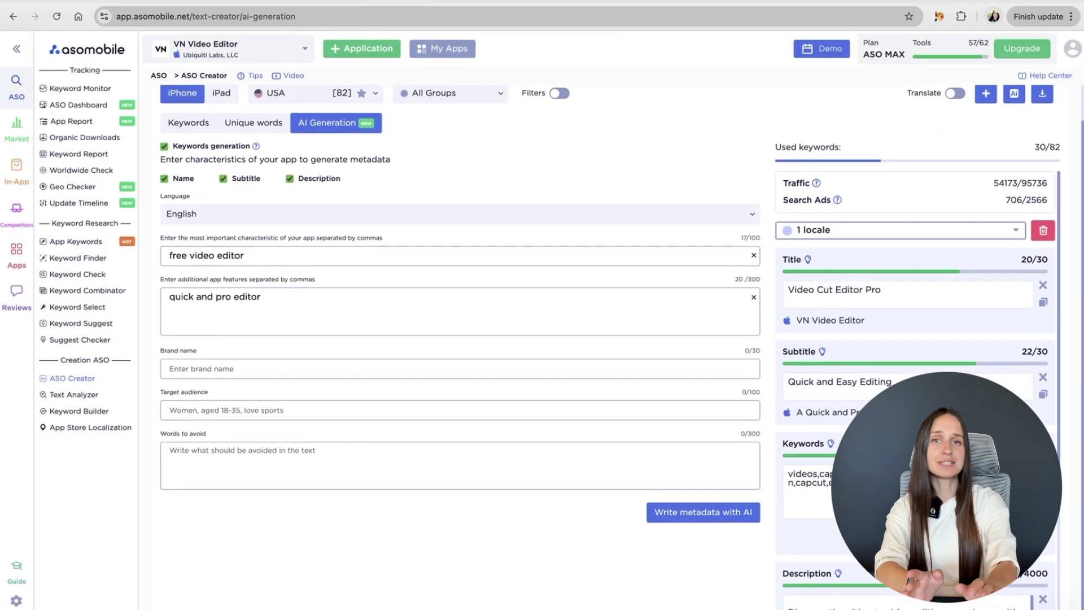
scroll(915, 390, "down", 4)
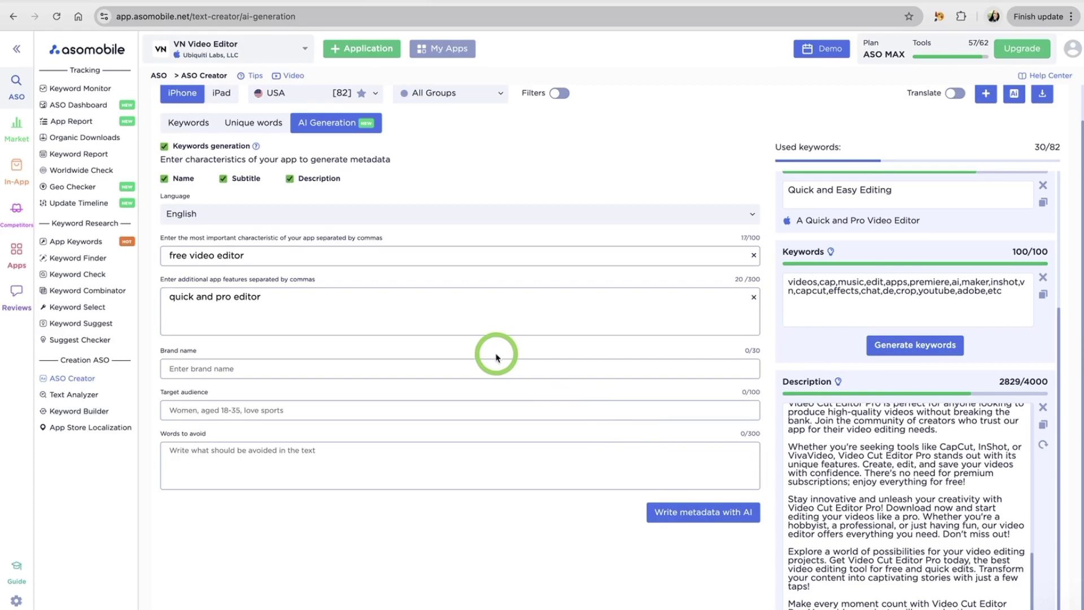
scroll(832, 468, "up", 15)
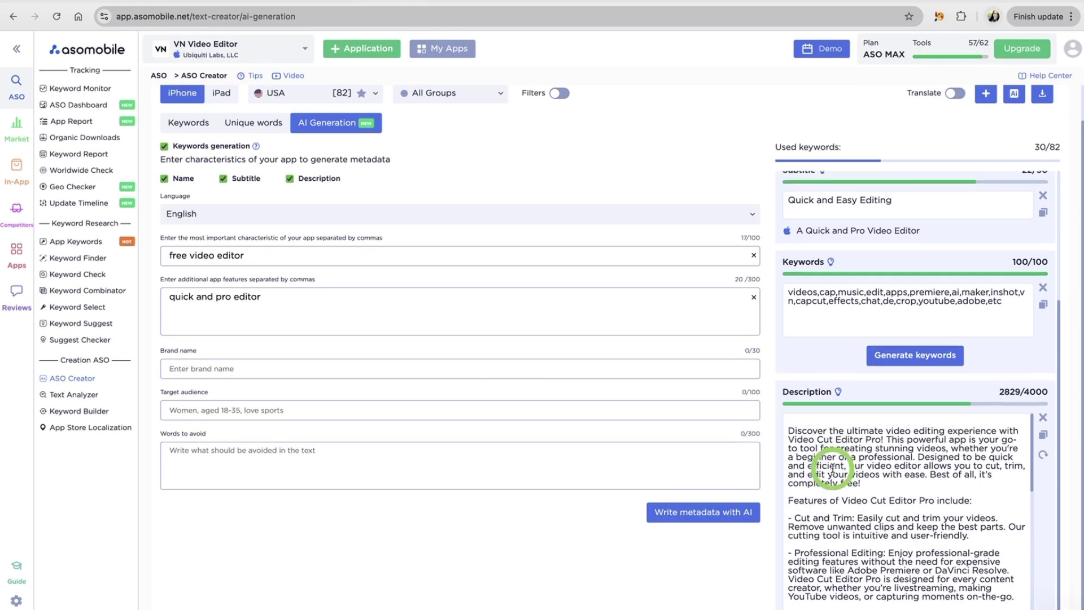
scroll(832, 468, "up", 1)
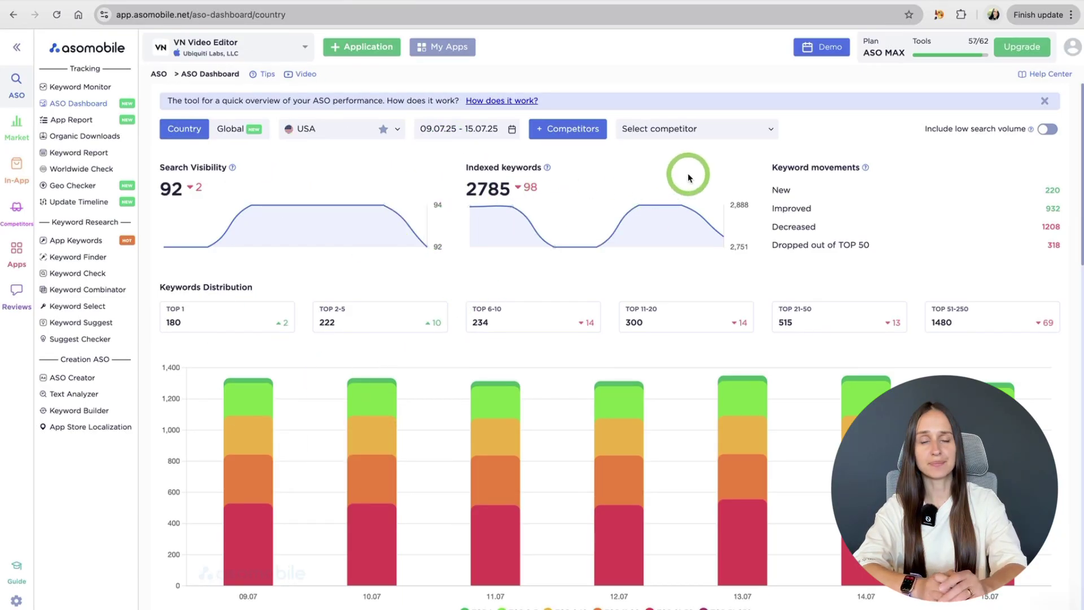
left_click(746, 137)
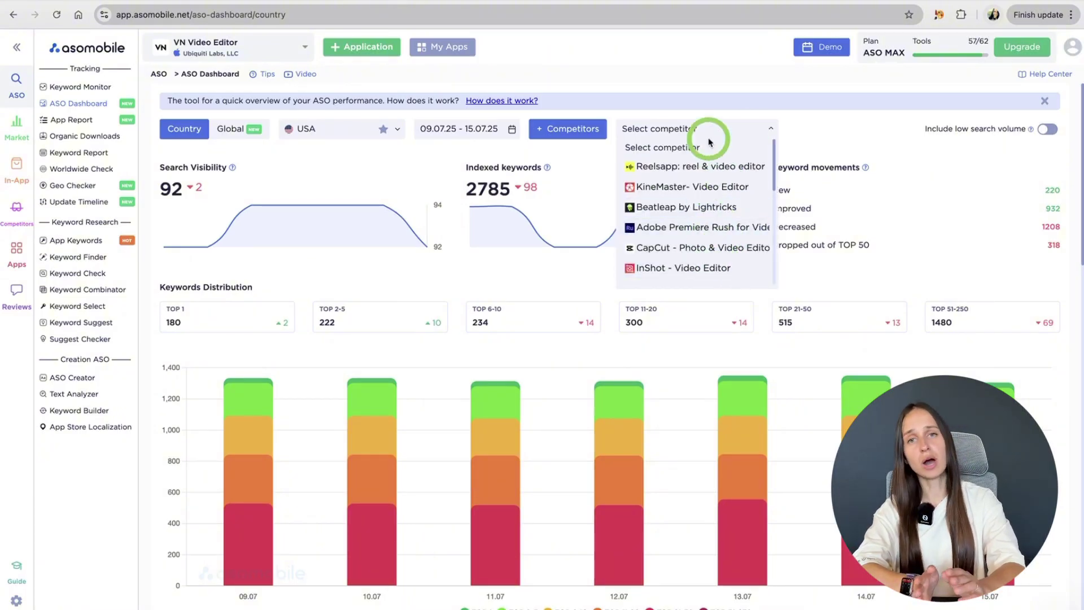
left_click(763, 132)
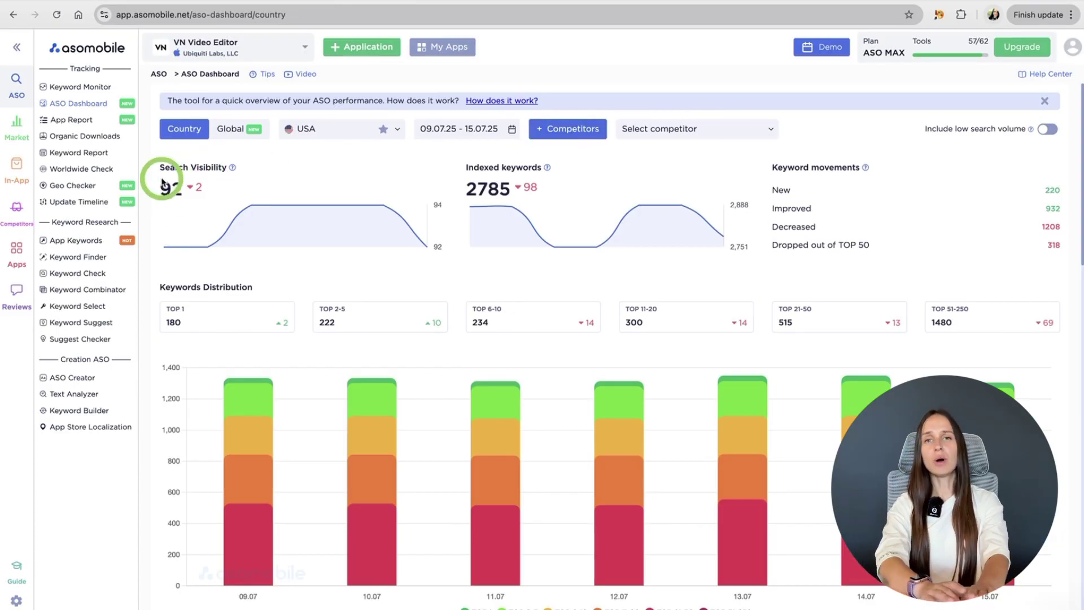
mouse_move(192, 228)
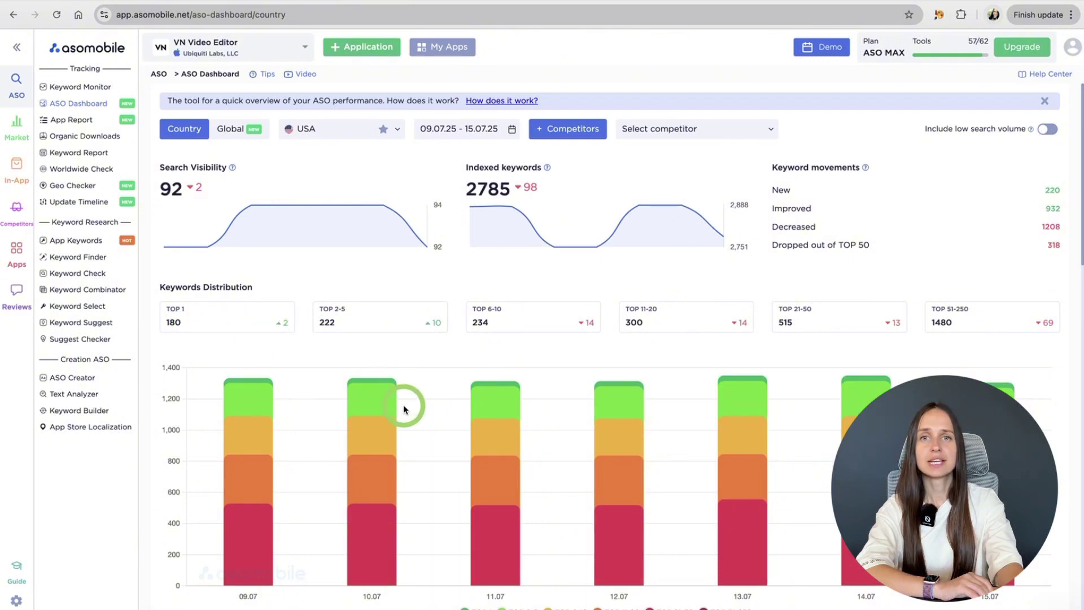
- Inspect each day's bar in the Keywords Distribution chart
scroll(405, 406, "down", 2)
scroll(404, 408, "down", 1)
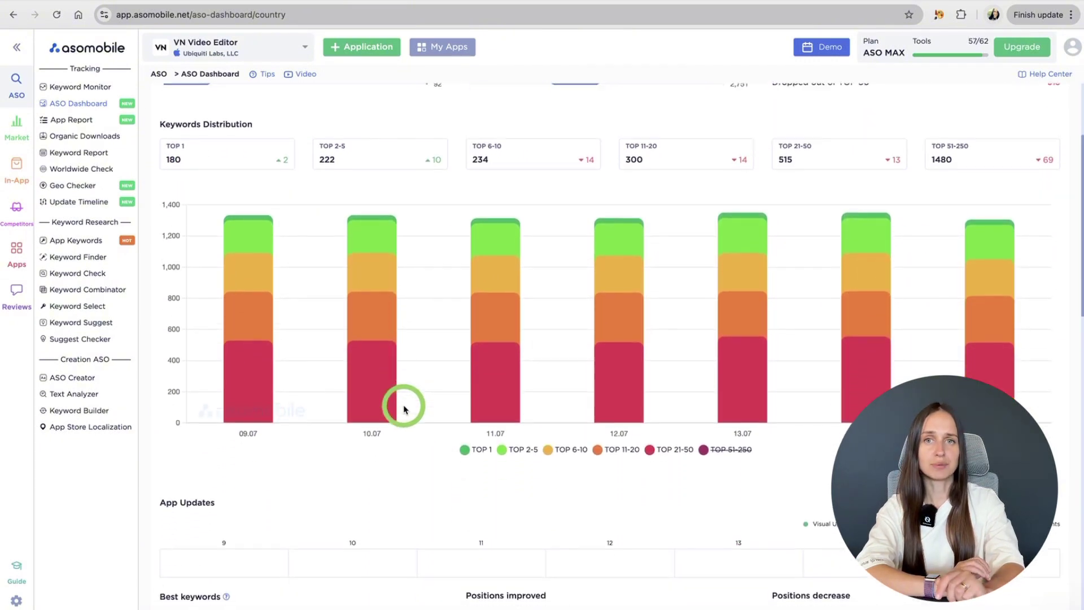
mouse_move(249, 229)
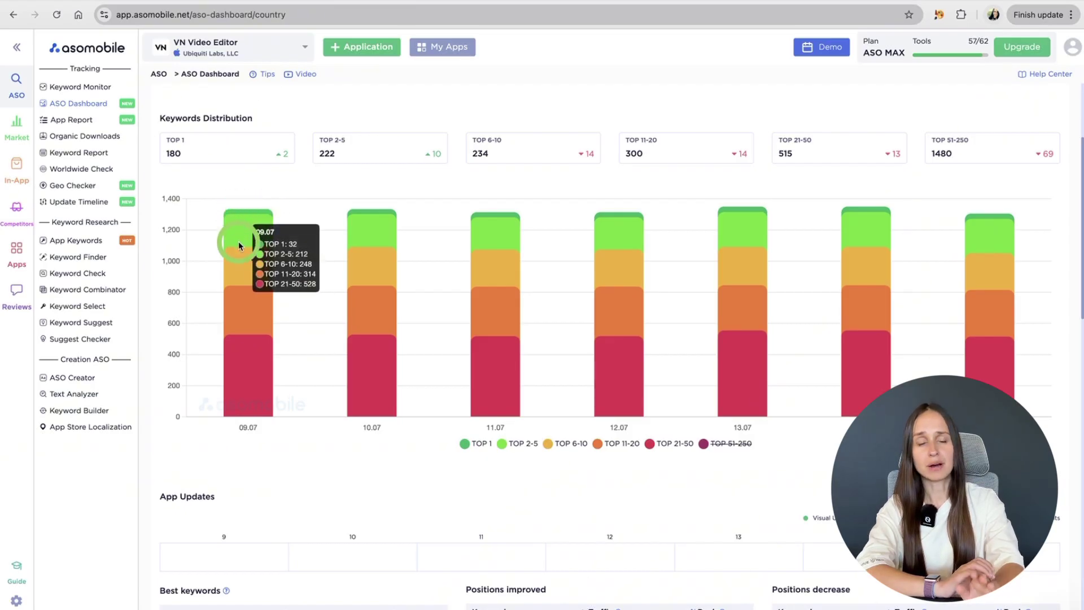
mouse_move(359, 219)
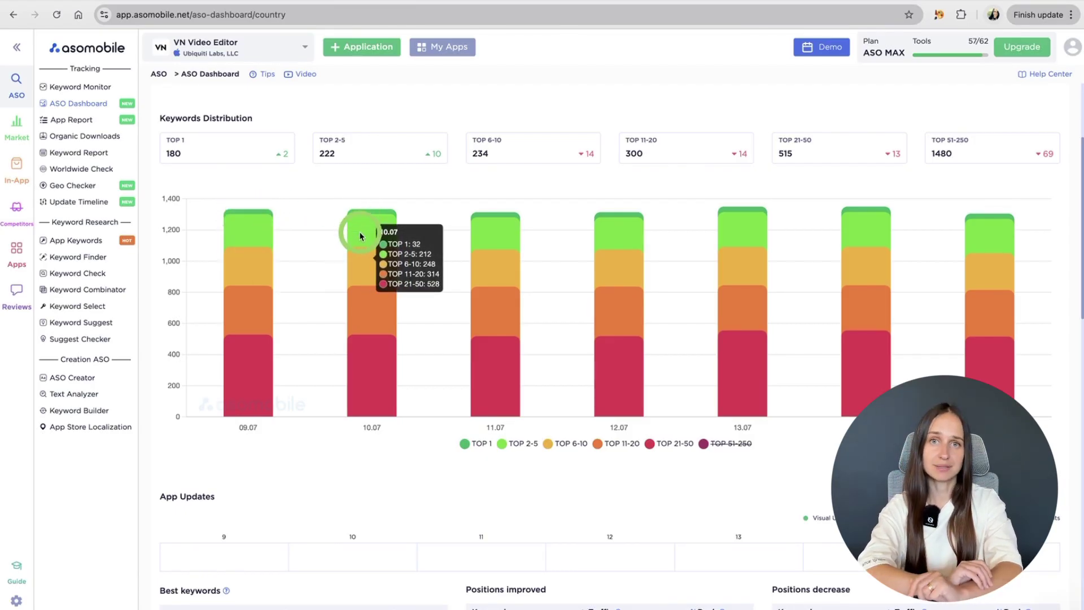
mouse_move(496, 222)
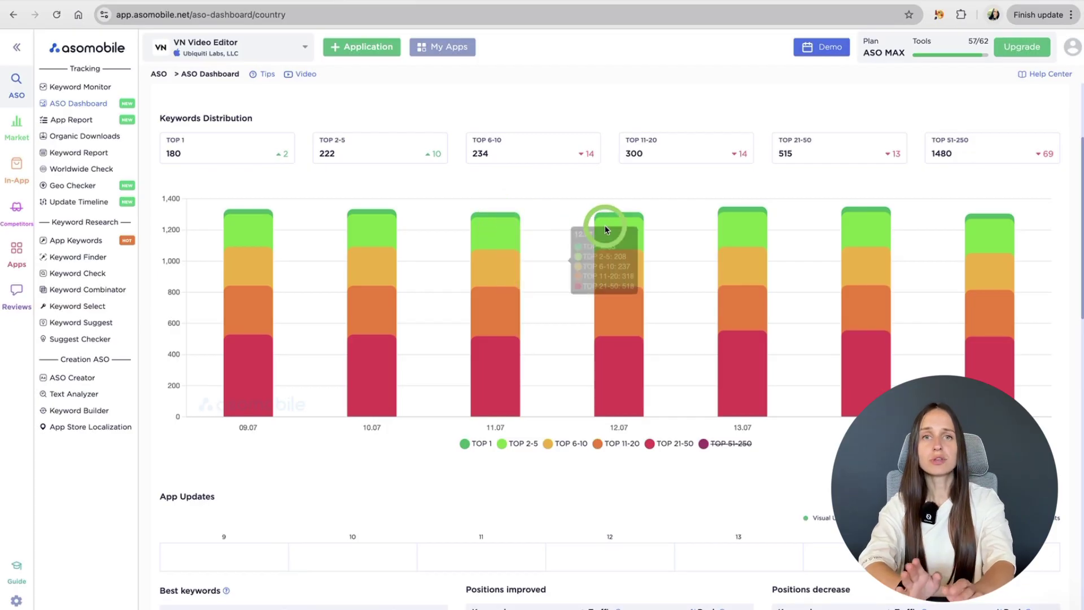
mouse_move(752, 231)
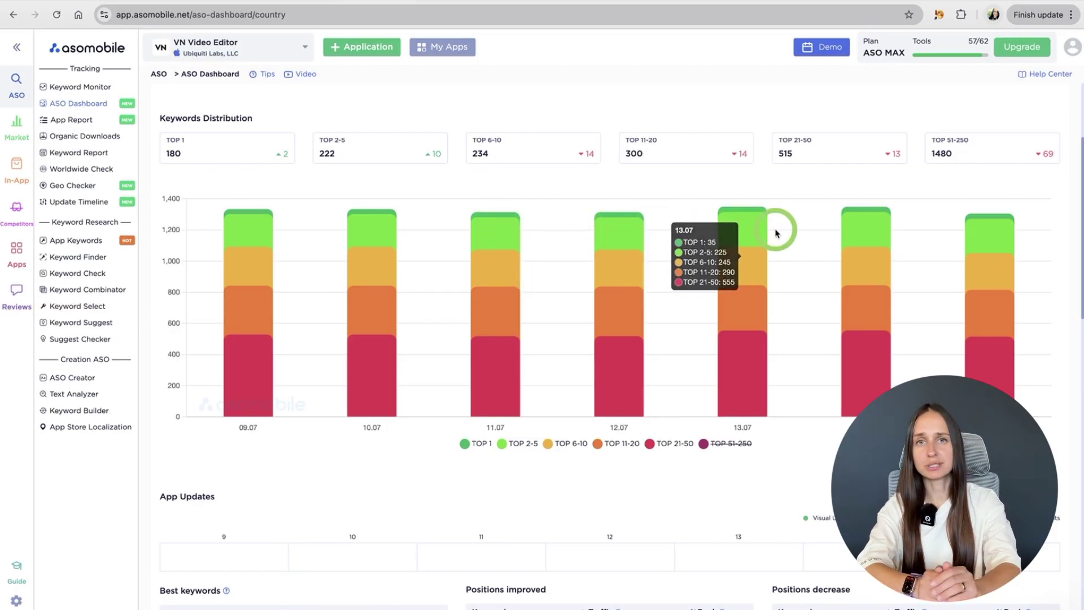
mouse_move(854, 235)
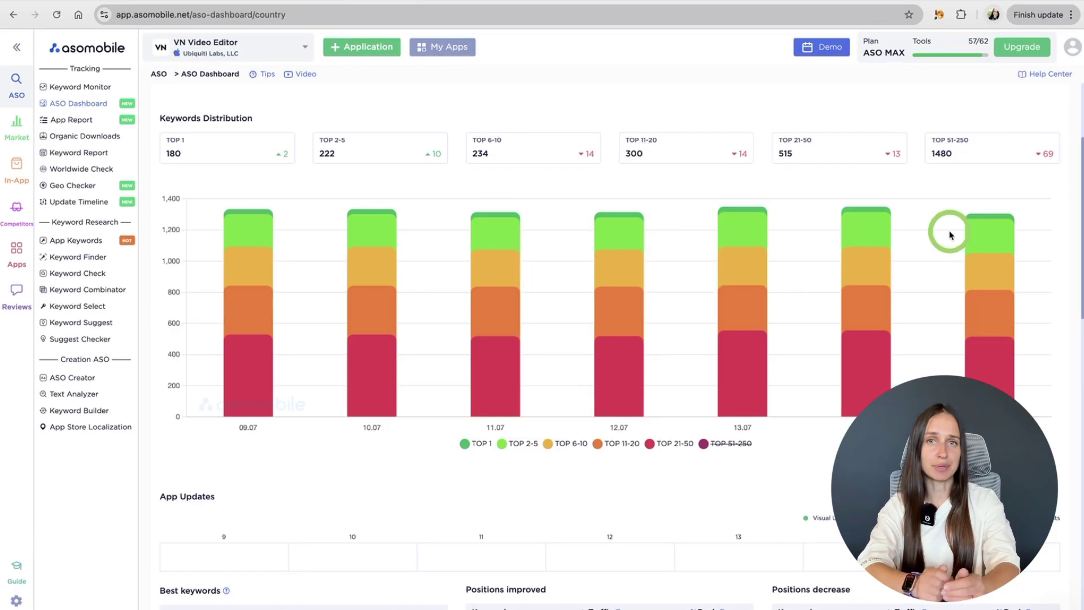
mouse_move(969, 237)
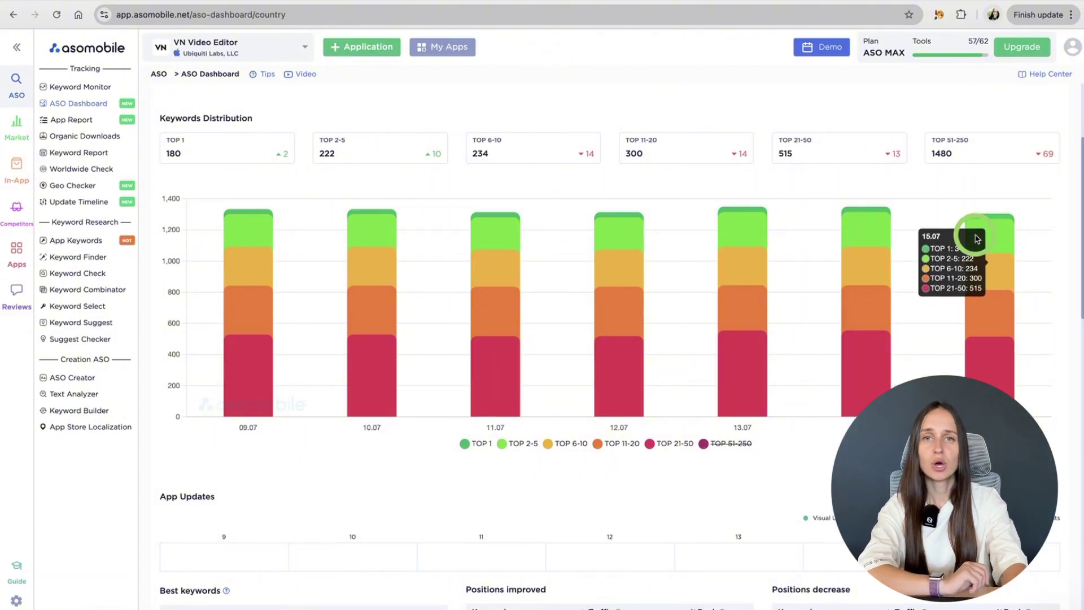
- Scroll to the Downloads by keywords breakdown (capcut 30.54%, inshot 7.17%, vn 6.25%)
scroll(513, 500, "down", 2)
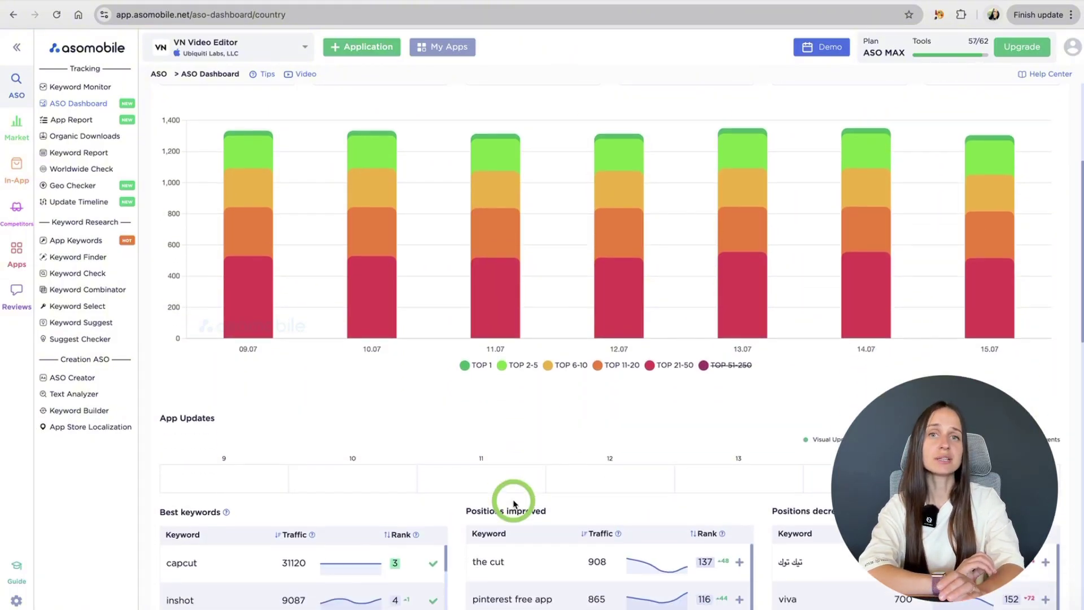
scroll(400, 403, "down", 2)
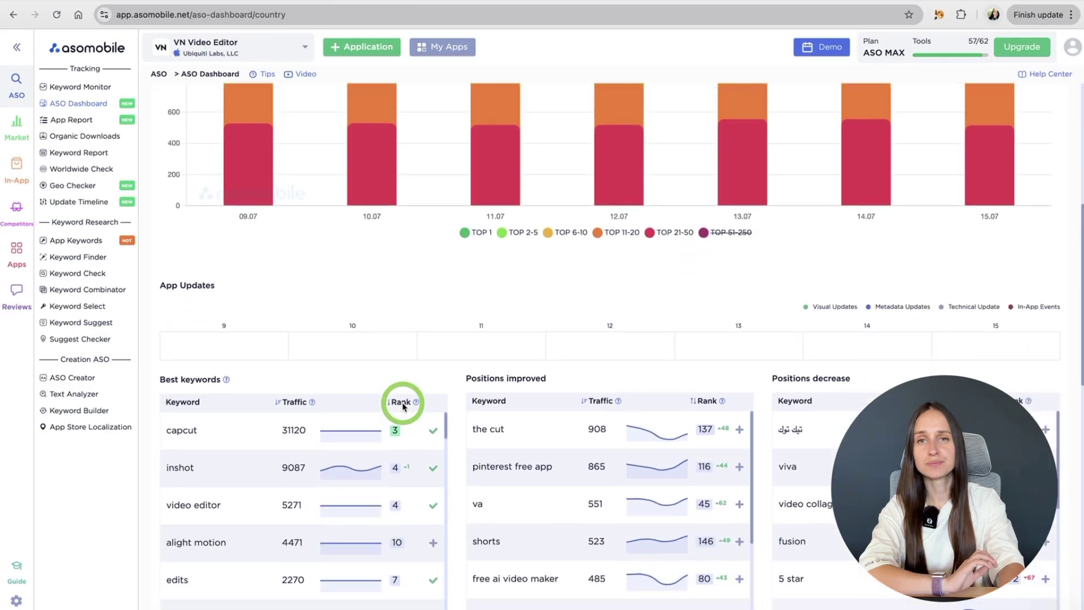
scroll(402, 406, "down", 7)
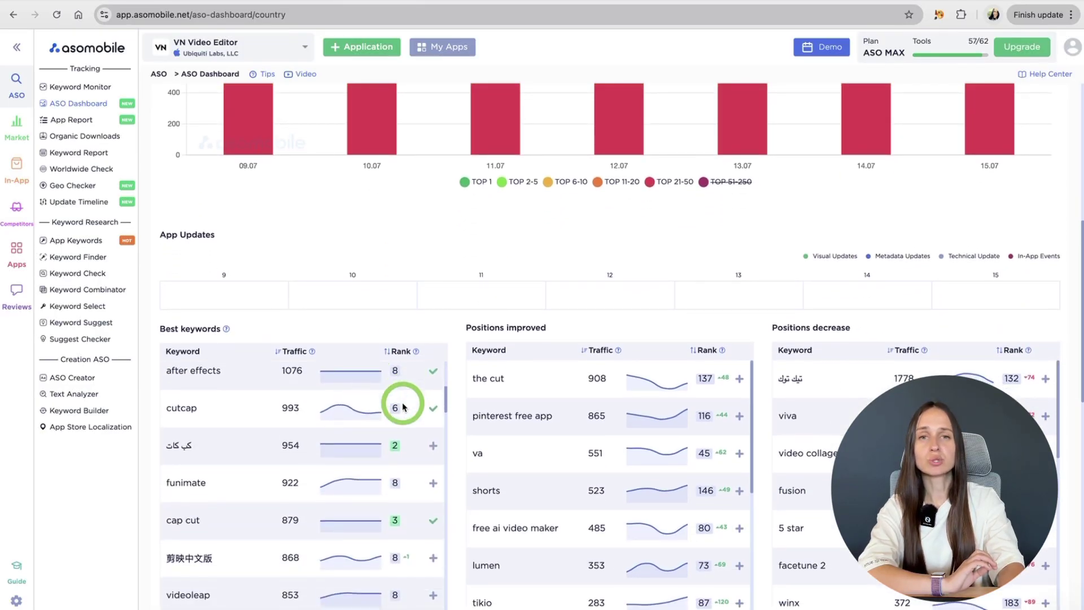
scroll(455, 391, "down", 10)
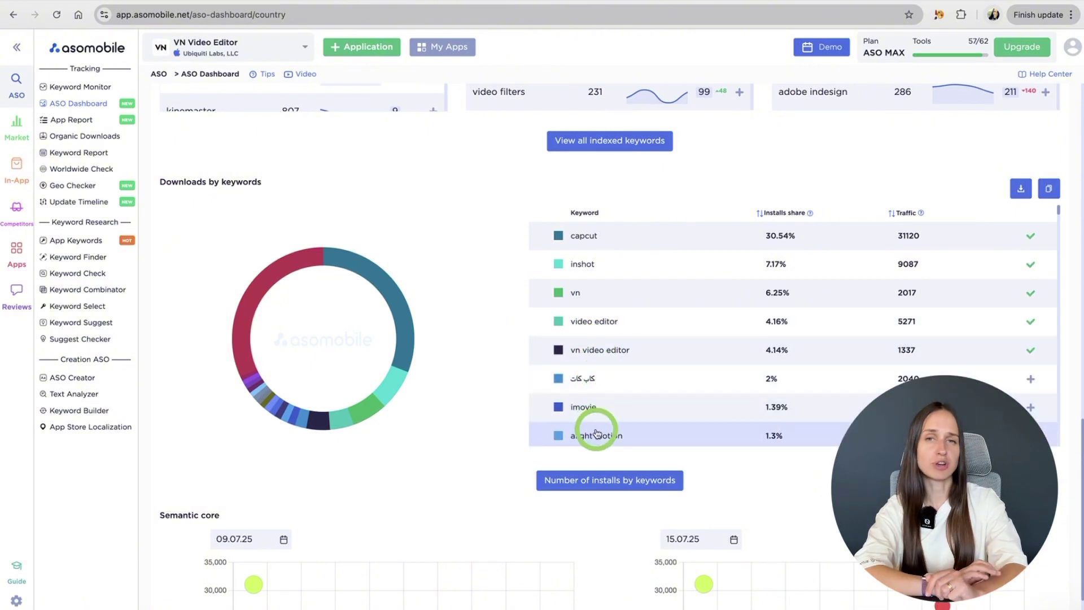
- Inspect the capcut bubbles in the Semantic core traffic charts
scroll(596, 433, "down", 3)
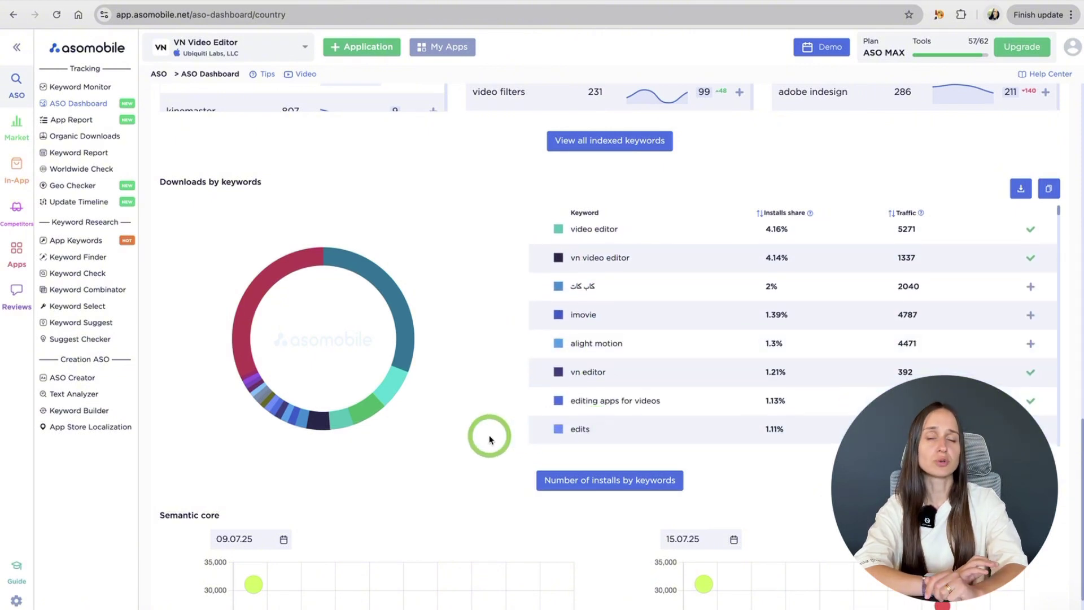
scroll(490, 440, "down", 1)
scroll(490, 439, "down", 2)
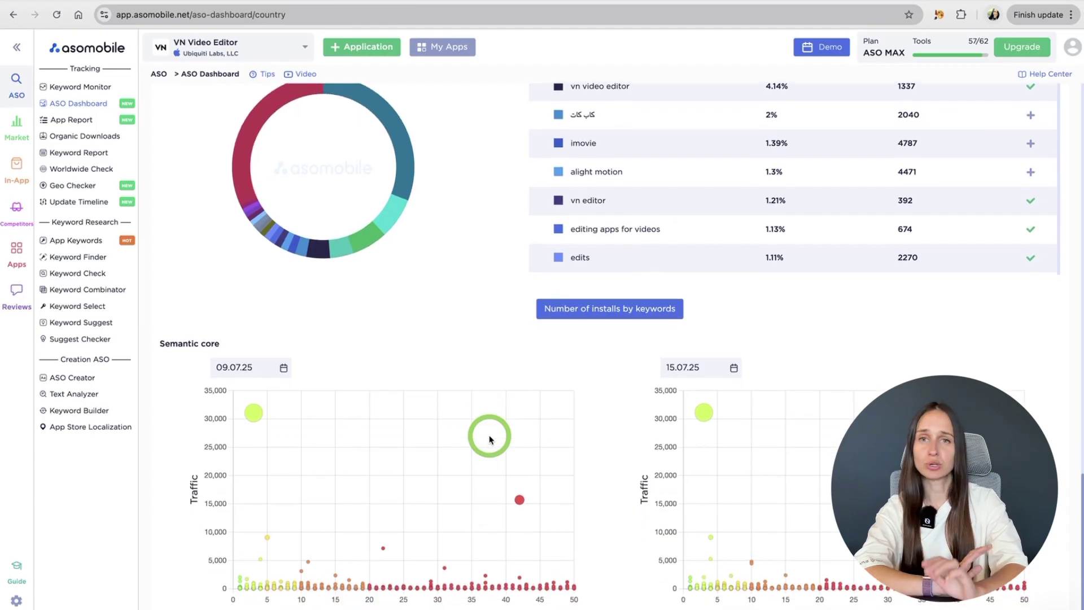
mouse_move(521, 503)
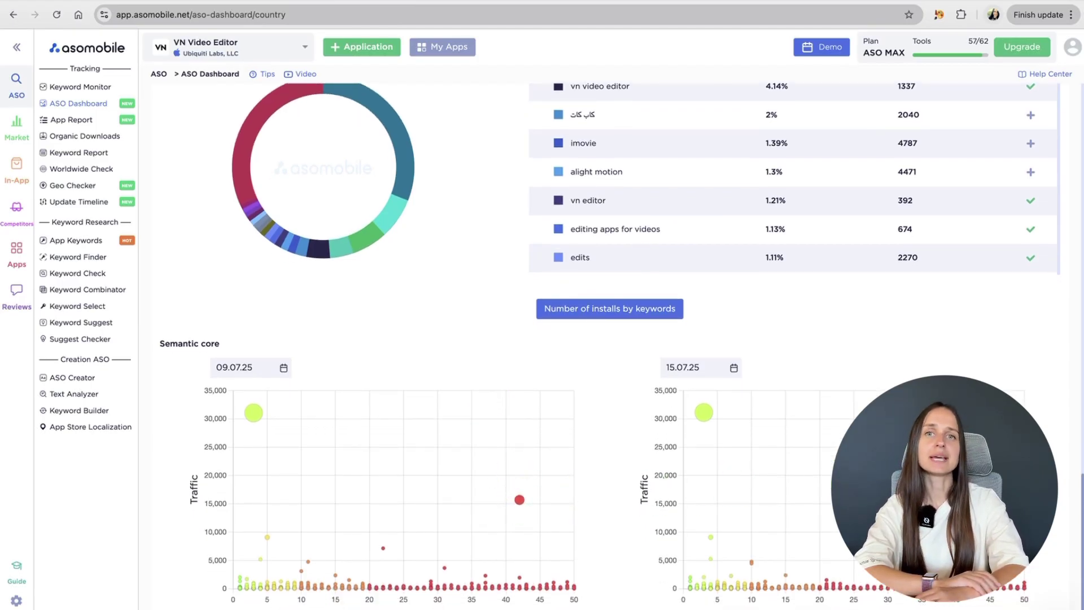
mouse_move(702, 414)
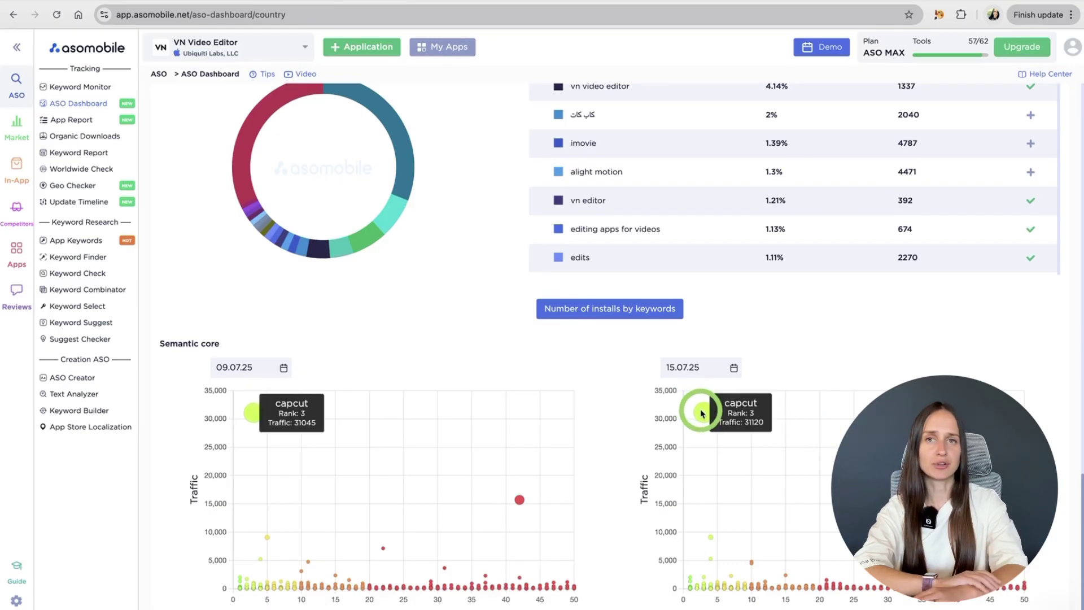
- Scroll back up to the Keywords Distribution chart for 09.07–15.07
scroll(813, 320, "up", 10)
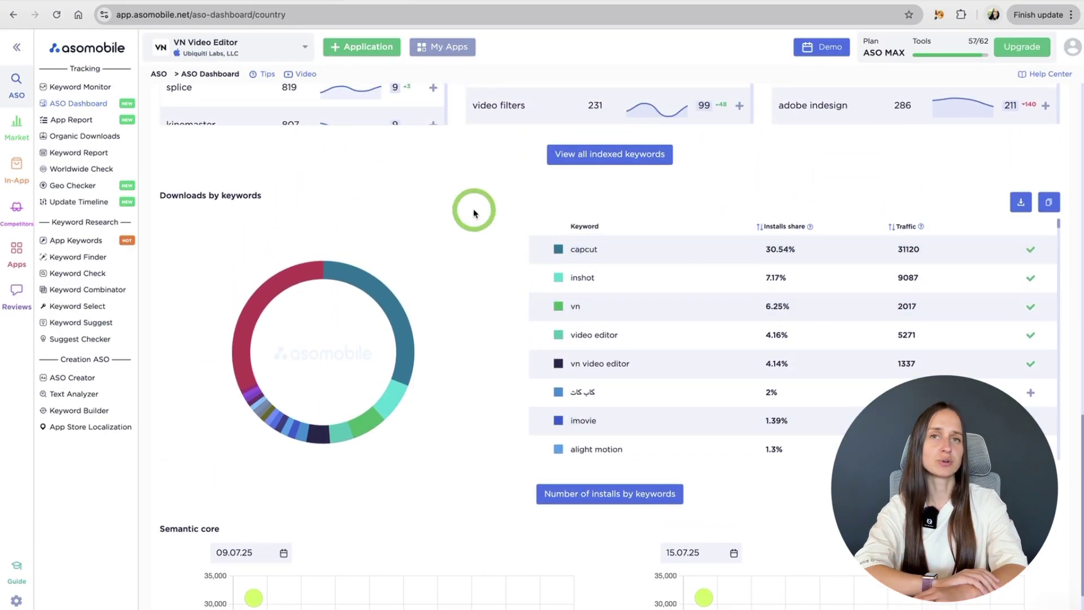
scroll(475, 210, "up", 9)
scroll(475, 213, "up", 5)
scroll(474, 212, "up", 5)
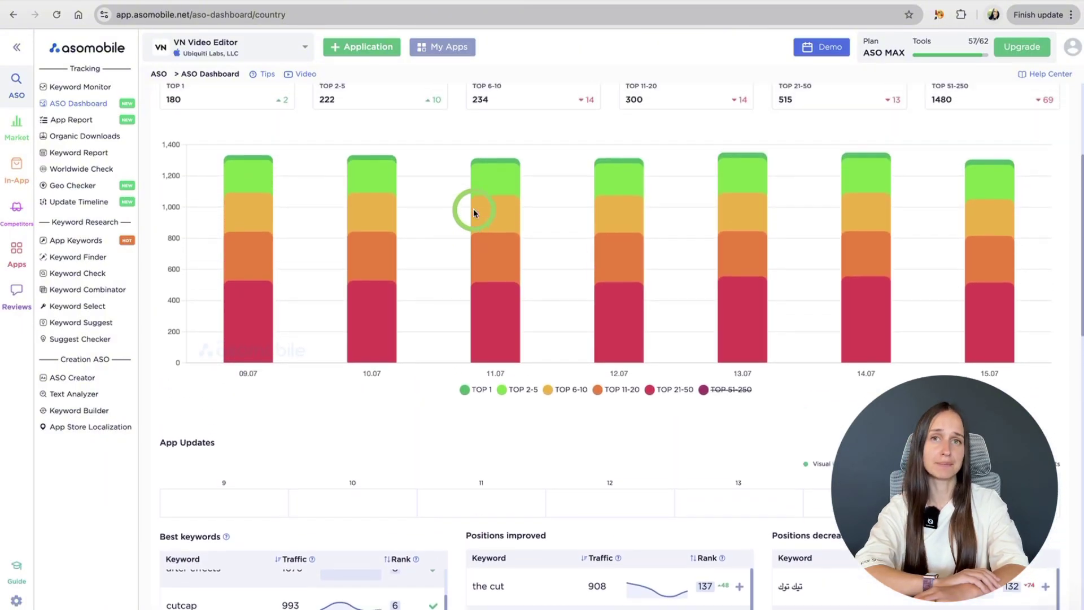